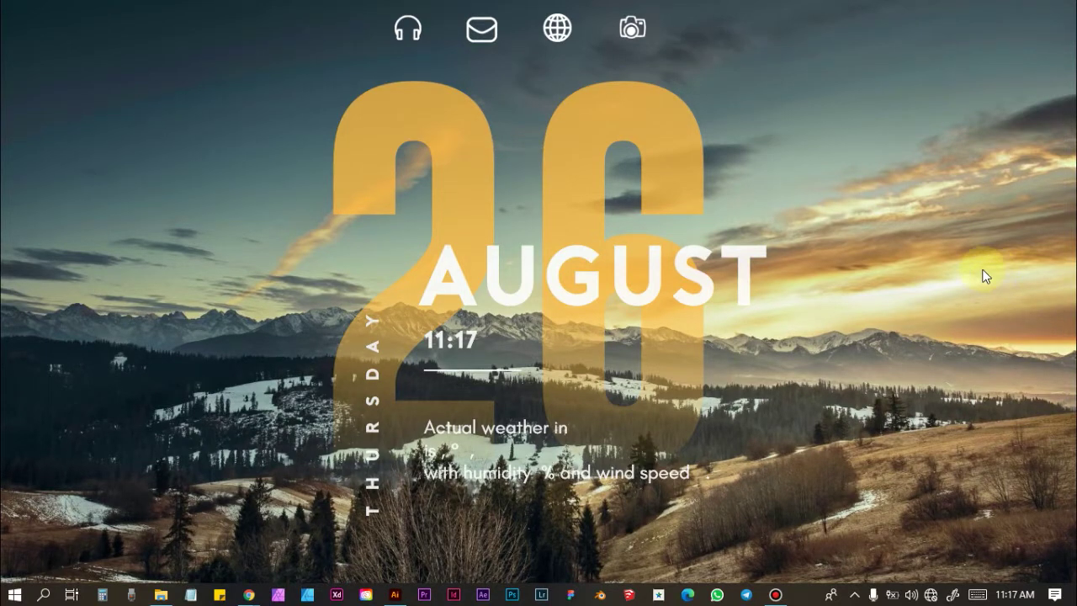
Step: Switch from the desktop to the open bahan.ai document in Illustrator
{"action": "left_click", "coordinate": [395, 591]}
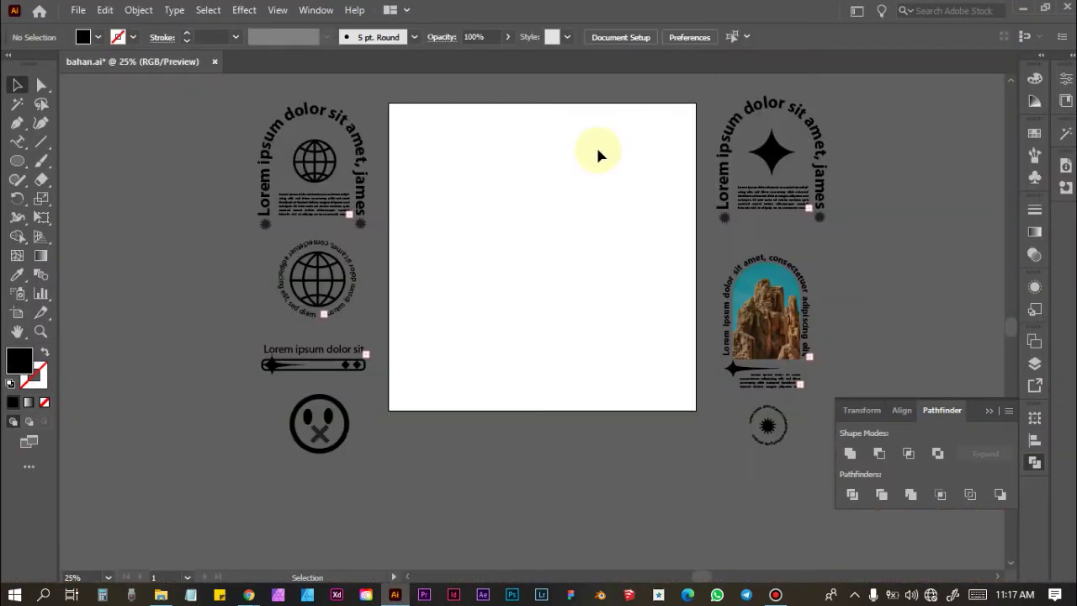
Step: Zoom around the bahan.ai canvas, then open the shape-tool flyout in the toolbar
{"action": "scroll", "coordinate": [725, 232], "scroll_direction": "up", "scroll_amount": 3}
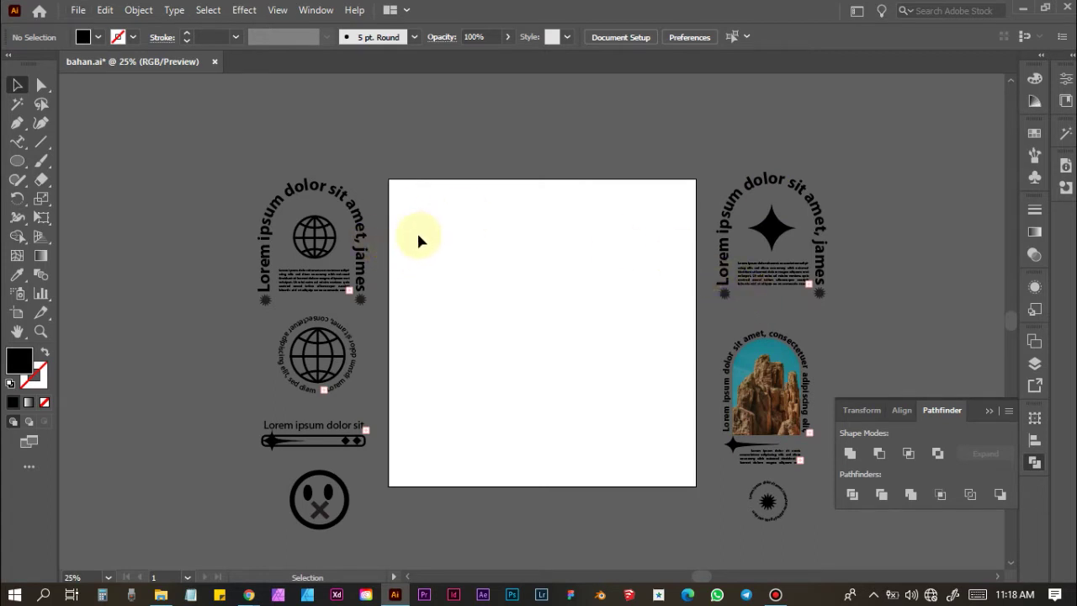
{"action": "scroll", "coordinate": [416, 236], "scroll_direction": "up", "scroll_amount": 1}
{"action": "scroll", "coordinate": [415, 236], "scroll_direction": "up", "scroll_amount": 1}
{"action": "scroll", "coordinate": [444, 224], "scroll_direction": "down", "scroll_amount": 2}
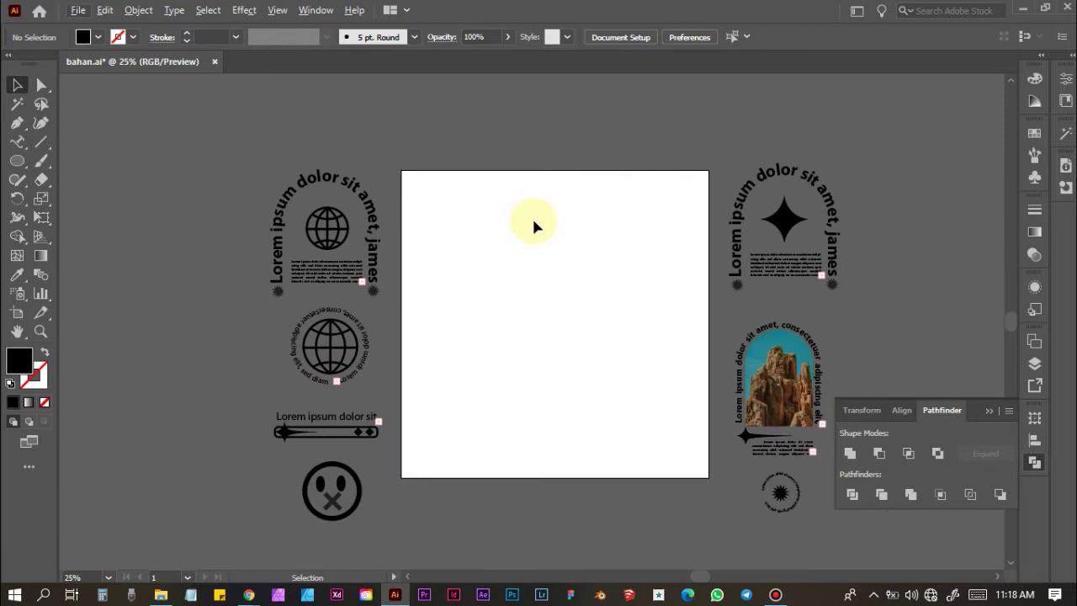
{"action": "left_click", "coordinate": [17, 161]}
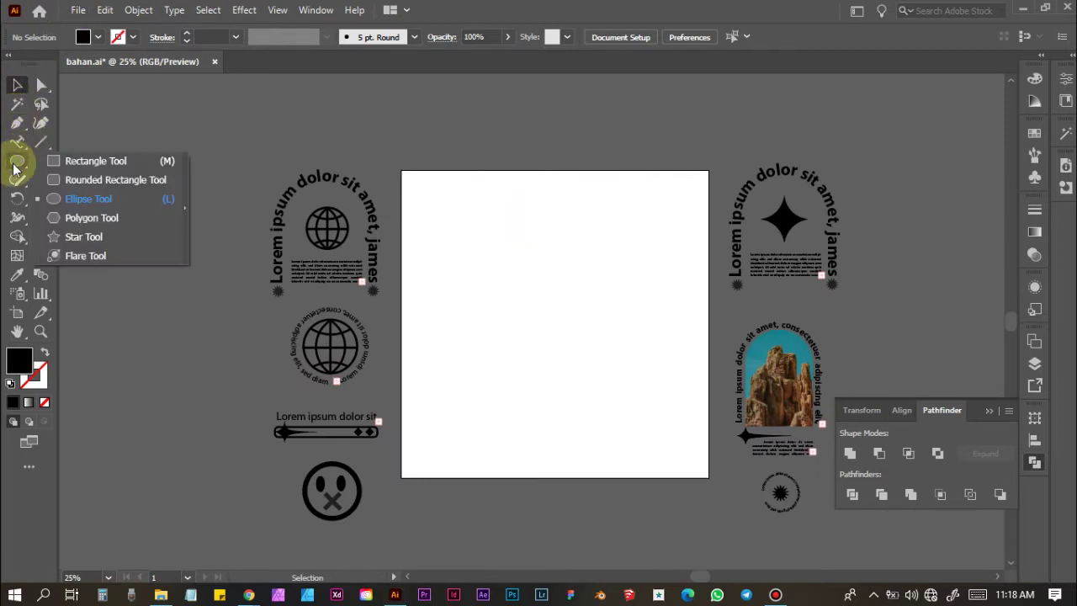
Step: Draw a tall black rectangle near the artboard's top left with the Rectangle Tool
{"action": "left_click", "coordinate": [82, 160]}
{"action": "scroll", "coordinate": [484, 215], "scroll_direction": "up", "scroll_amount": 1}
{"action": "left_click_drag", "start_coordinate": [415, 195], "coordinate": [524, 351]}
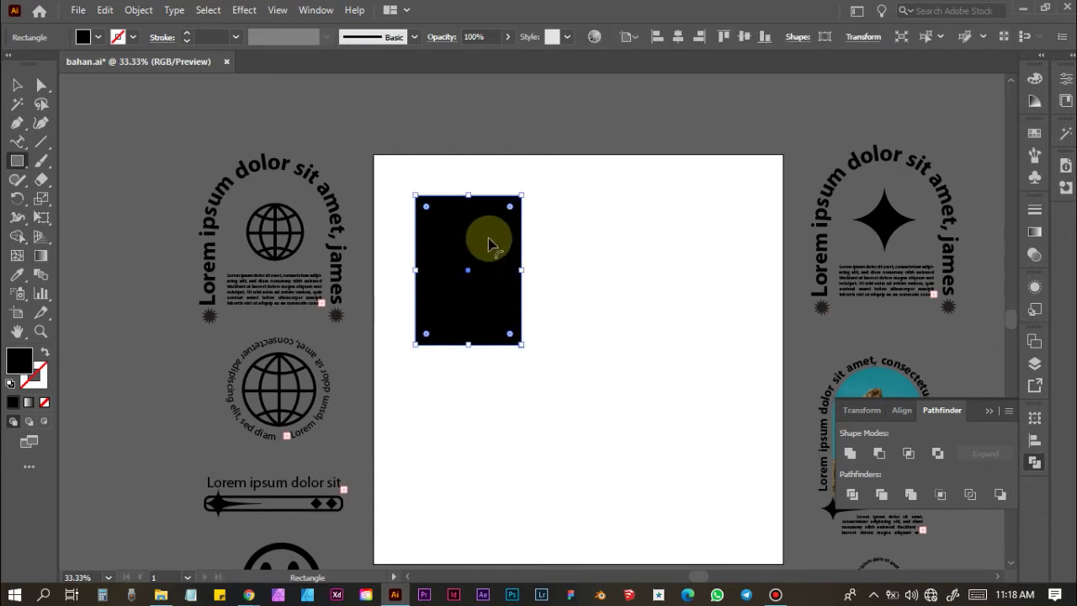
Step: Round the rectangle's top corners fully into a semicircular arch, then deselect it
{"action": "scroll", "coordinate": [481, 217], "scroll_direction": "up", "scroll_amount": 1}
{"action": "scroll", "coordinate": [495, 204], "scroll_direction": "up", "scroll_amount": 1}
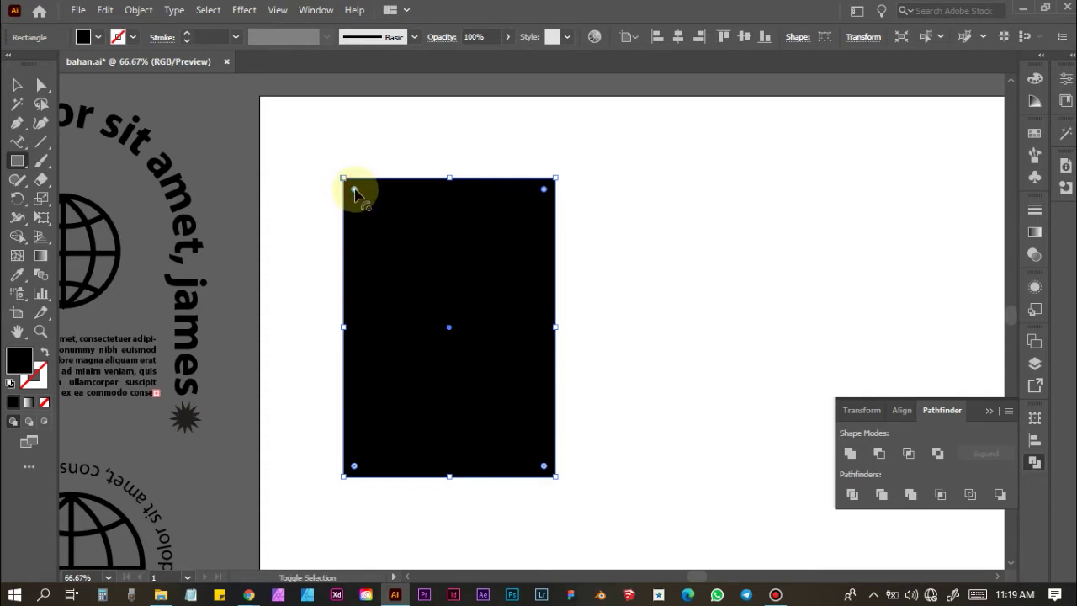
{"action": "left_click_drag", "start_coordinate": [354, 191], "coordinate": [474, 382]}
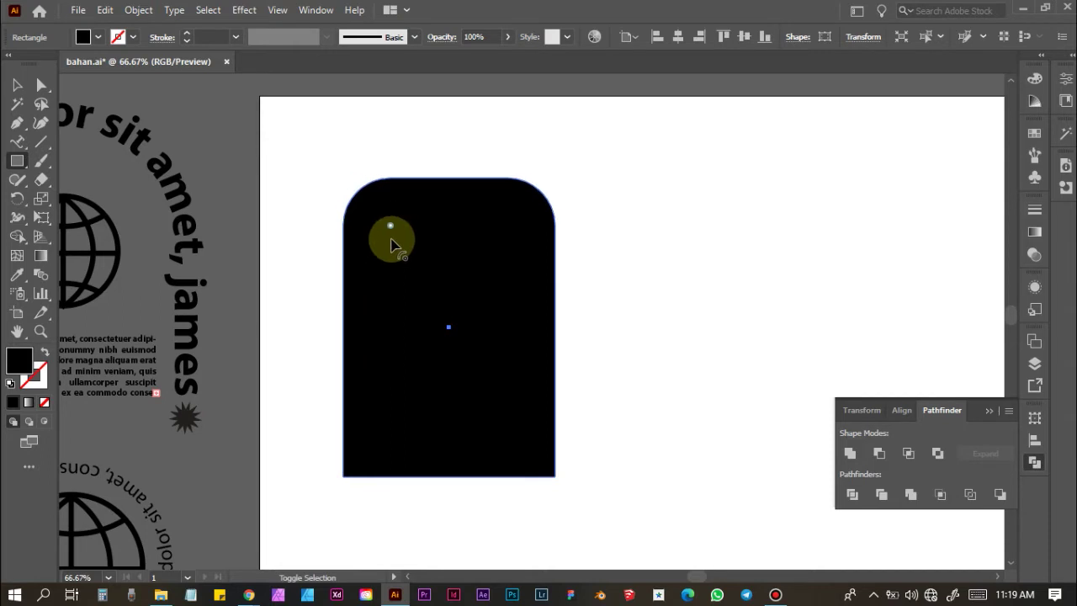
{"action": "left_click", "coordinate": [17, 84]}
{"action": "left_click", "coordinate": [641, 208]}
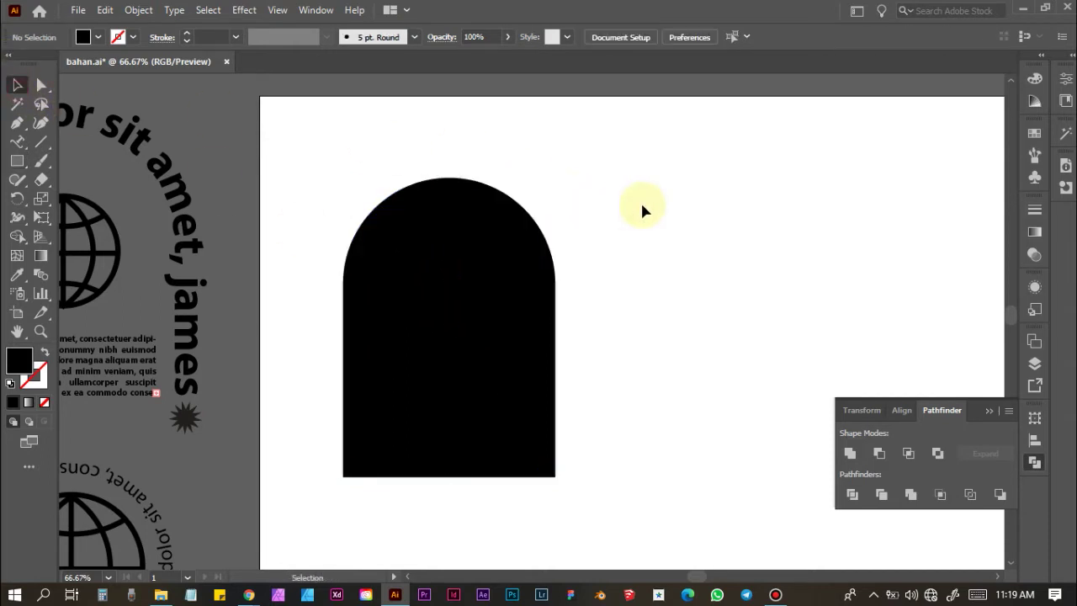
Step: Give the arch a black 1 pt stroke and no fill, leaving only its outline
{"action": "scroll", "coordinate": [581, 221], "scroll_direction": "down", "scroll_amount": 1, "text": "alt"}
{"action": "scroll", "coordinate": [607, 255], "scroll_direction": "right", "scroll_amount": 1}
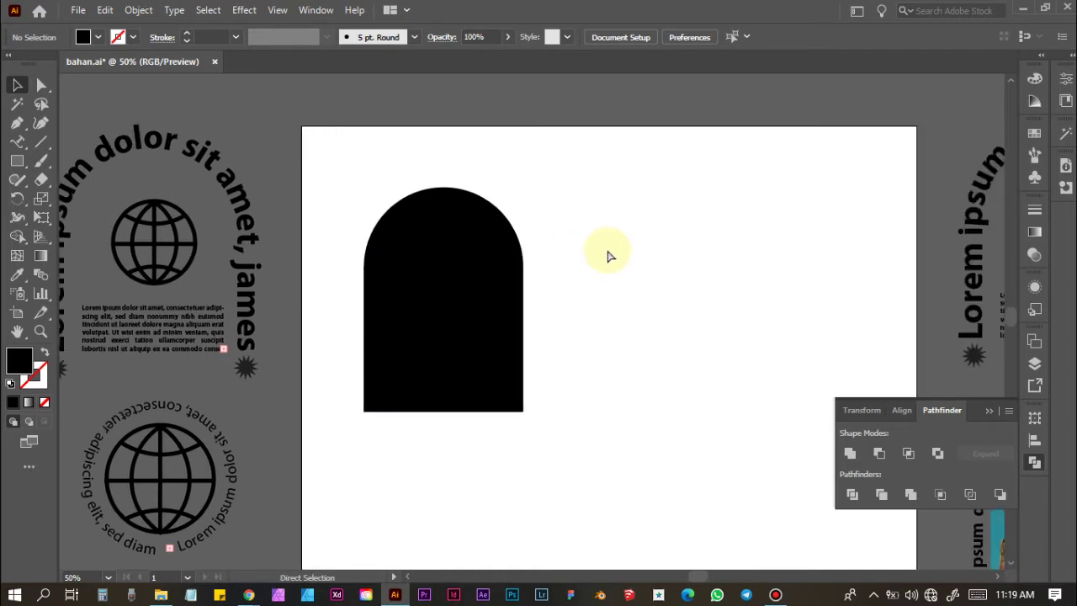
{"action": "left_click", "coordinate": [427, 265]}
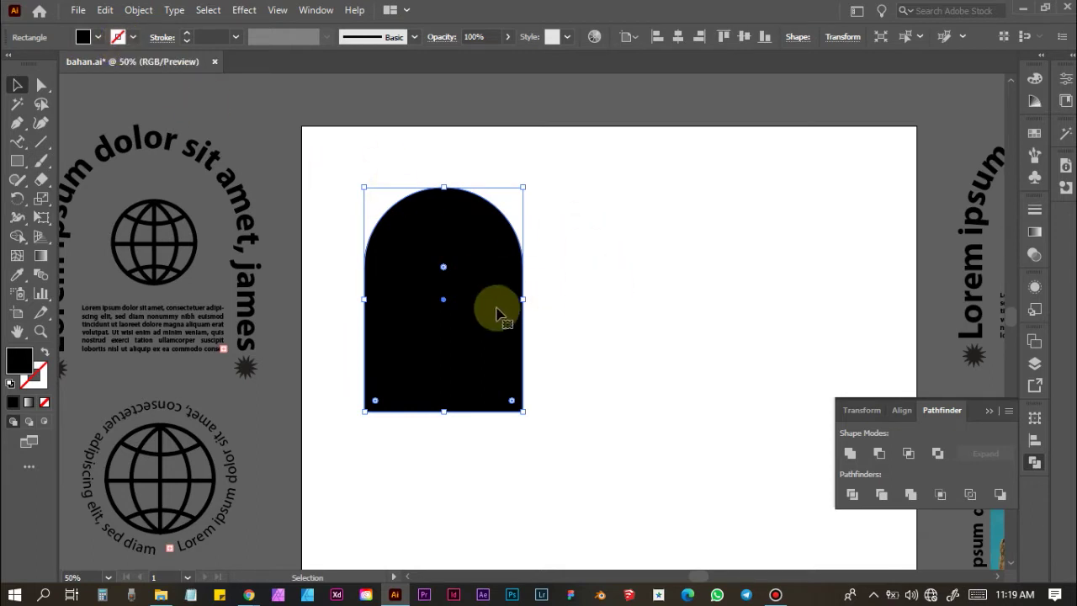
{"action": "left_click", "coordinate": [118, 36]}
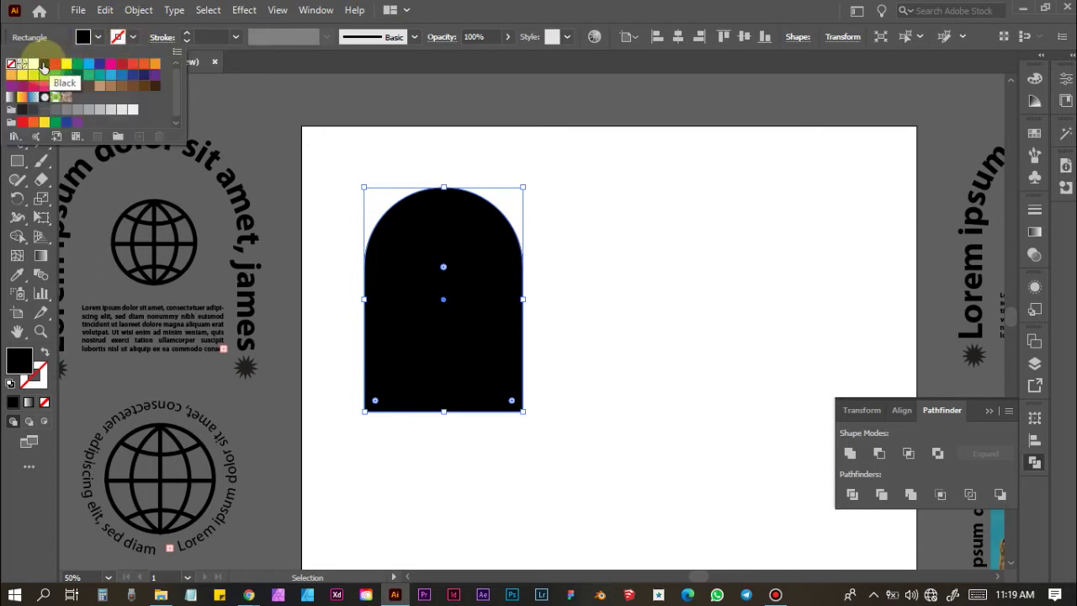
{"action": "left_click", "coordinate": [55, 65]}
{"action": "left_click", "coordinate": [95, 38]}
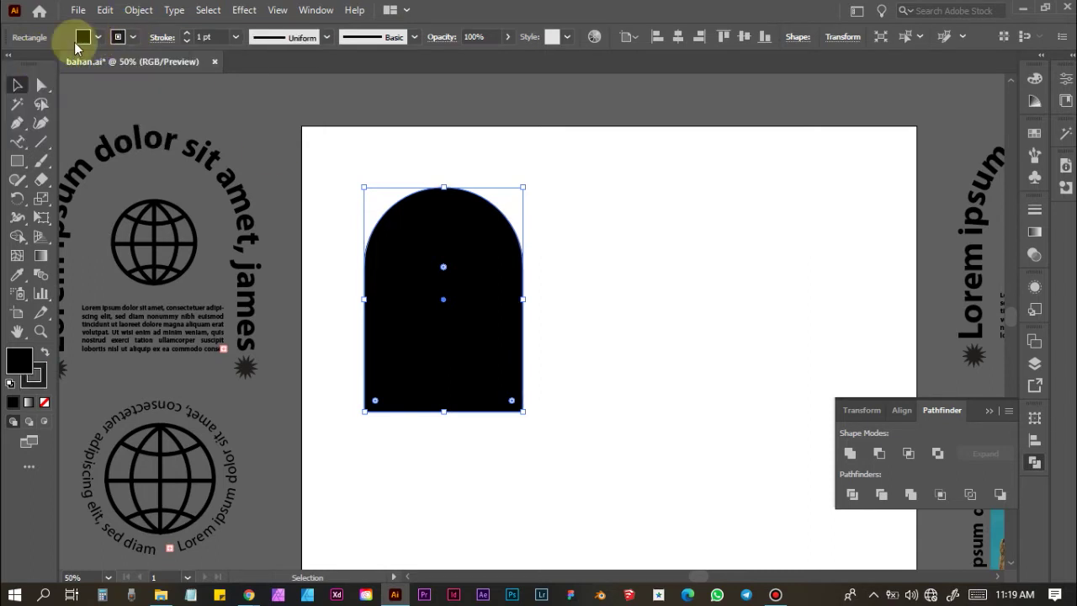
{"action": "left_click", "coordinate": [80, 39]}
{"action": "left_click", "coordinate": [11, 66]}
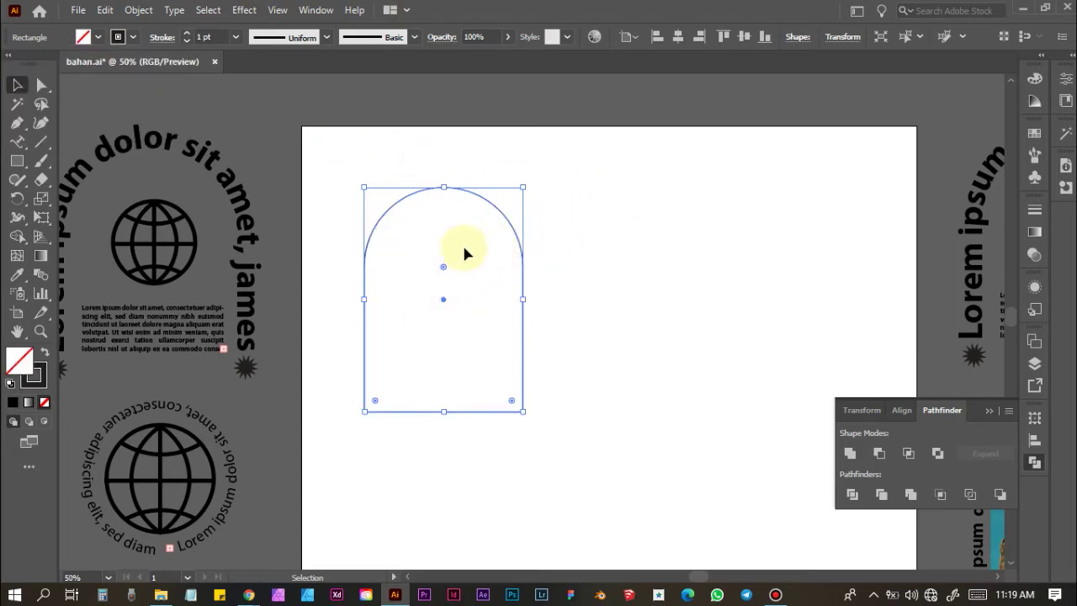
{"action": "left_click", "coordinate": [619, 305]}
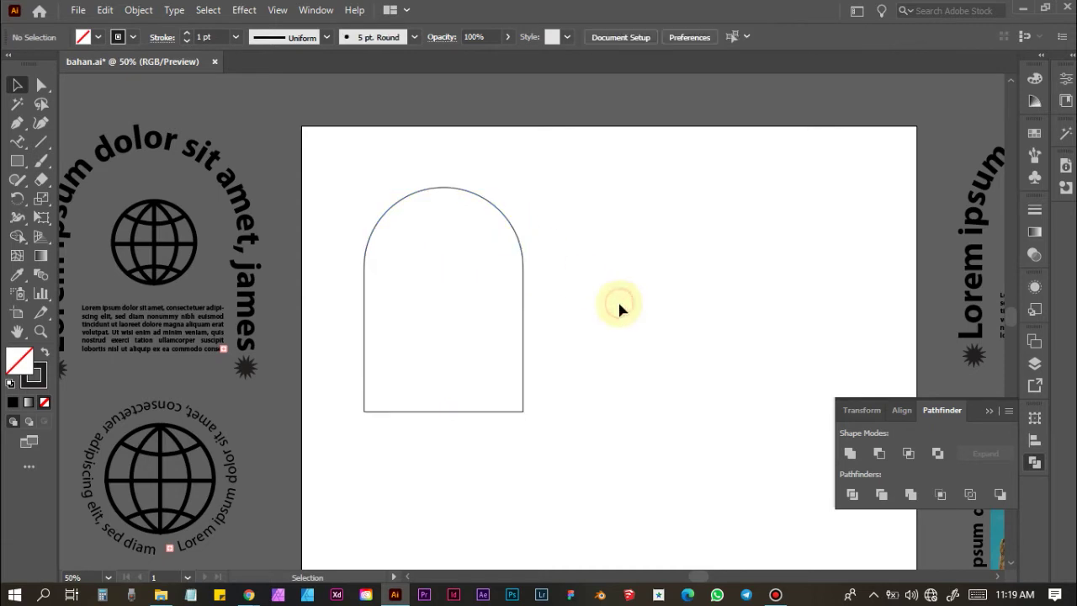
{"action": "left_click", "coordinate": [522, 288]}
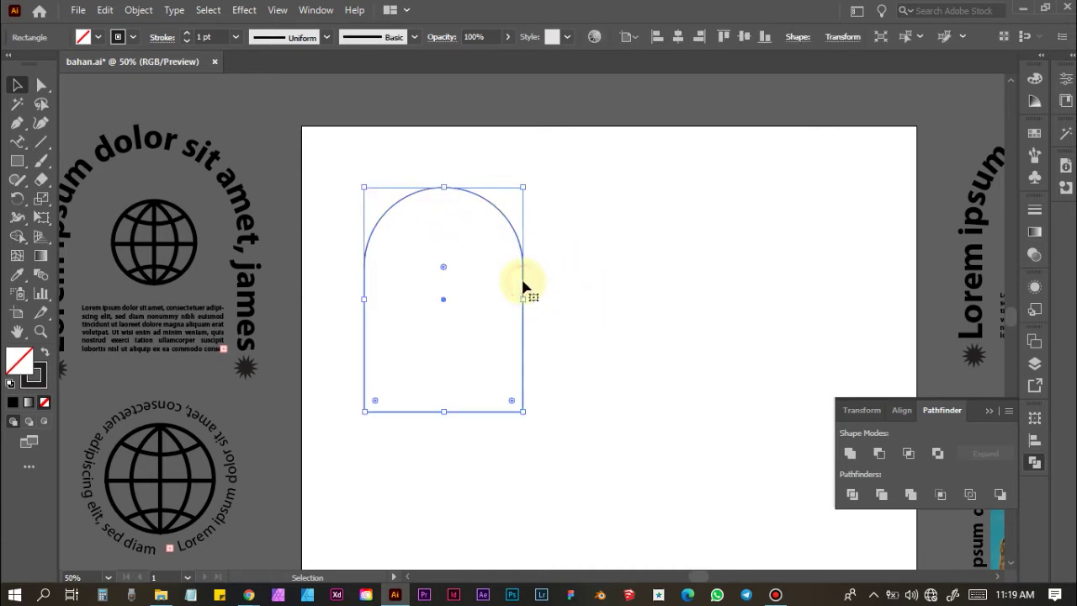
Step: Place Lorem ipsum text on the arch outline with the Type on a Path Tool
{"action": "left_click", "coordinate": [21, 146]}
{"action": "scroll", "coordinate": [367, 264], "scroll_direction": "up", "scroll_amount": 2}
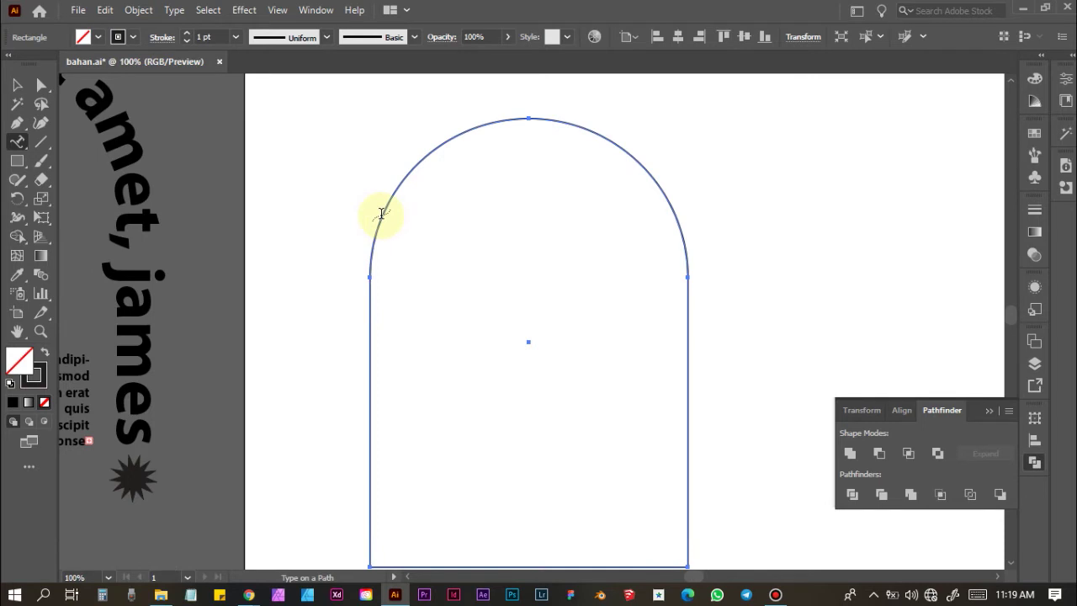
{"action": "left_click", "coordinate": [381, 214]}
{"action": "scroll", "coordinate": [412, 126], "scroll_direction": "down", "scroll_amount": 2}
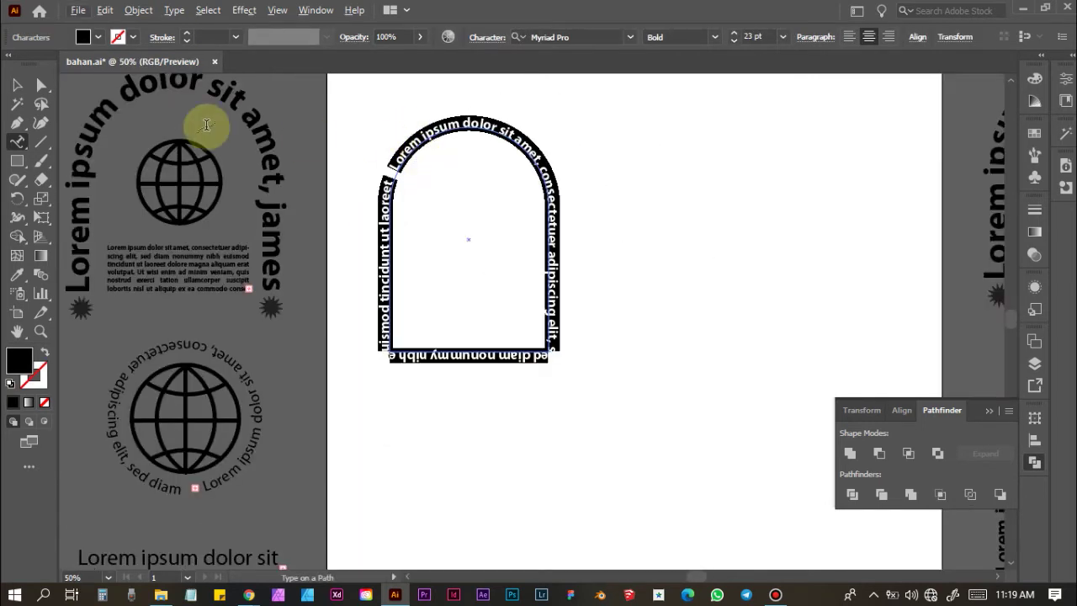
{"action": "left_click", "coordinate": [17, 87]}
{"action": "left_click", "coordinate": [649, 249]}
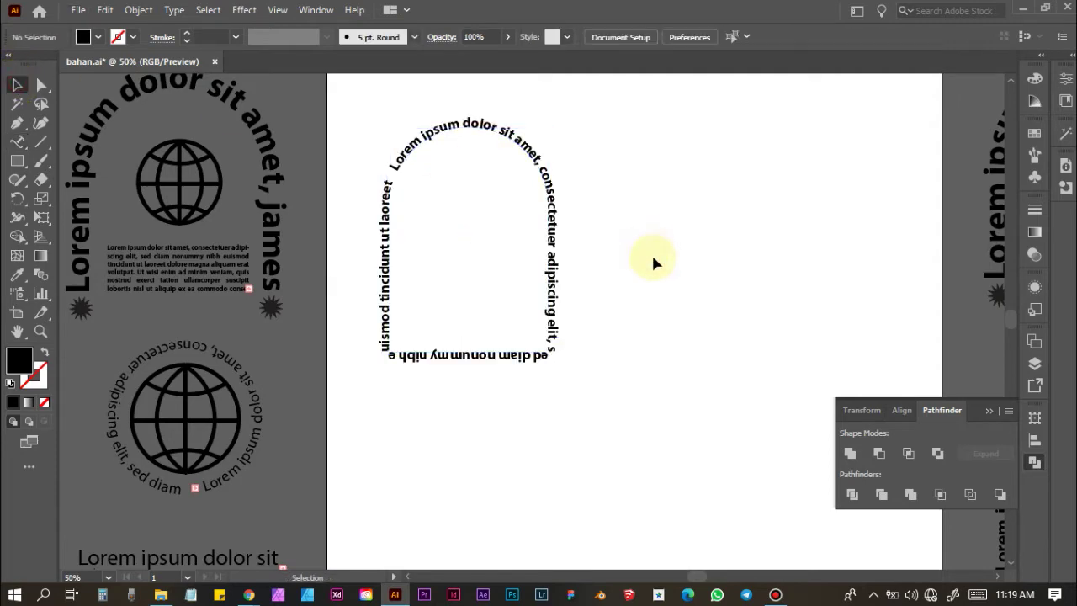
Step: Drag the path-text brackets so the text climbs the left side and ends at 'elit,' on the right
{"action": "scroll", "coordinate": [634, 219], "scroll_direction": "down", "scroll_amount": 3}
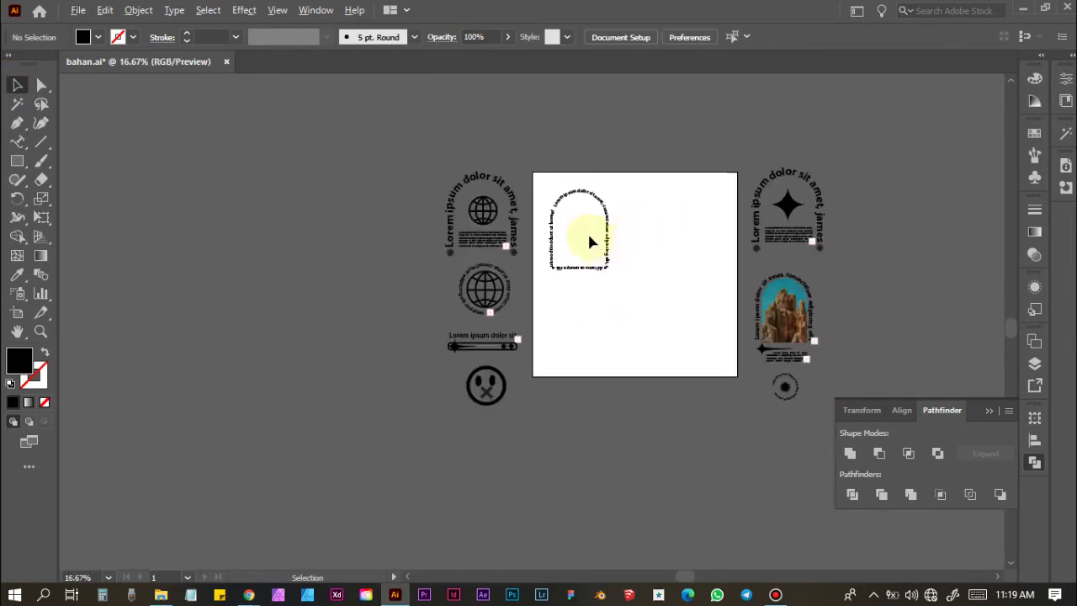
{"action": "scroll", "coordinate": [586, 232], "scroll_direction": "up", "scroll_amount": 2}
{"action": "scroll", "coordinate": [572, 217], "scroll_direction": "up", "scroll_amount": 2}
{"action": "left_click", "coordinate": [476, 137]}
{"action": "scroll", "coordinate": [509, 179], "scroll_direction": "up", "scroll_amount": 1}
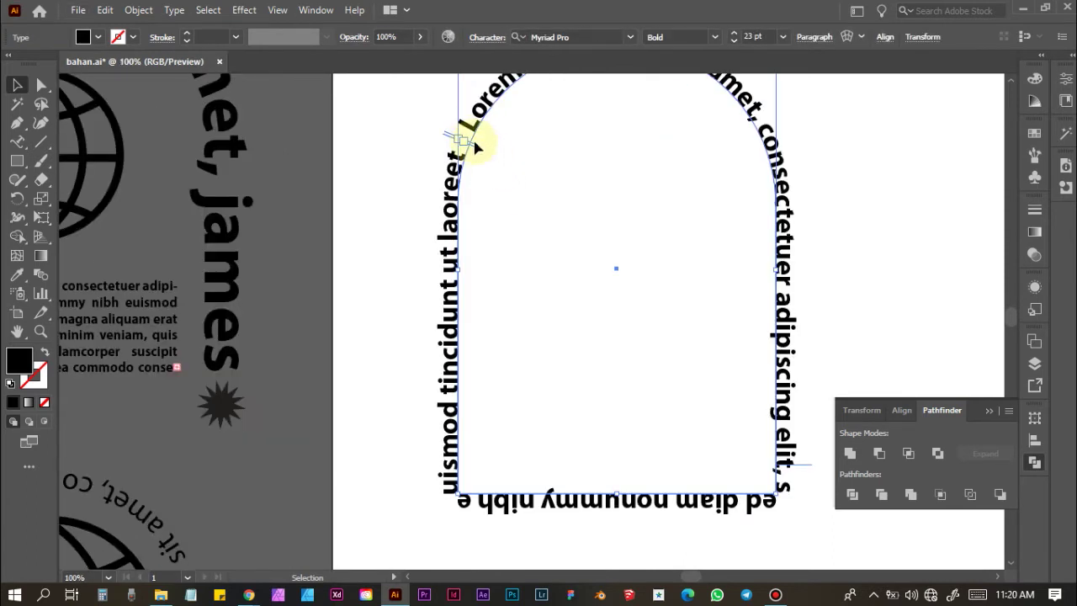
{"action": "left_click_drag", "start_coordinate": [472, 152], "coordinate": [599, 535]}
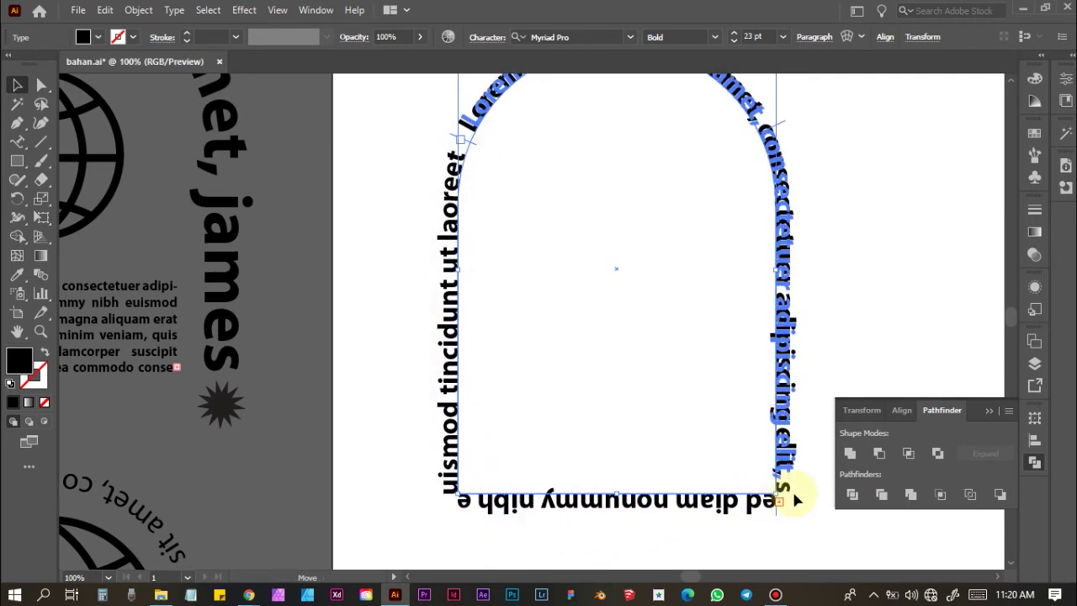
{"action": "left_click_drag", "start_coordinate": [599, 535], "coordinate": [793, 477]}
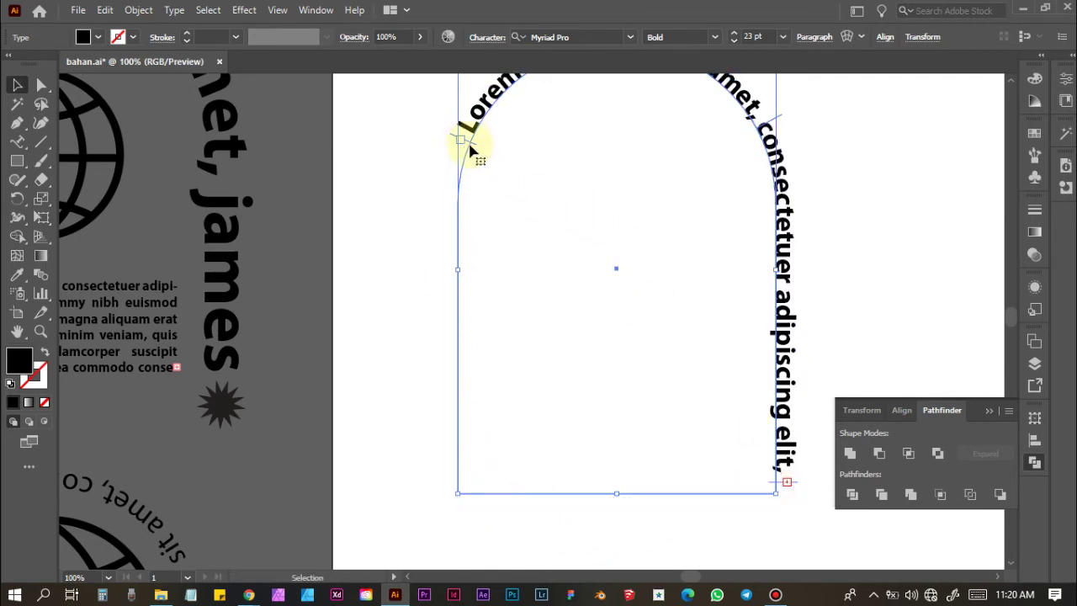
{"action": "mouse_move", "coordinate": [472, 149]}
{"action": "left_mouse_down"}
{"action": "mouse_move", "coordinate": [482, 492]}
{"action": "mouse_move", "coordinate": [462, 455]}
{"action": "mouse_move", "coordinate": [464, 473]}
{"action": "left_mouse_up"}
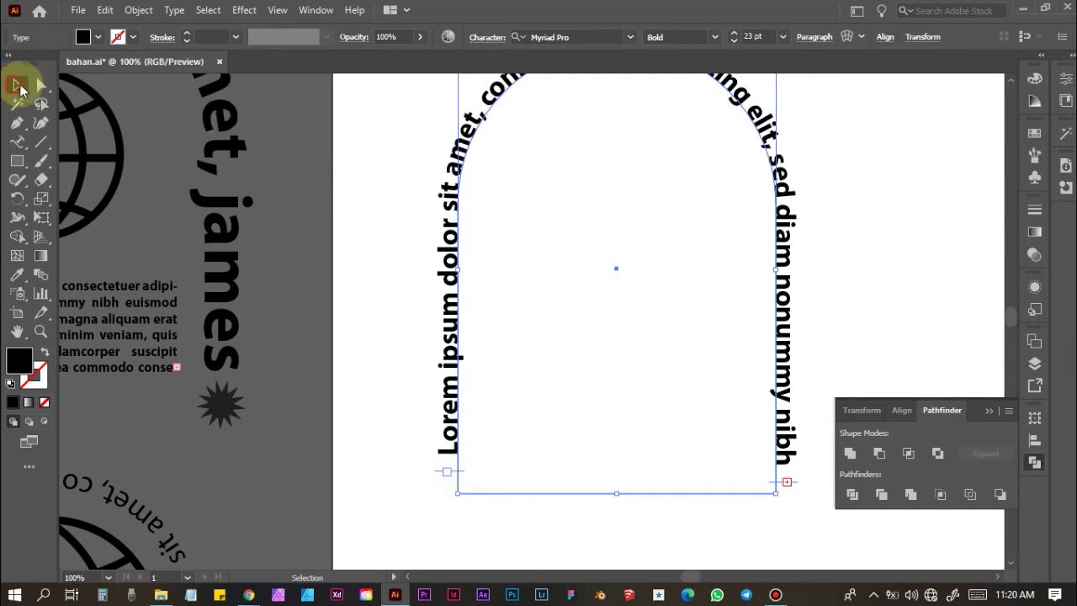
{"action": "left_click", "coordinate": [835, 214]}
Step: Draw a small black square to the right of the arch text
{"action": "scroll", "coordinate": [835, 213], "scroll_direction": "down", "scroll_amount": 2, "text": "alt"}
{"action": "scroll", "coordinate": [842, 202], "scroll_direction": "down", "scroll_amount": 2, "text": "alt"}
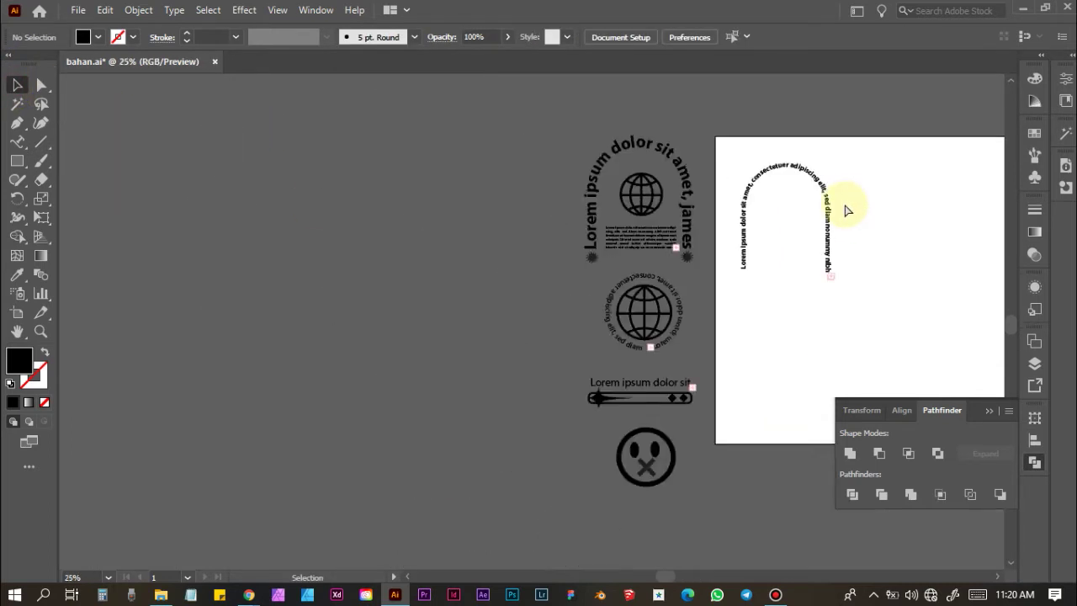
{"action": "scroll", "coordinate": [842, 200], "scroll_direction": "right", "scroll_amount": 3}
{"action": "scroll", "coordinate": [842, 199], "scroll_direction": "right", "scroll_amount": 2}
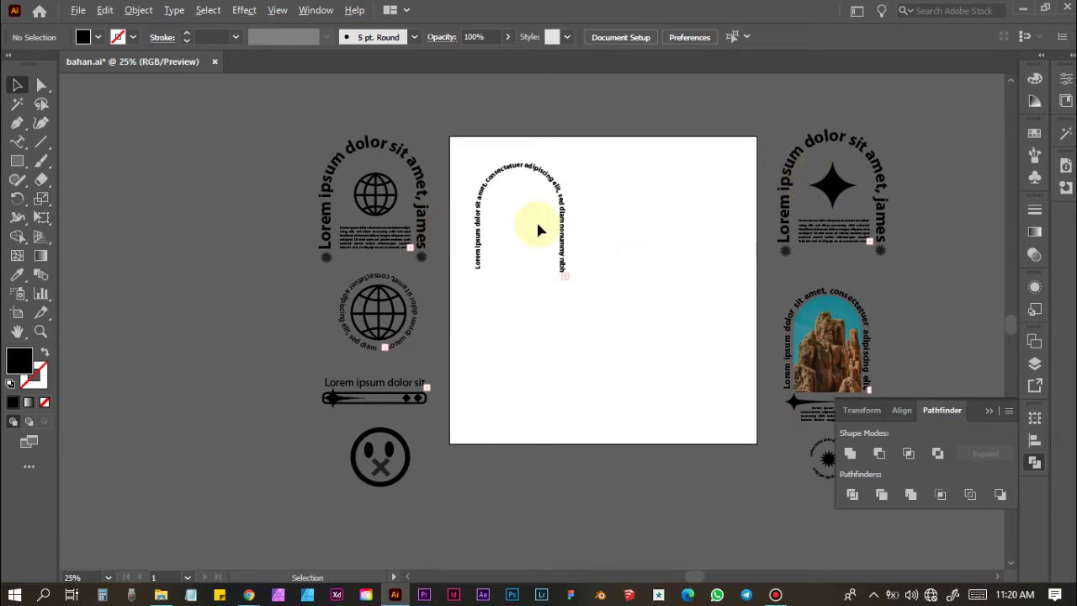
{"action": "scroll", "coordinate": [503, 197], "scroll_direction": "up", "scroll_amount": 2, "text": "alt"}
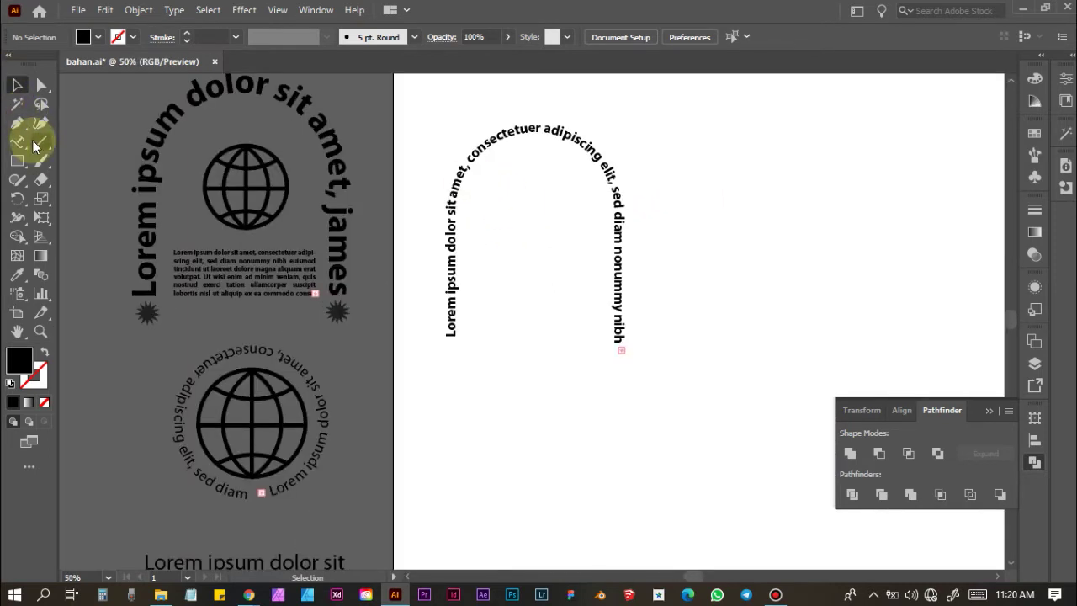
{"action": "left_click", "coordinate": [17, 161]}
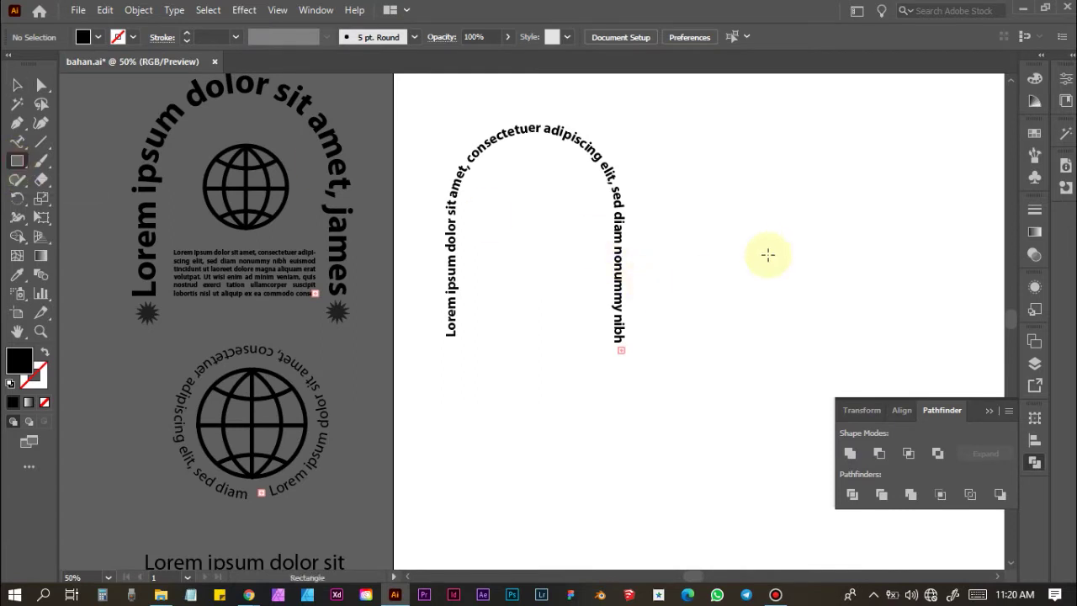
{"action": "left_click_drag", "start_coordinate": [693, 194], "coordinate": [766, 265]}
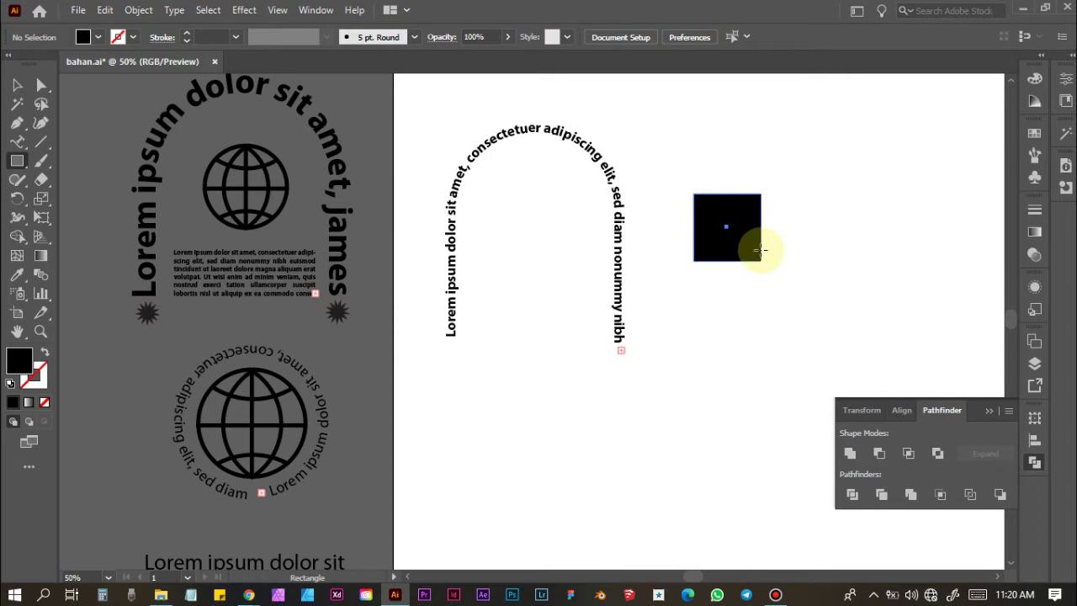
Step: Rotate the square 45° into a diamond and deselect it
{"action": "scroll", "coordinate": [764, 205], "scroll_direction": "up", "scroll_amount": 1}
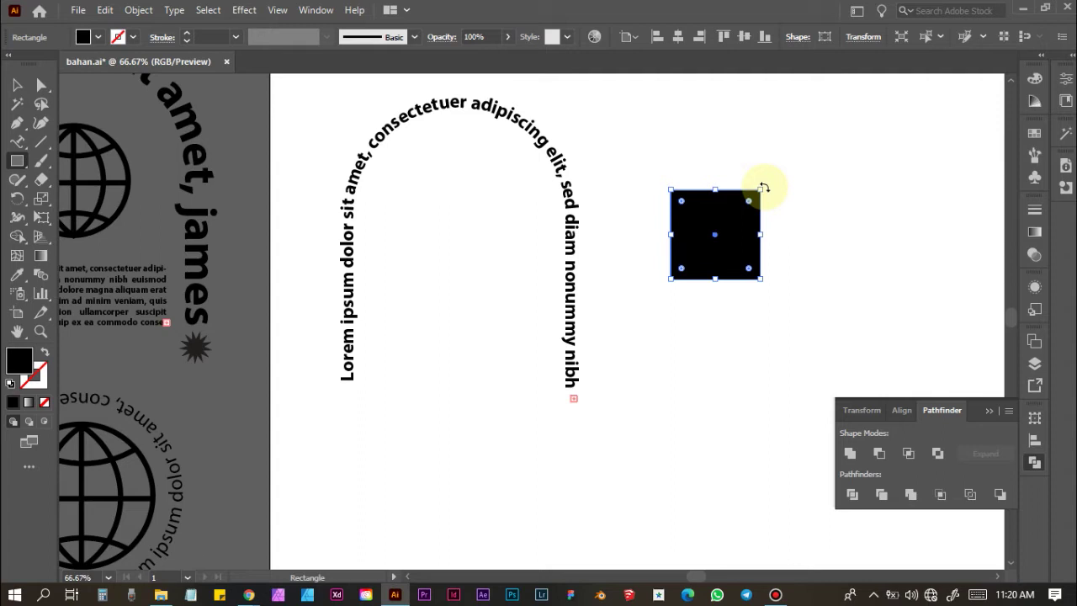
{"action": "left_click_drag", "start_coordinate": [763, 187], "coordinate": [793, 223]}
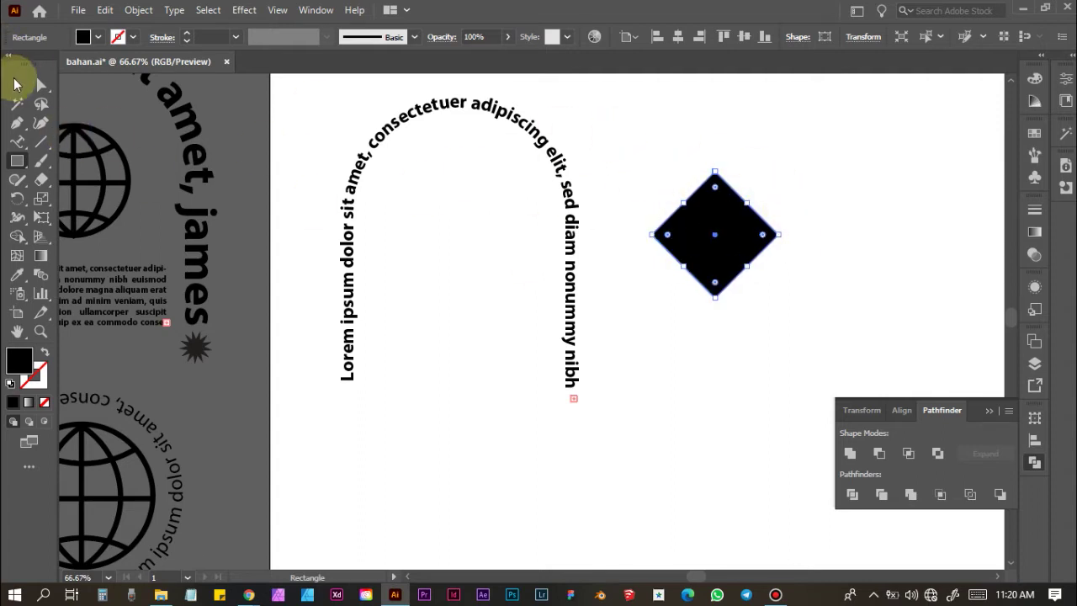
{"action": "left_click", "coordinate": [17, 85]}
{"action": "left_click", "coordinate": [690, 157]}
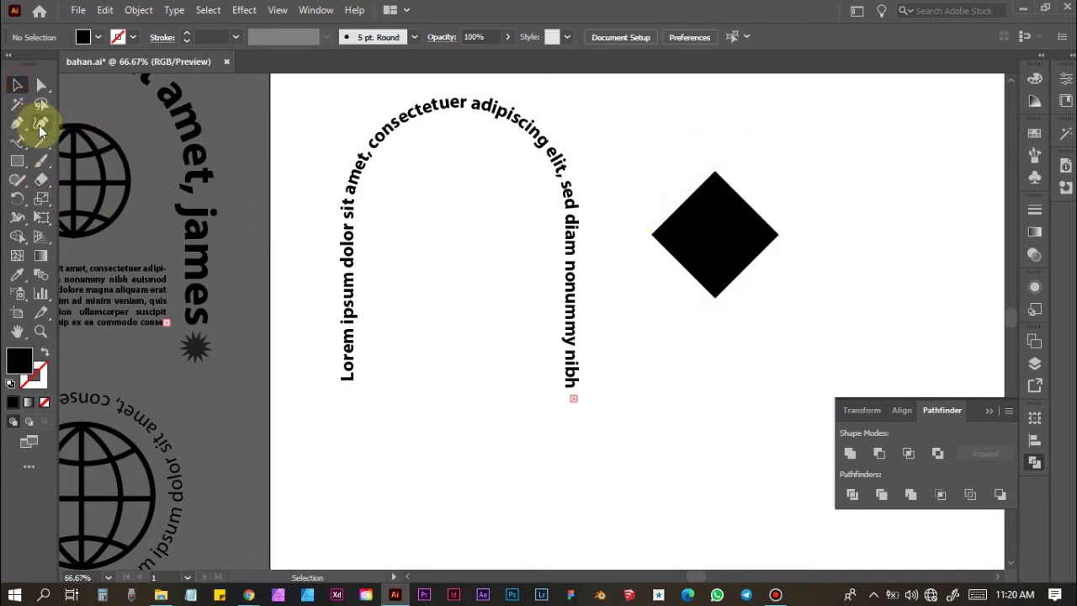
Step: Curve all four diamond edges inward with the Curvature tool to form a black four-pointed star
{"action": "left_click", "coordinate": [40, 125]}
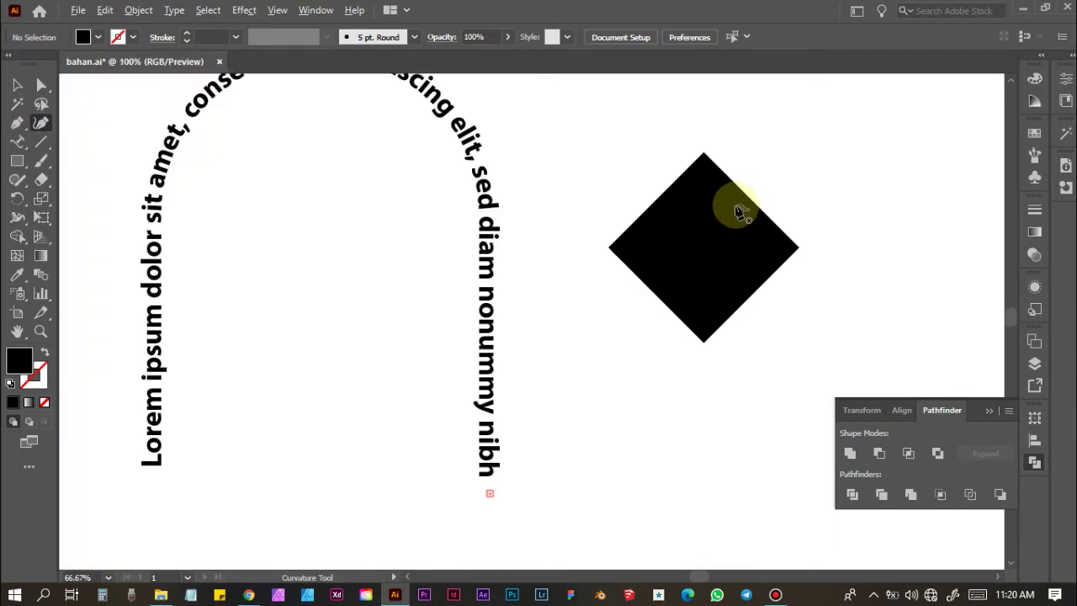
{"action": "key", "text": "ctrl+1"}
{"action": "scroll", "coordinate": [757, 208], "scroll_direction": "up", "scroll_amount": 1}
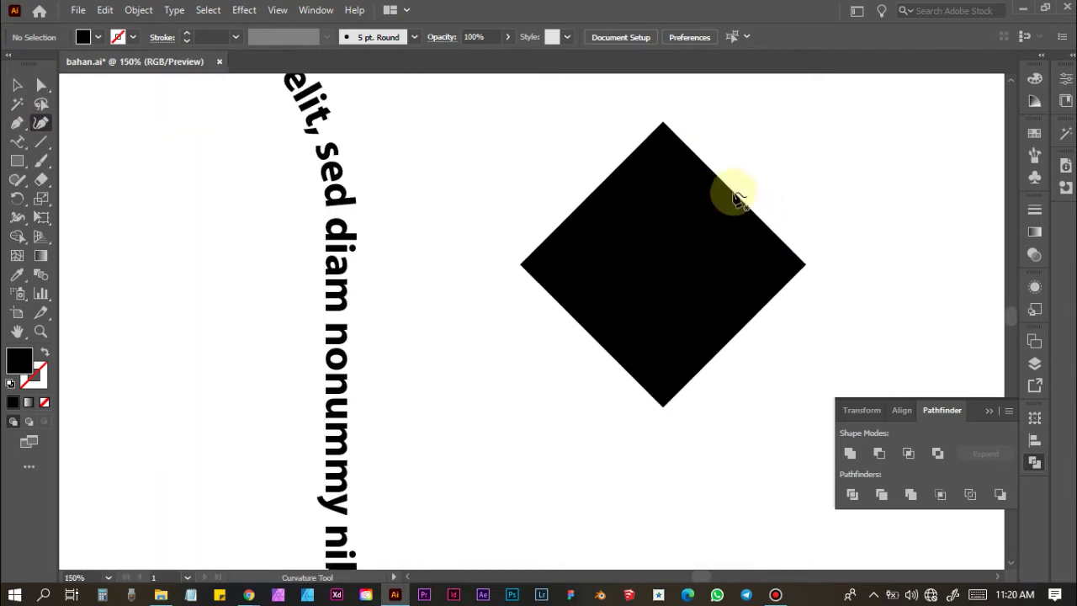
{"action": "left_click", "coordinate": [737, 200]}
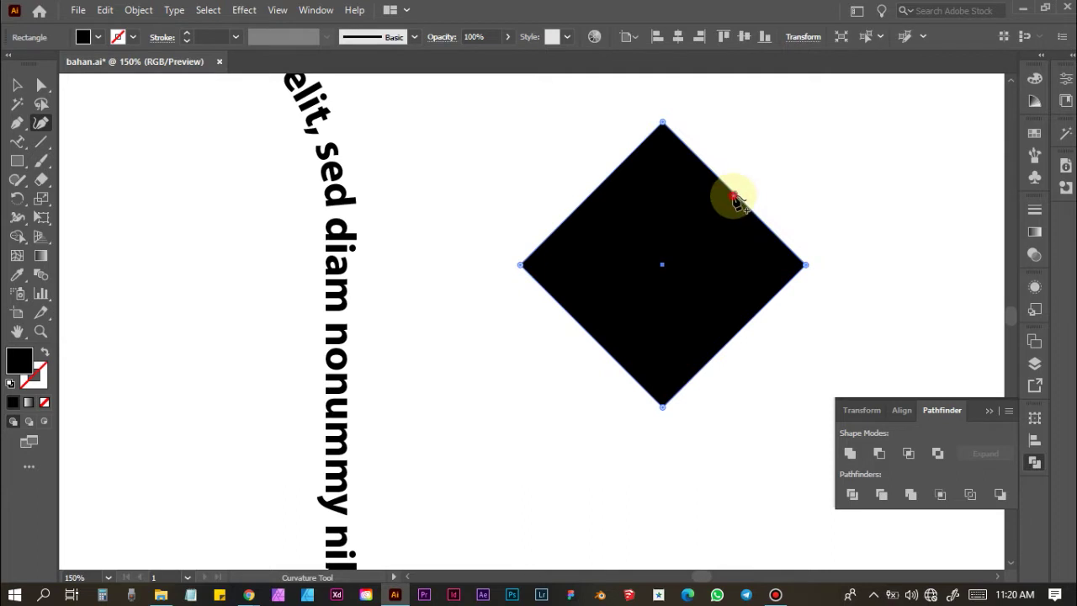
{"action": "left_click_drag", "start_coordinate": [736, 200], "coordinate": [705, 225]}
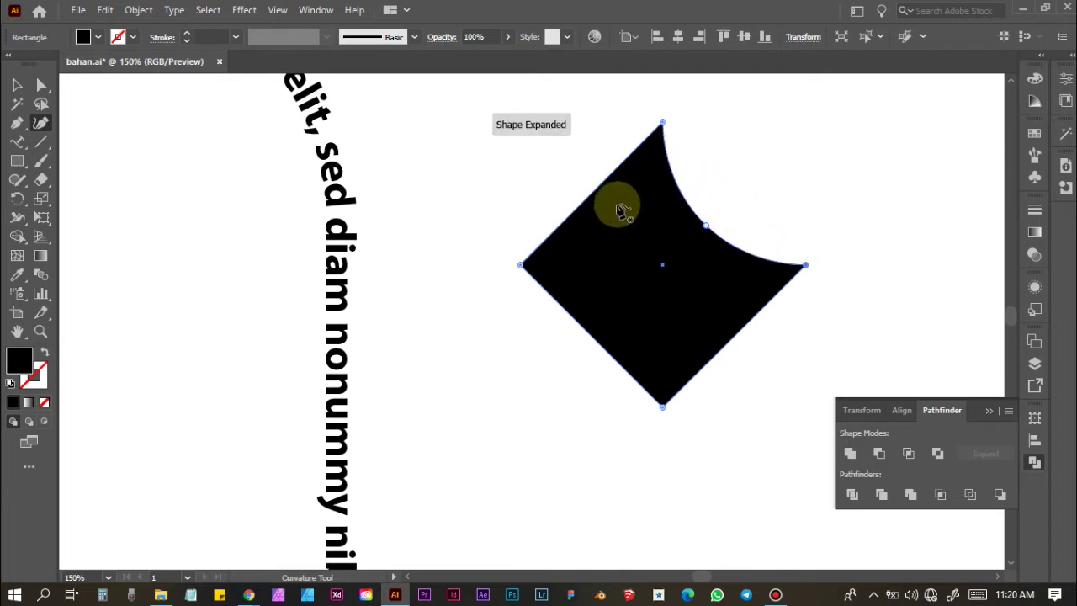
{"action": "left_click_drag", "start_coordinate": [591, 205], "coordinate": [612, 221]}
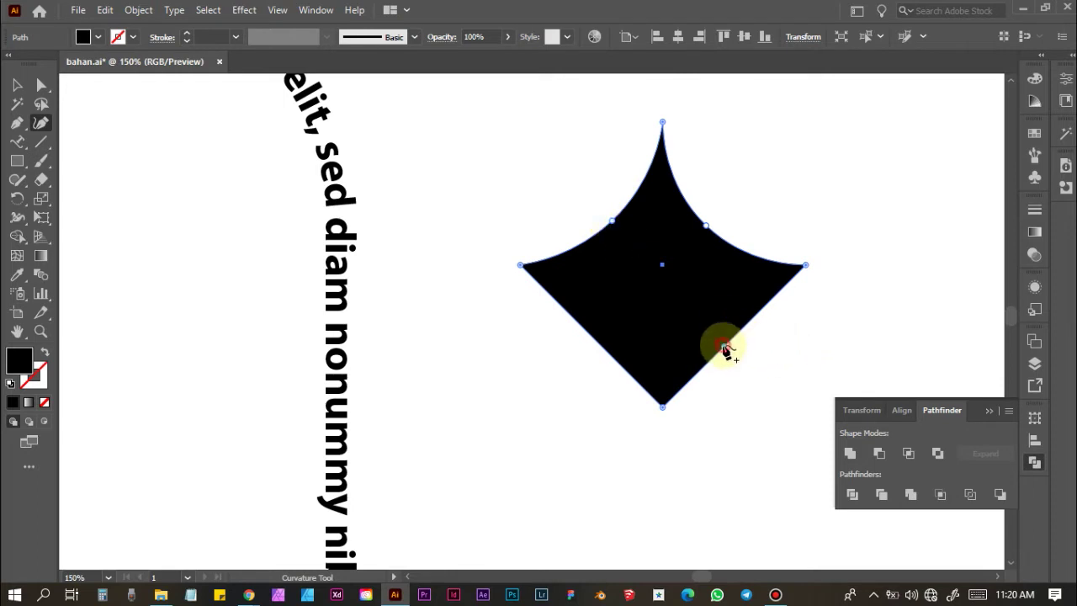
{"action": "left_click_drag", "start_coordinate": [724, 348], "coordinate": [703, 316]}
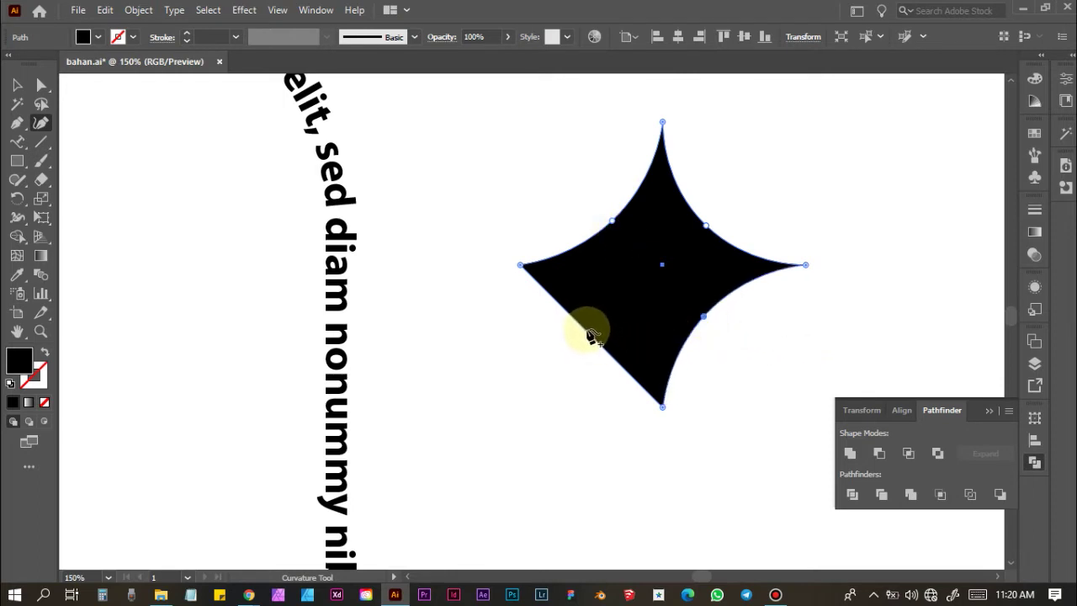
{"action": "left_click_drag", "start_coordinate": [591, 335], "coordinate": [615, 304]}
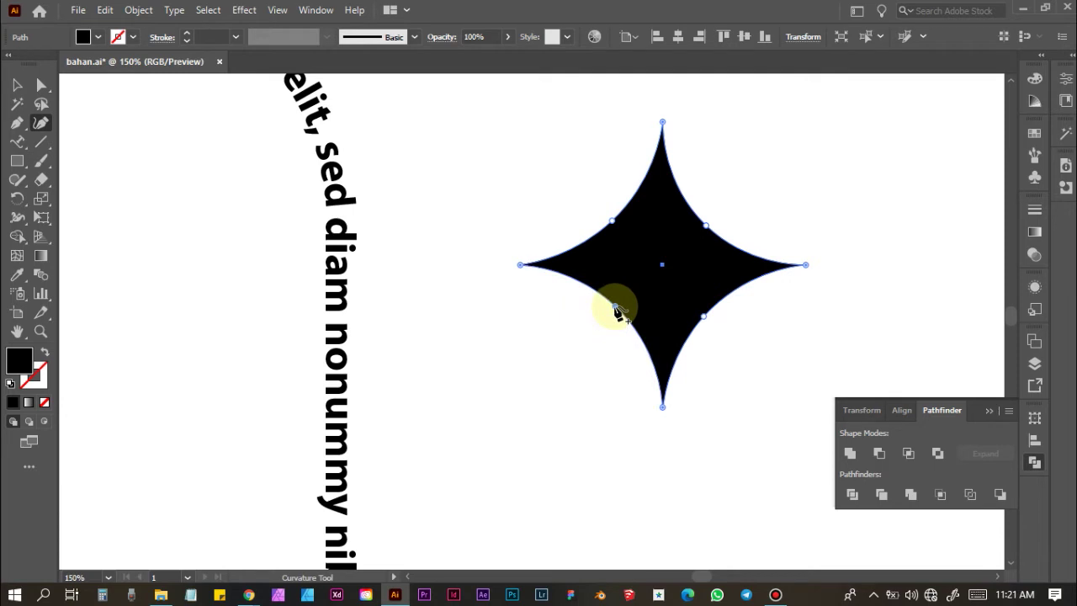
{"action": "left_click", "coordinate": [17, 85]}
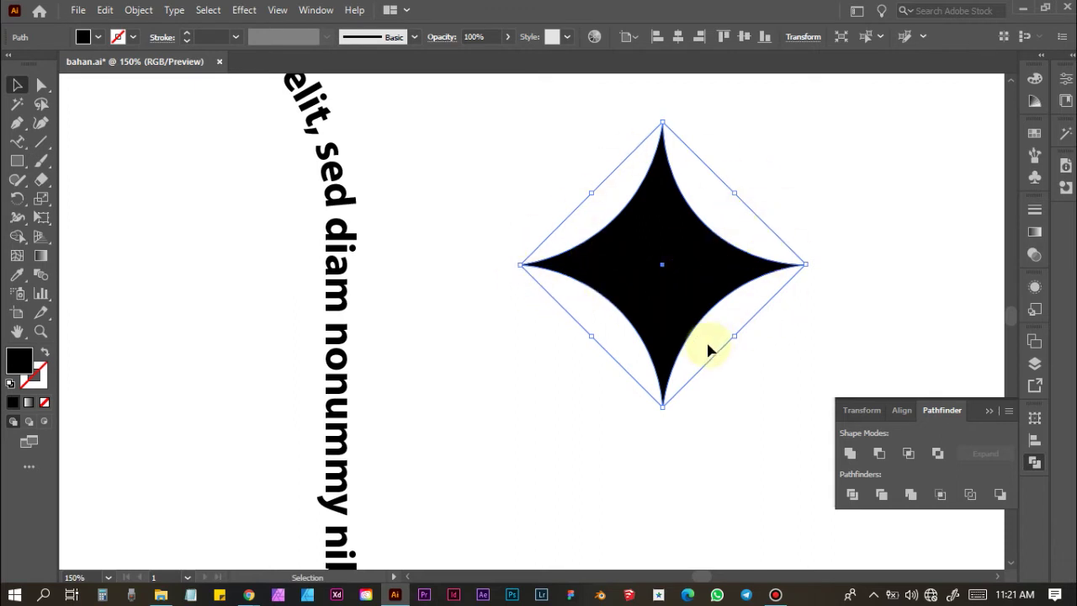
{"action": "left_click", "coordinate": [868, 240]}
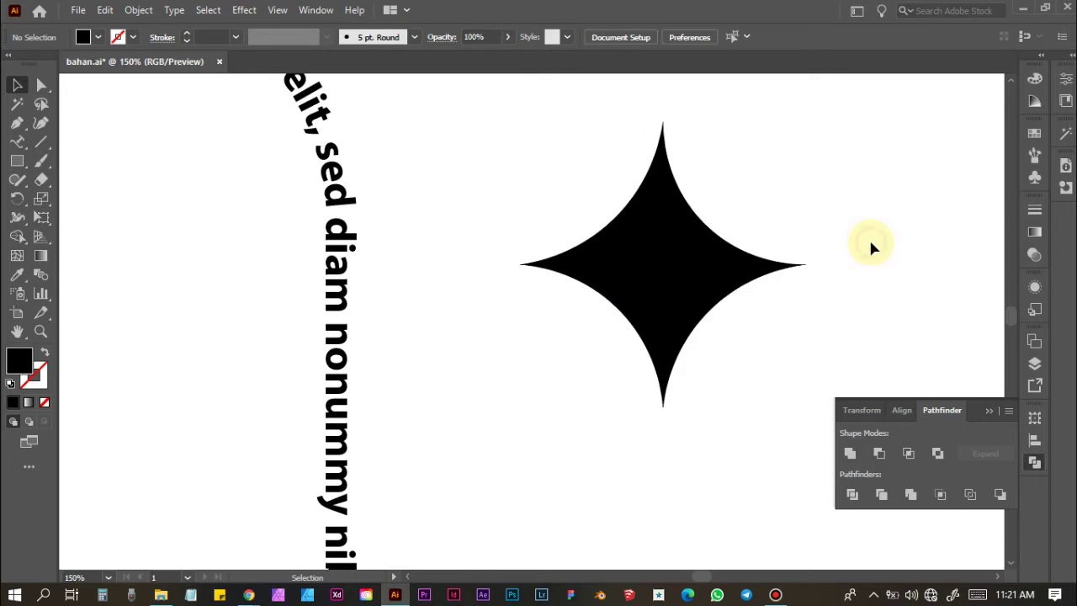
Step: Move the star inside the text arch and nudge it slightly lower near the top
{"action": "scroll", "coordinate": [733, 228], "scroll_direction": "up", "scroll_amount": 1}
{"action": "scroll", "coordinate": [734, 231], "scroll_direction": "down", "scroll_amount": 1}
{"action": "scroll", "coordinate": [734, 231], "scroll_direction": "down", "scroll_amount": 1}
{"action": "left_click", "coordinate": [589, 242]}
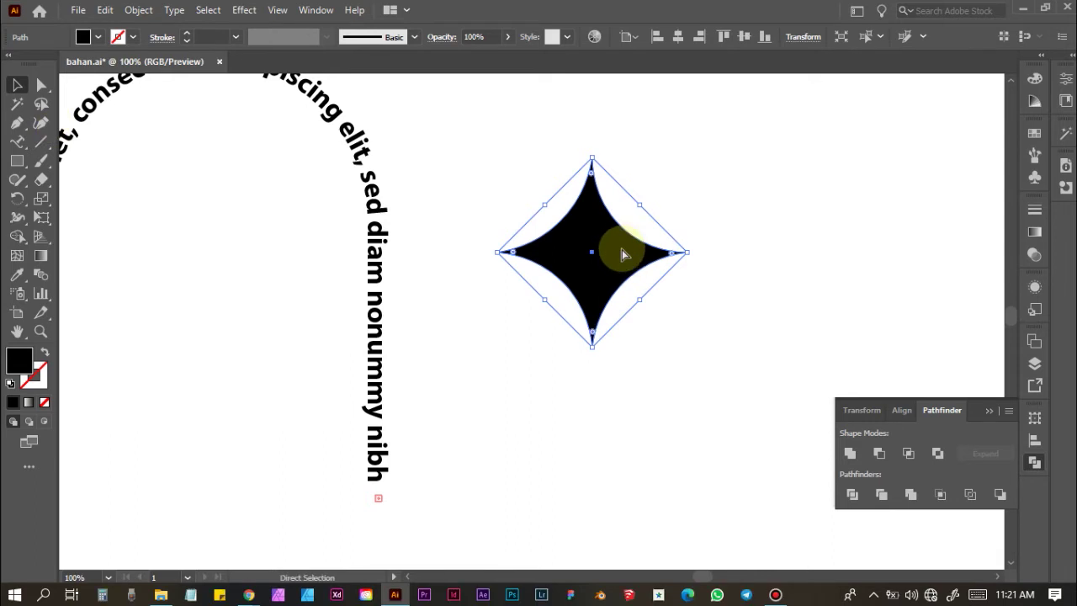
{"action": "scroll", "coordinate": [621, 249], "scroll_direction": "left", "scroll_amount": 2}
{"action": "left_click_drag", "start_coordinate": [685, 261], "coordinate": [306, 244]}
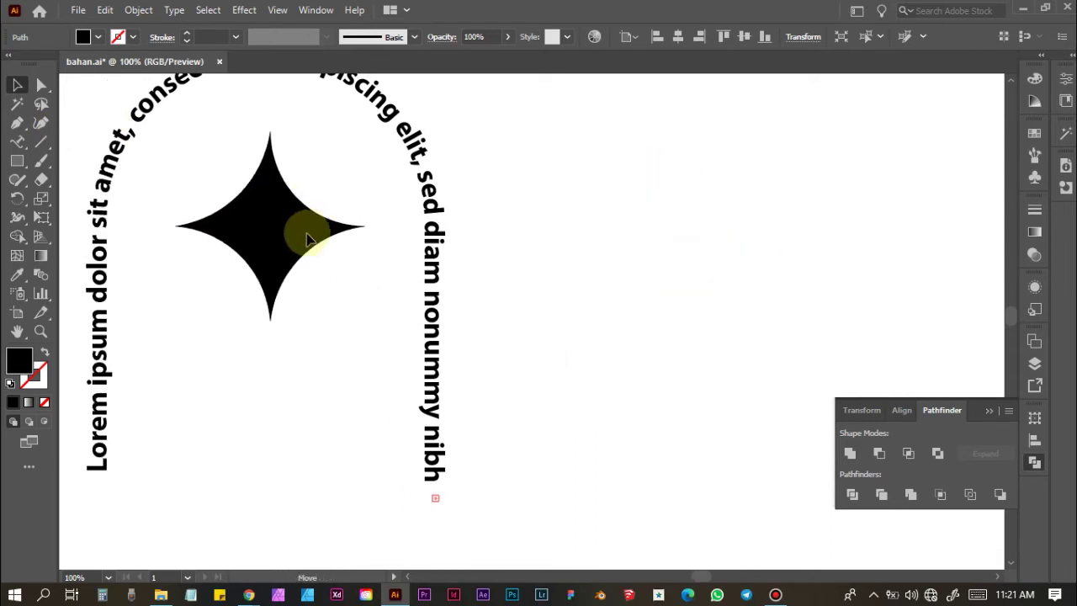
{"action": "left_click", "coordinate": [683, 211]}
{"action": "scroll", "coordinate": [589, 228], "scroll_direction": "down", "scroll_amount": 1}
{"action": "scroll", "coordinate": [524, 268], "scroll_direction": "down", "scroll_amount": 1}
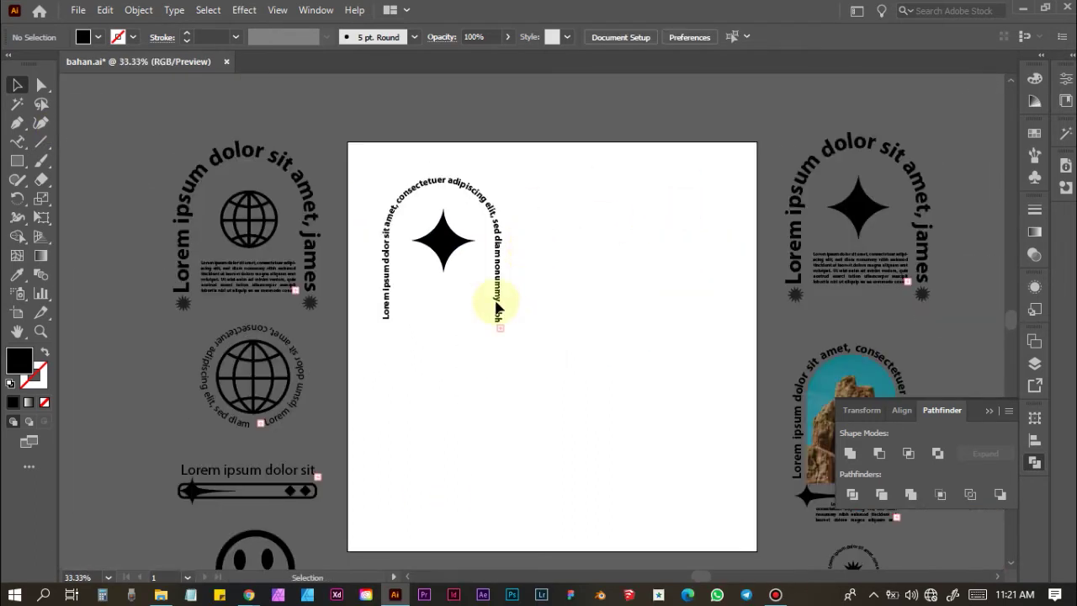
{"action": "scroll", "coordinate": [395, 292], "scroll_direction": "up", "scroll_amount": 2}
{"action": "left_click_drag", "start_coordinate": [493, 193], "coordinate": [491, 204]}
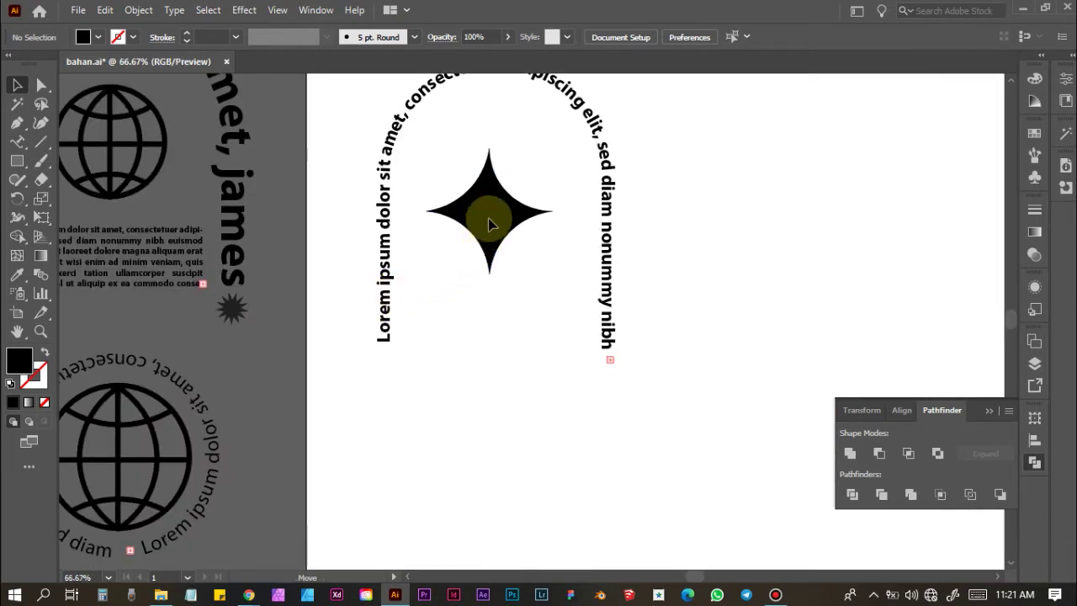
{"action": "left_click", "coordinate": [752, 220]}
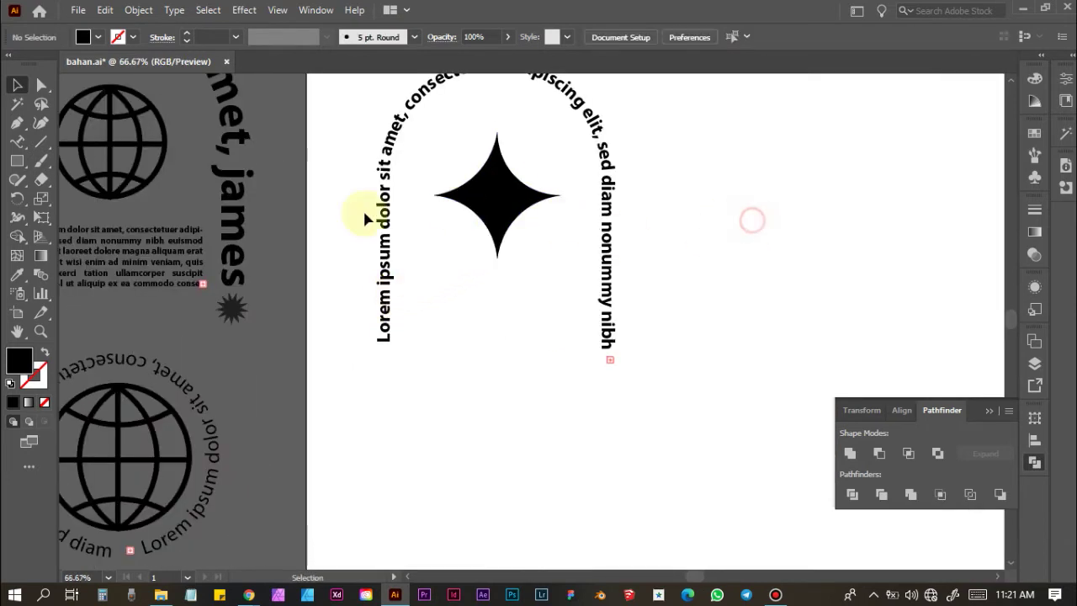
Step: Pick the ordinary Type Tool and click below the arch to start adding text
{"action": "left_click", "coordinate": [19, 140]}
{"action": "left_click", "coordinate": [47, 142]}
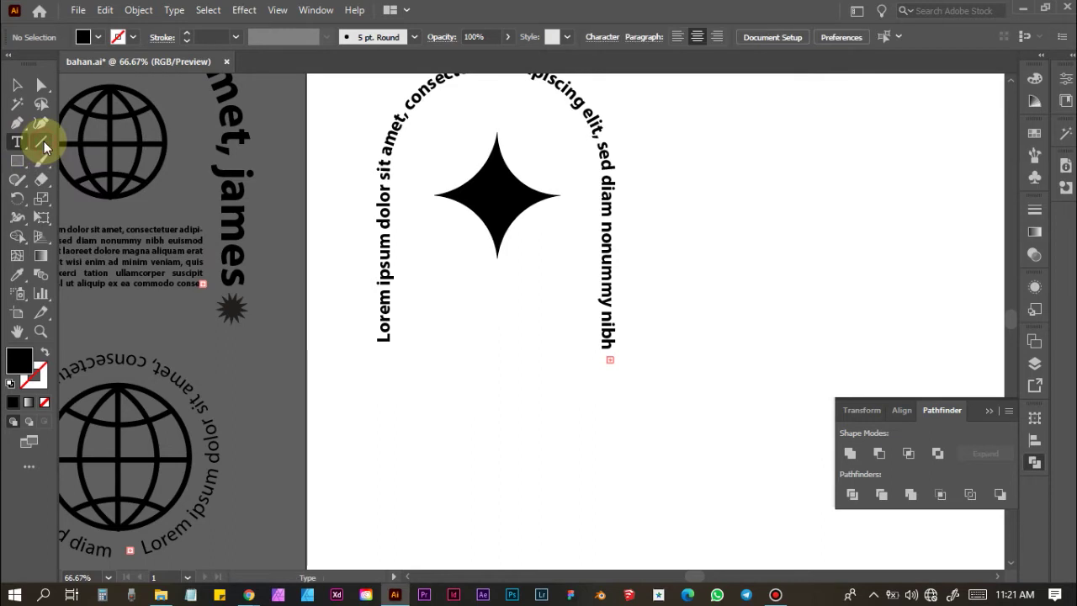
{"action": "left_click", "coordinate": [406, 365]}
Step: Draw a Lorem ipsum text box below the arch and select it
{"action": "left_click_drag", "start_coordinate": [409, 389], "coordinate": [598, 466]}
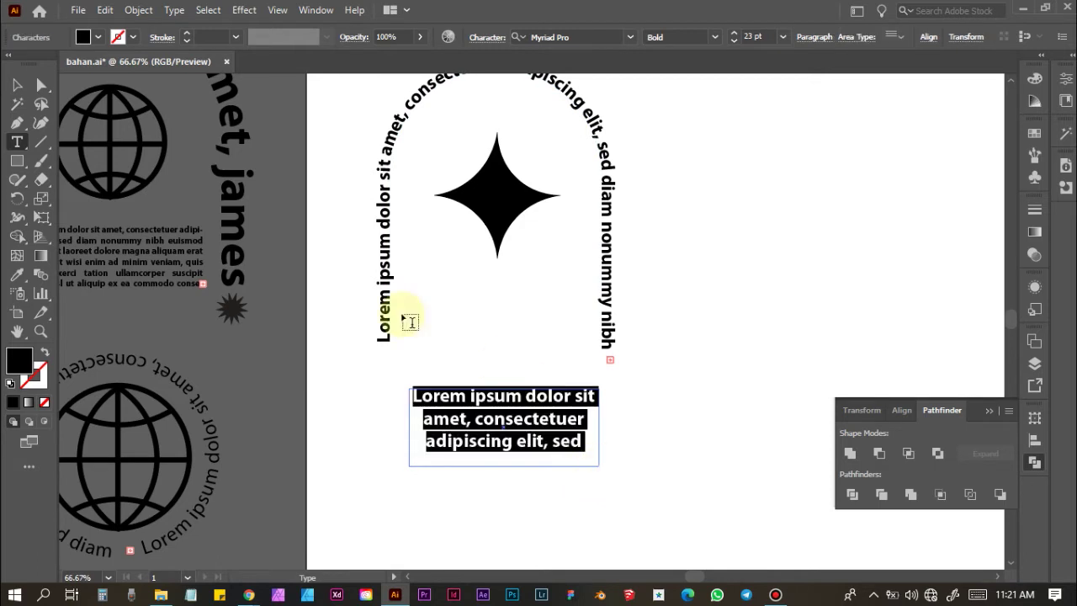
{"action": "left_click", "coordinate": [17, 85]}
{"action": "left_click", "coordinate": [698, 255]}
{"action": "left_click", "coordinate": [510, 416]}
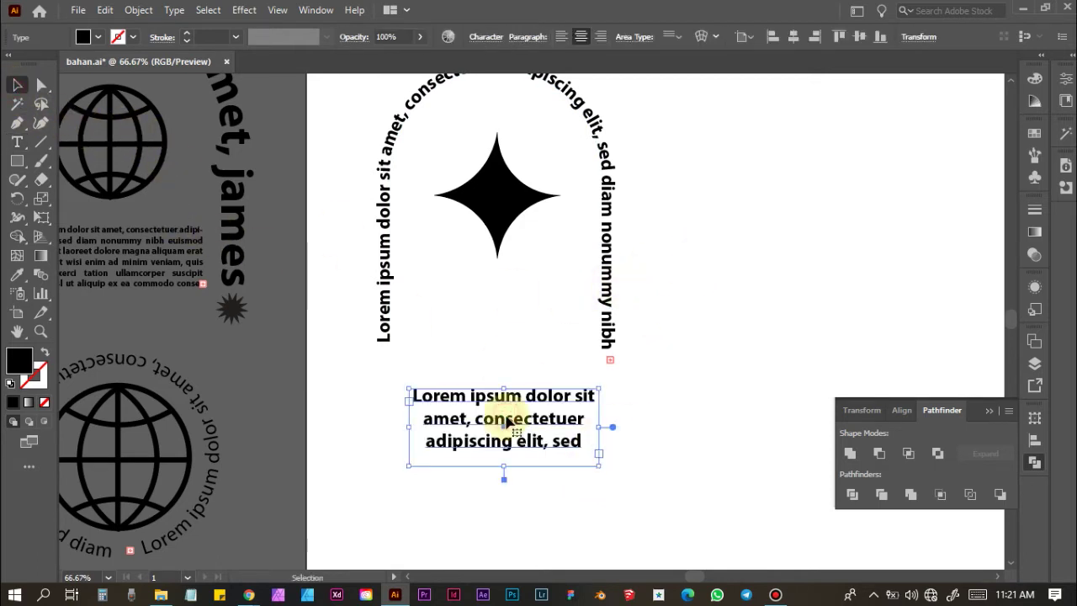
Step: Set the body text to Calibri Light and move it up inside the arch under the star
{"action": "left_click", "coordinate": [486, 37]}
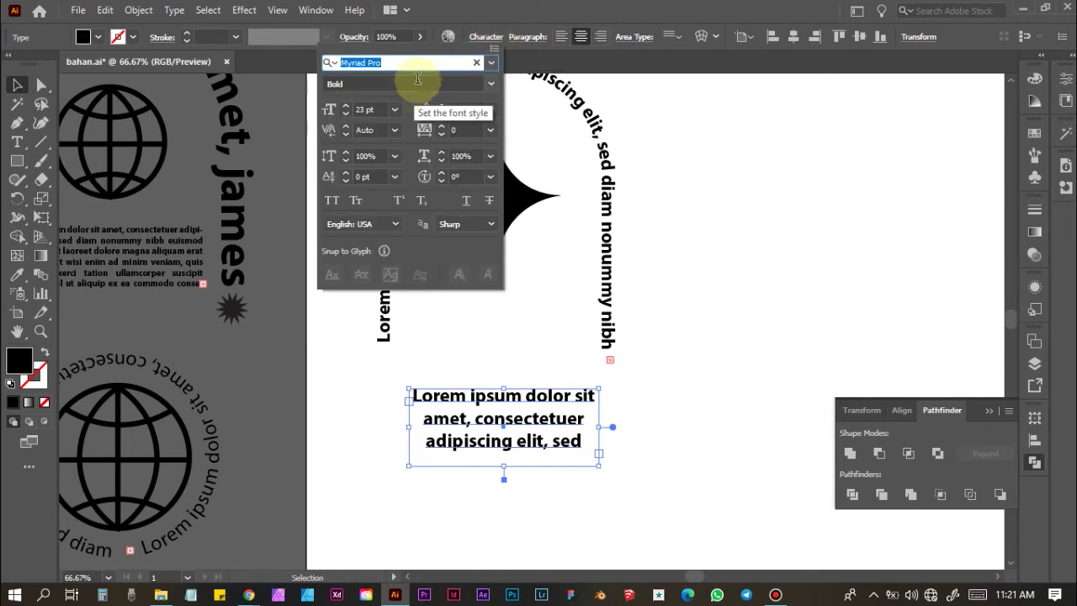
{"action": "left_click", "coordinate": [493, 88]}
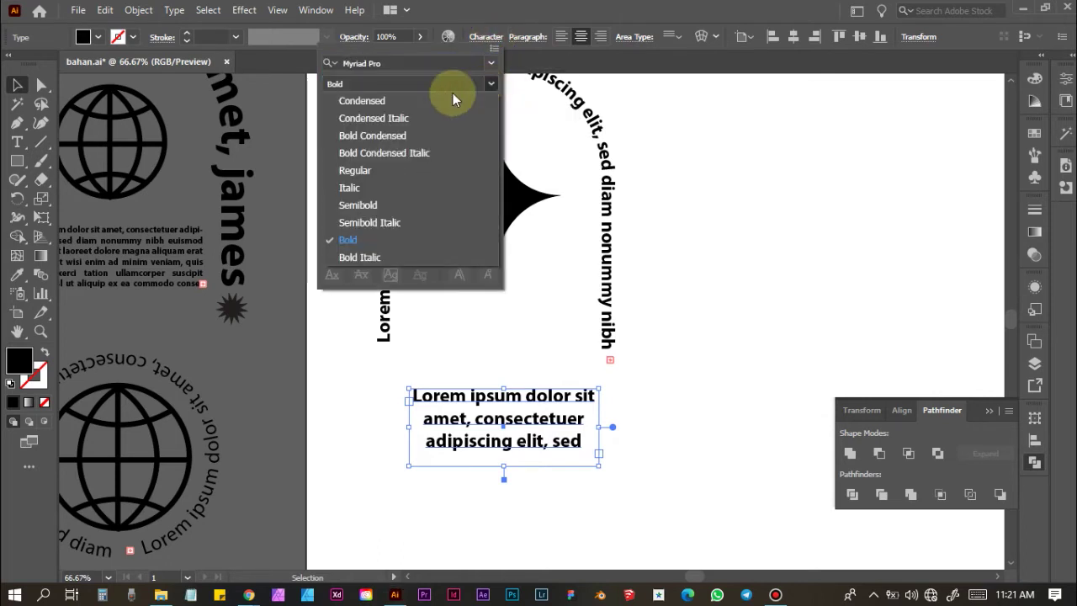
{"action": "left_click", "coordinate": [366, 175]}
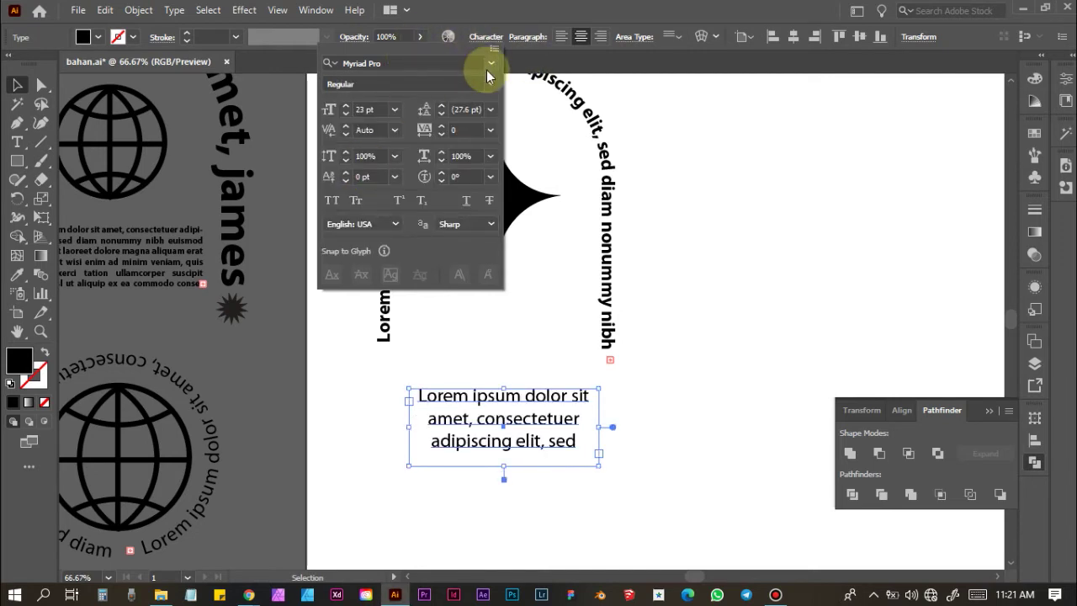
{"action": "left_click", "coordinate": [492, 63]}
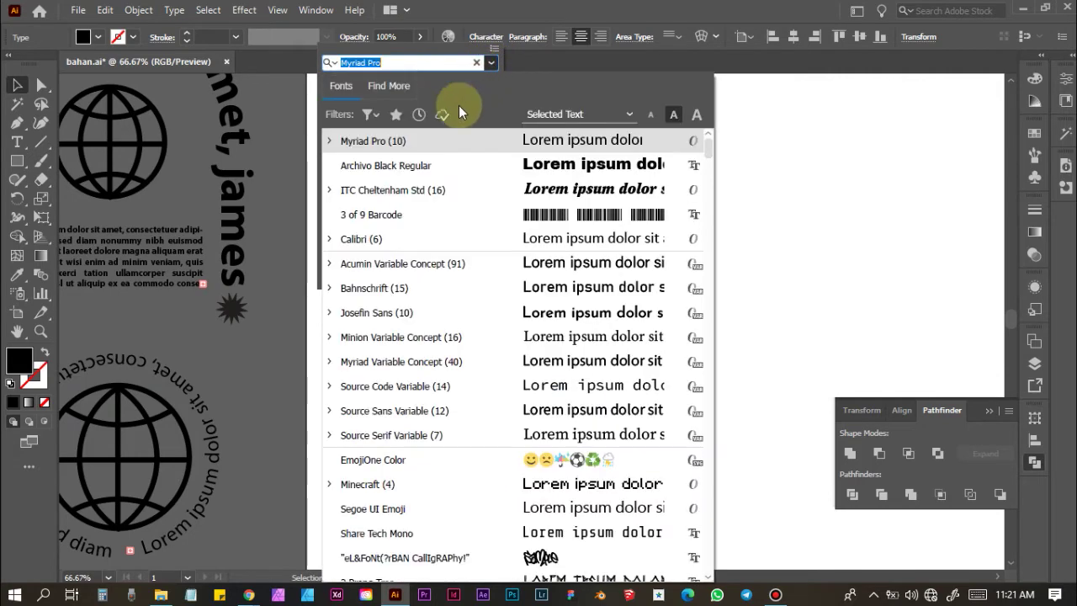
{"action": "left_click", "coordinate": [572, 239]}
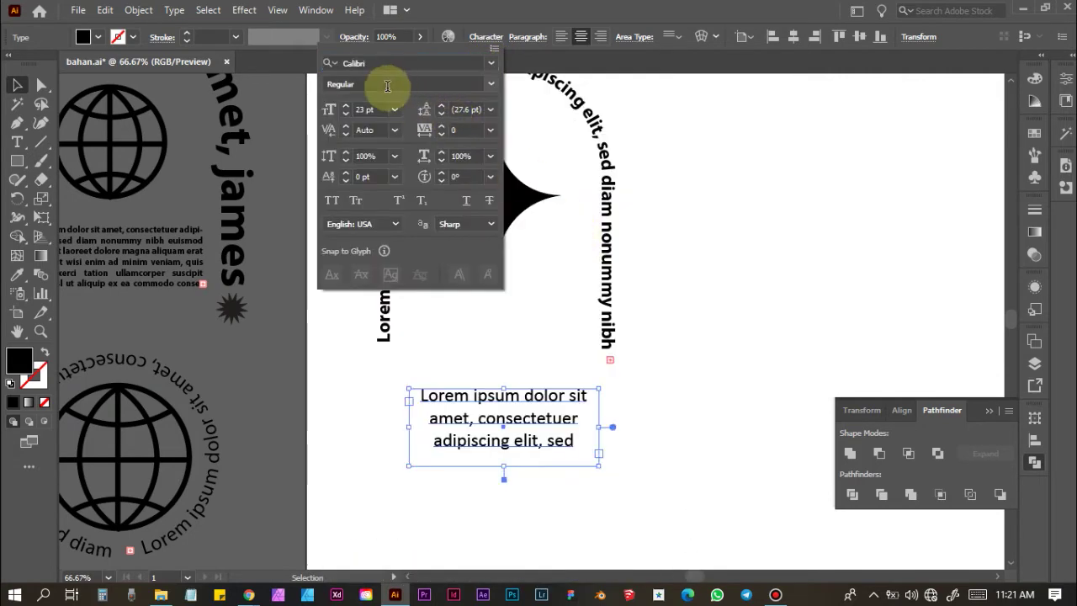
{"action": "left_click", "coordinate": [490, 84]}
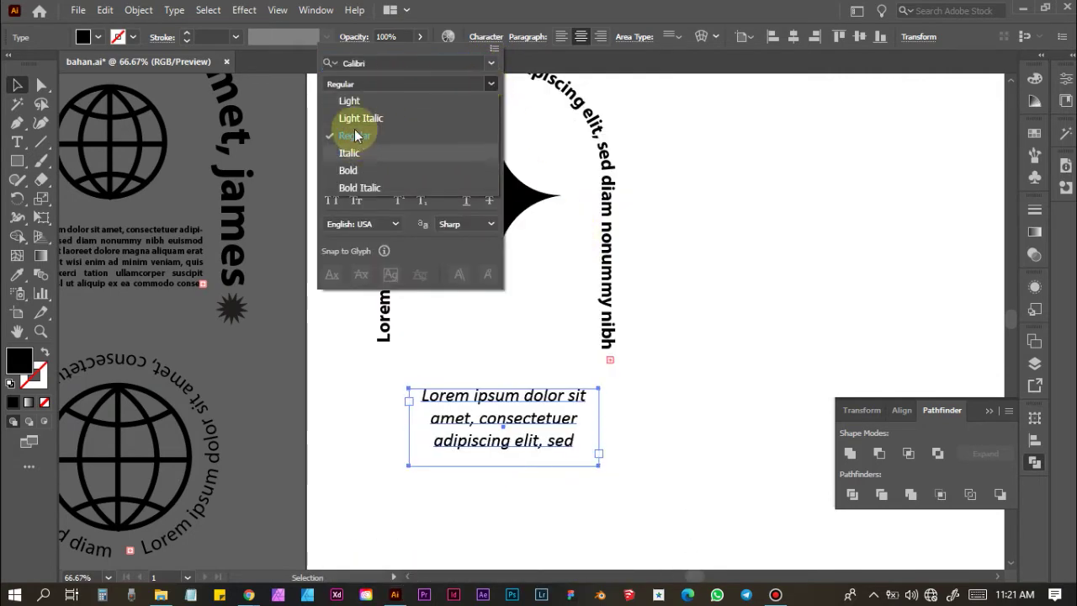
{"action": "left_click", "coordinate": [414, 131]}
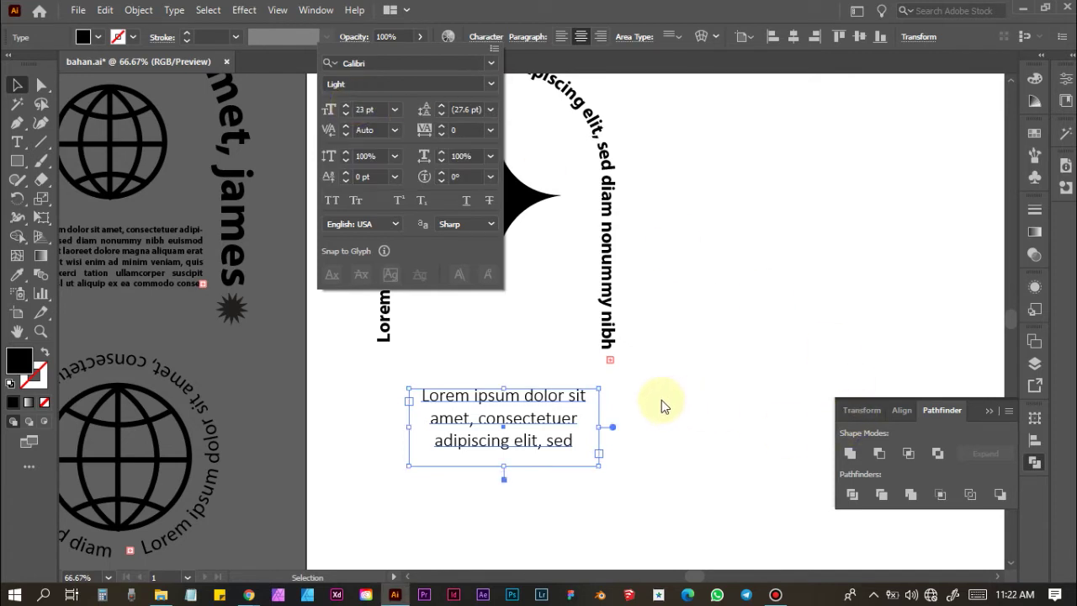
{"action": "key", "text": "Escape"}
{"action": "left_click_drag", "start_coordinate": [517, 445], "coordinate": [514, 344]}
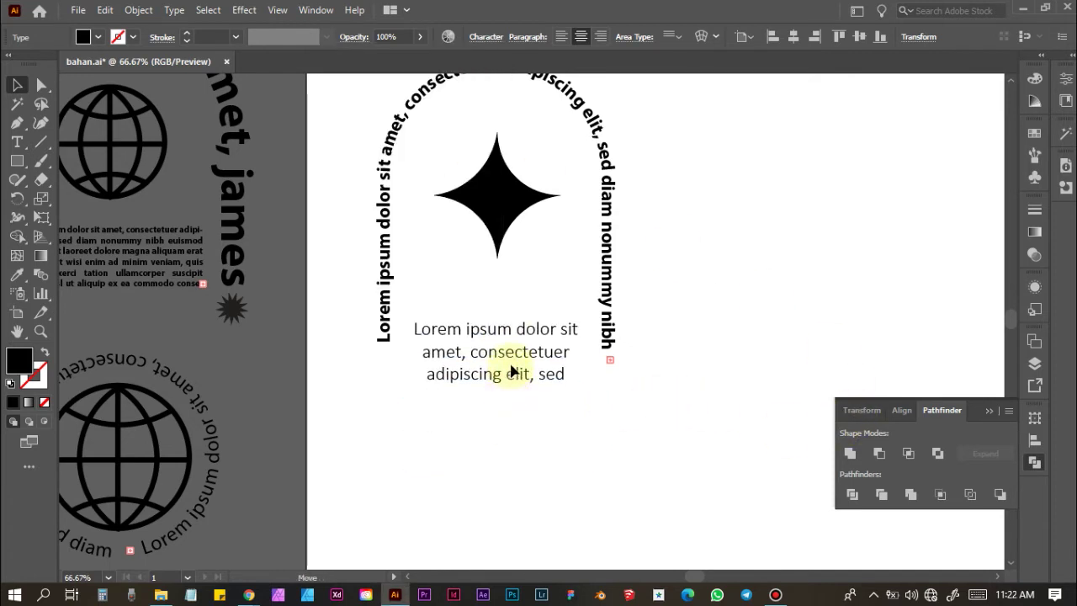
{"action": "left_click", "coordinate": [799, 251]}
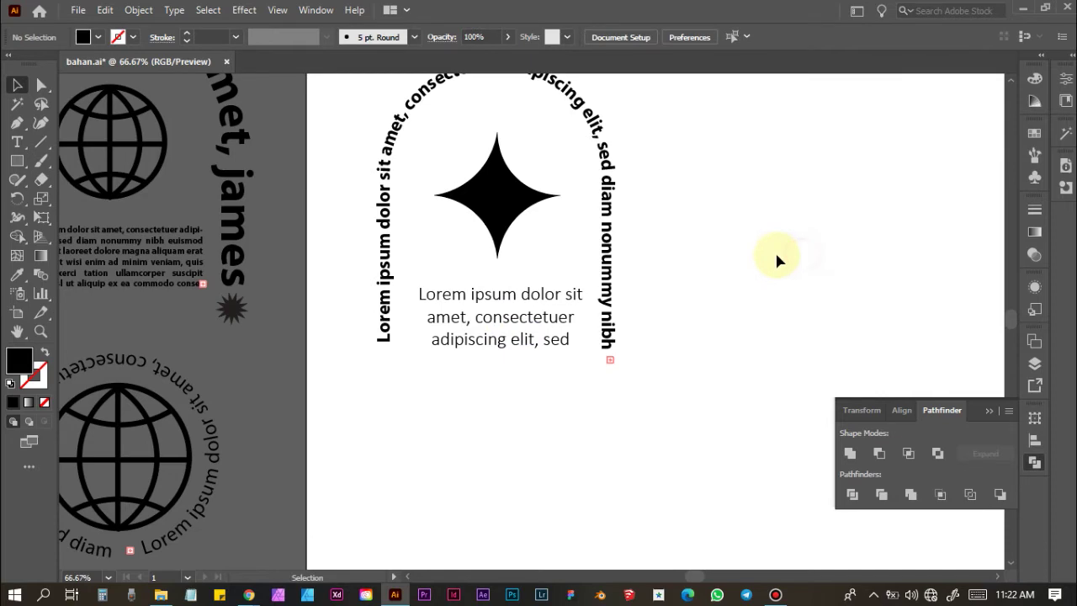
Step: Draw small starbursts near the arch's right and left lower ends with the Star Tool
{"action": "scroll", "coordinate": [774, 250], "scroll_direction": "down", "scroll_amount": 2}
{"action": "scroll", "coordinate": [773, 250], "scroll_direction": "down", "scroll_amount": 1}
{"action": "scroll", "coordinate": [776, 261], "scroll_direction": "right", "scroll_amount": 2}
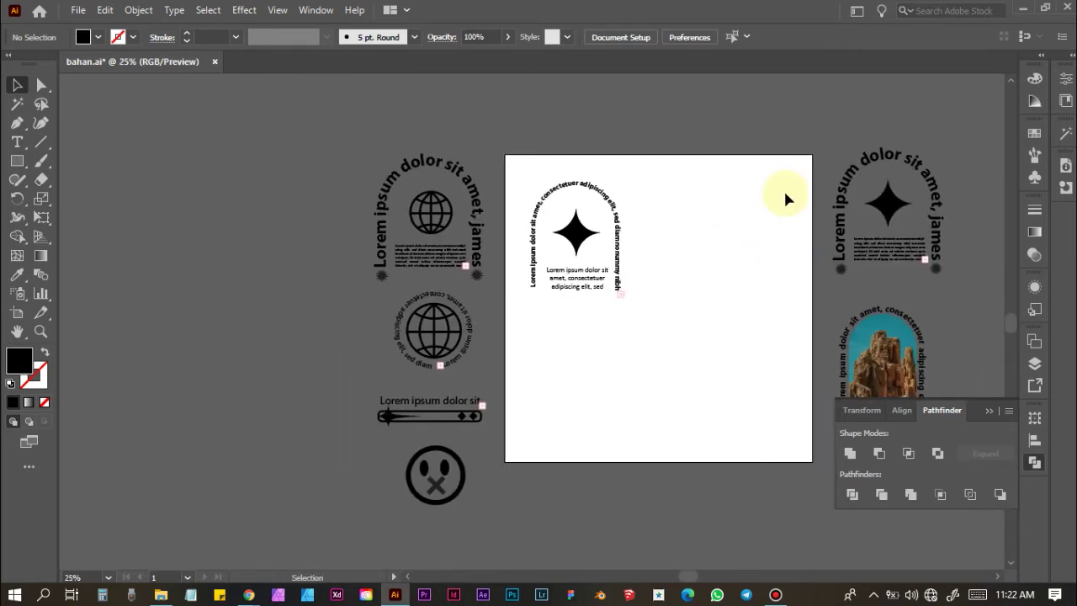
{"action": "scroll", "coordinate": [652, 299], "scroll_direction": "up", "scroll_amount": 1}
{"action": "scroll", "coordinate": [793, 289], "scroll_direction": "up", "scroll_amount": 1}
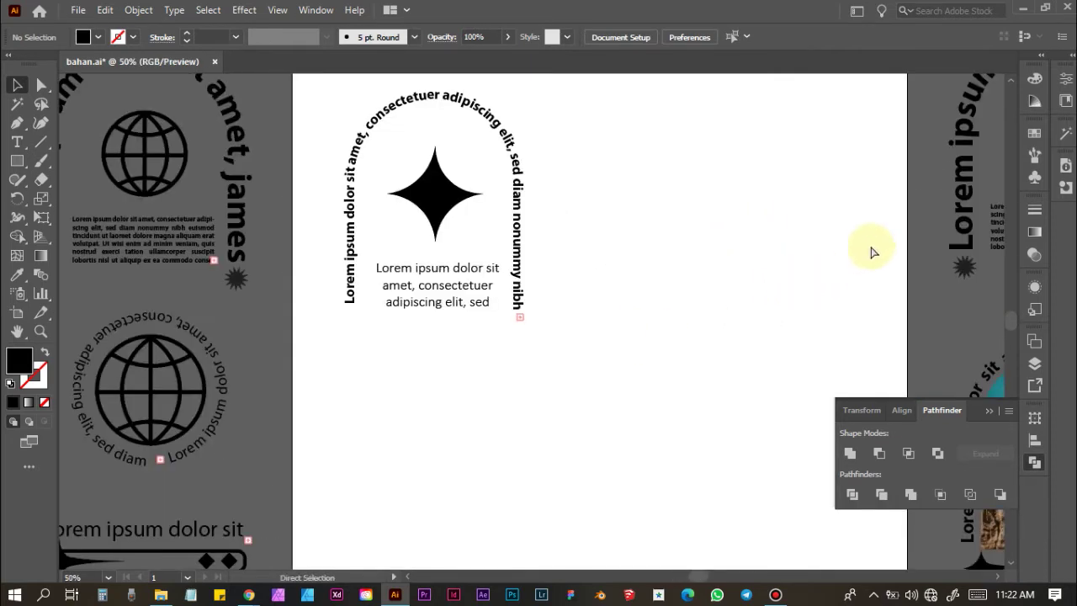
{"action": "scroll", "coordinate": [867, 243], "scroll_direction": "right", "scroll_amount": 4}
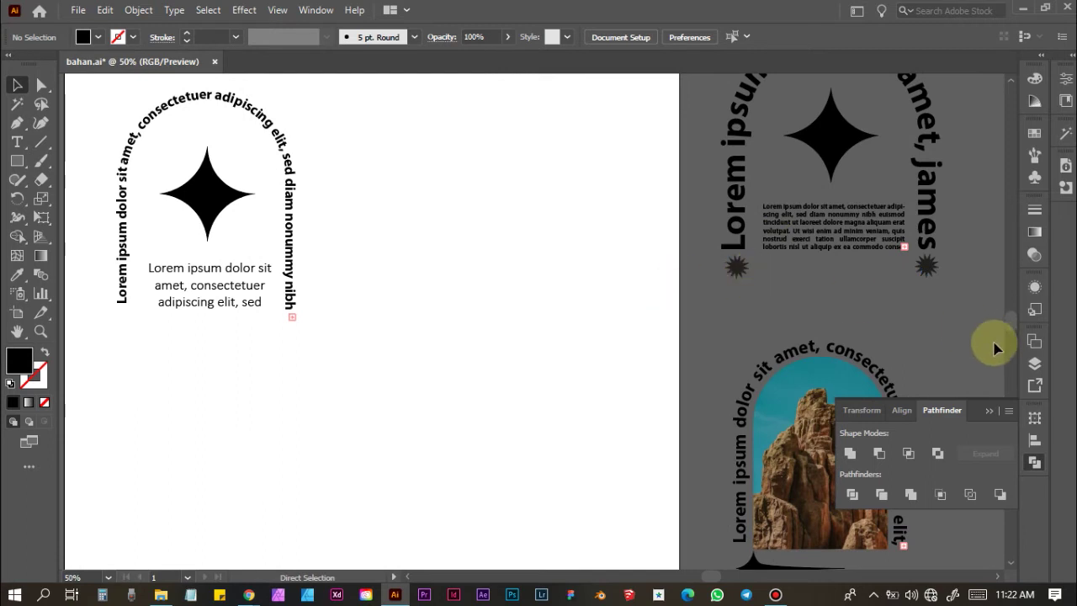
{"action": "scroll", "coordinate": [185, 322], "scroll_direction": "left", "scroll_amount": 2}
{"action": "scroll", "coordinate": [185, 323], "scroll_direction": "left", "scroll_amount": 2}
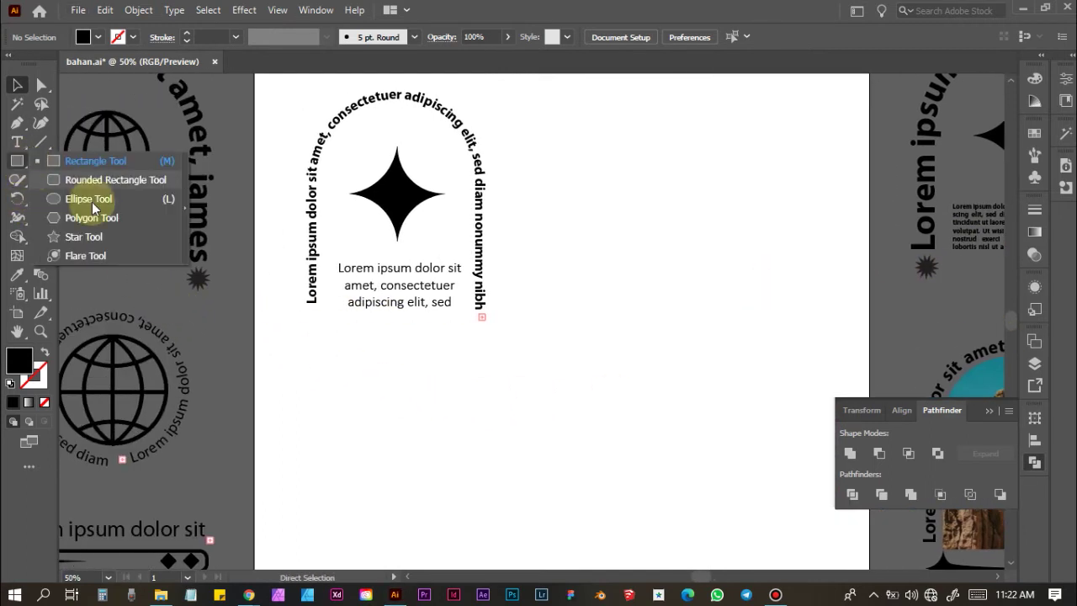
{"action": "left_click_drag", "start_coordinate": [16, 160], "coordinate": [84, 233]}
{"action": "scroll", "coordinate": [465, 349], "scroll_direction": "up", "scroll_amount": 2}
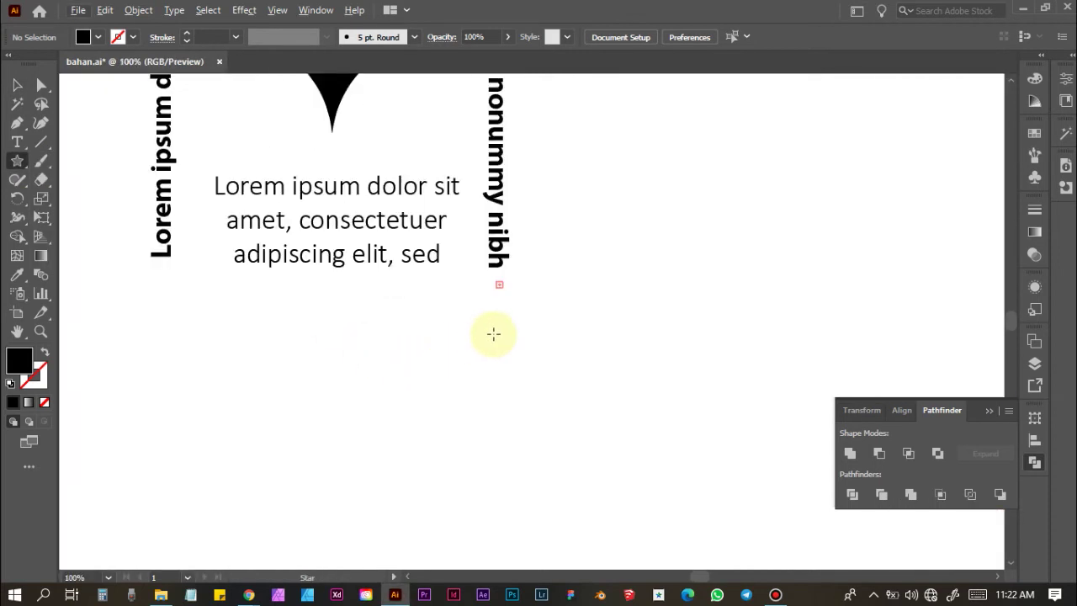
{"action": "left_click_drag", "start_coordinate": [494, 334], "coordinate": [515, 355]}
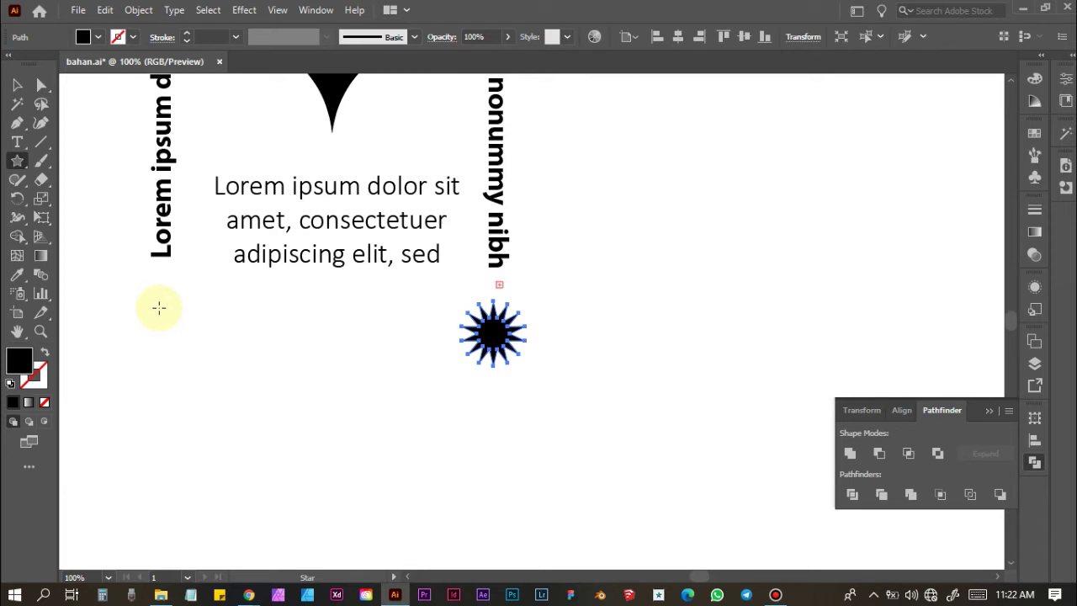
{"action": "left_click_drag", "start_coordinate": [152, 308], "coordinate": [163, 322]}
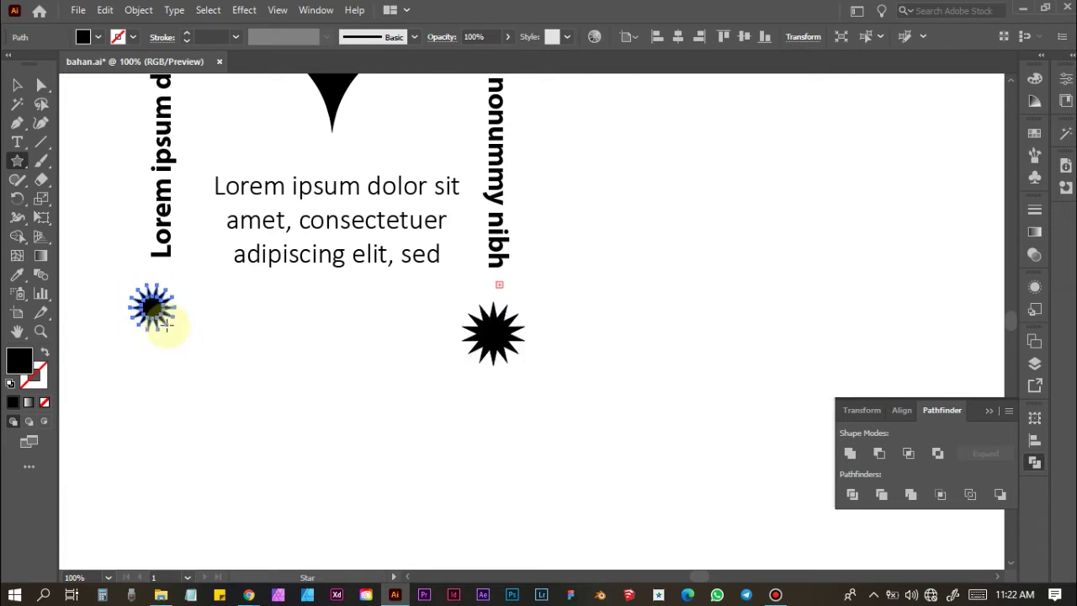
Step: Replace the right starburst with a copy of the left one placed at the arch's right end
{"action": "left_click", "coordinate": [13, 88]}
{"action": "left_click_drag", "start_coordinate": [495, 347], "coordinate": [496, 326]}
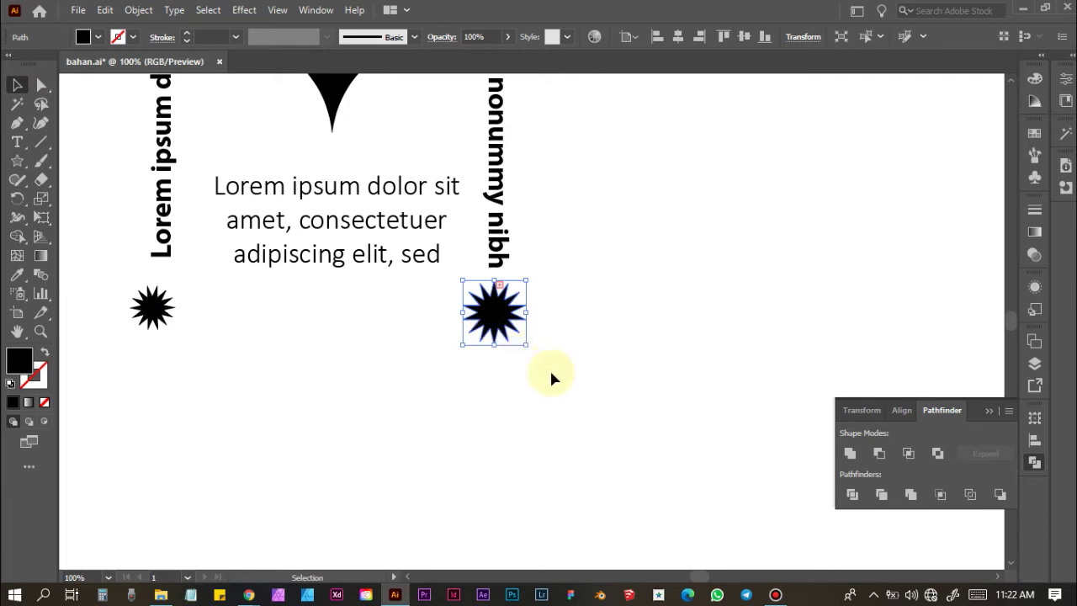
{"action": "key", "text": "Delete"}
{"action": "left_click_drag", "start_coordinate": [156, 313], "coordinate": [497, 311]}
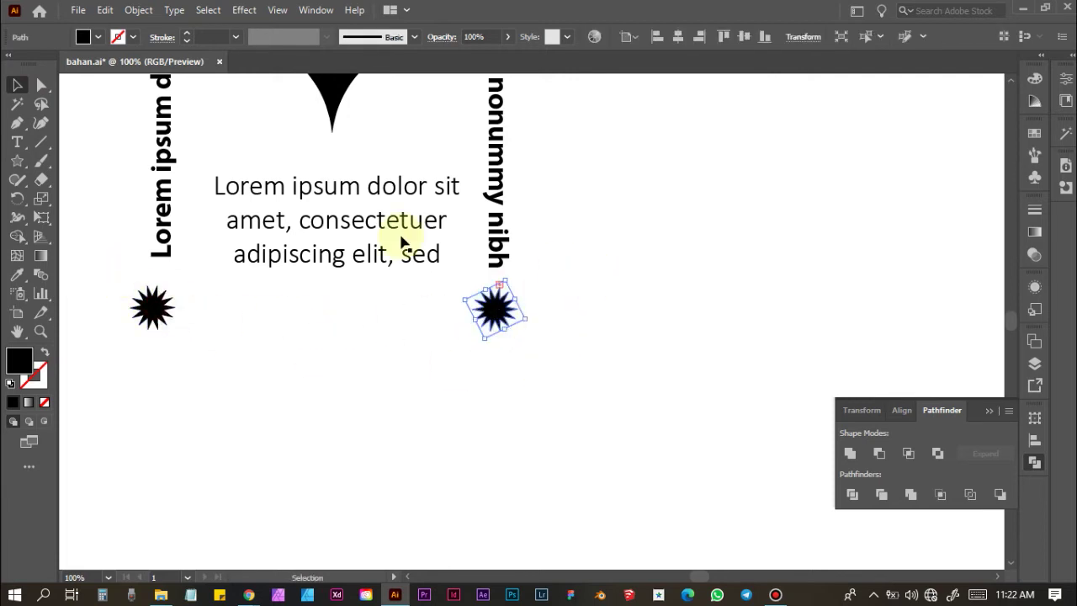
{"action": "left_click", "coordinate": [626, 283]}
{"action": "scroll", "coordinate": [625, 283], "scroll_direction": "down", "scroll_amount": 2}
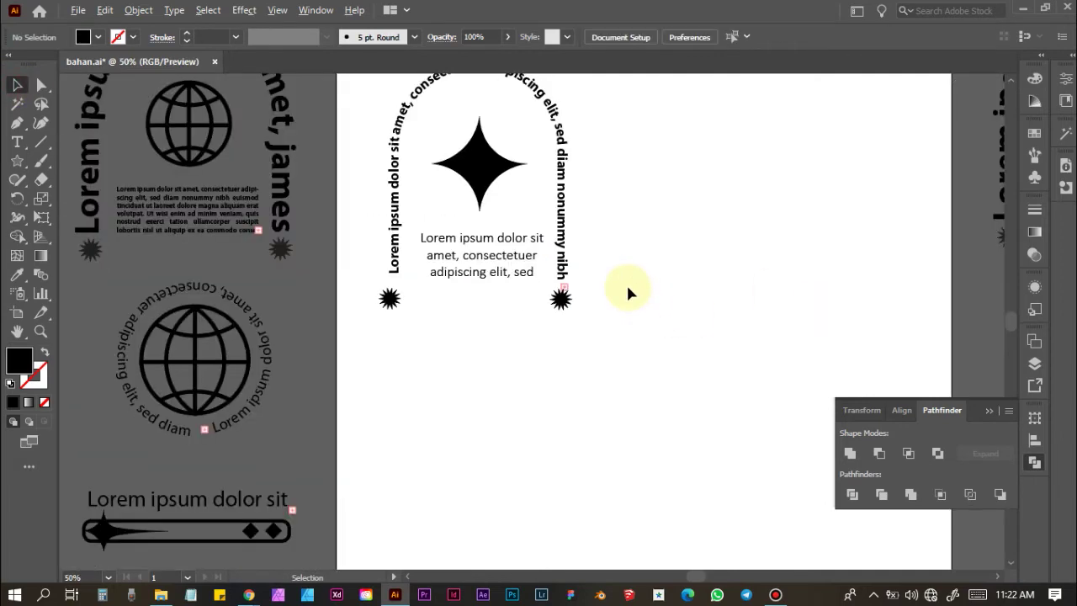
{"action": "scroll", "coordinate": [626, 283], "scroll_direction": "down", "scroll_amount": 2}
{"action": "scroll", "coordinate": [631, 286], "scroll_direction": "right", "scroll_amount": 3}
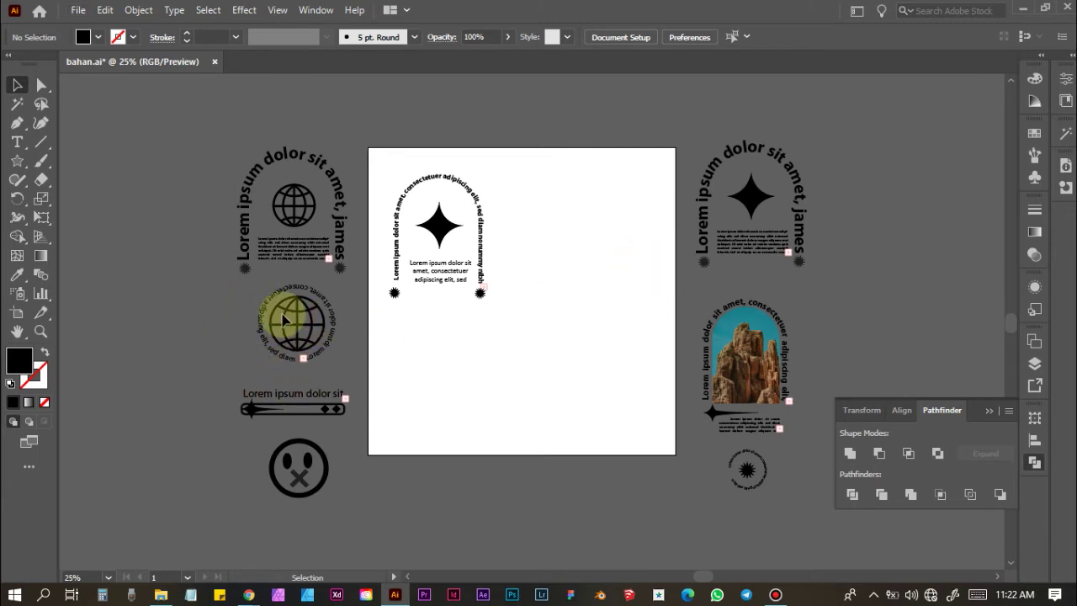
{"action": "scroll", "coordinate": [551, 239], "scroll_direction": "up", "scroll_amount": 1}
{"action": "scroll", "coordinate": [552, 240], "scroll_direction": "up", "scroll_amount": 1}
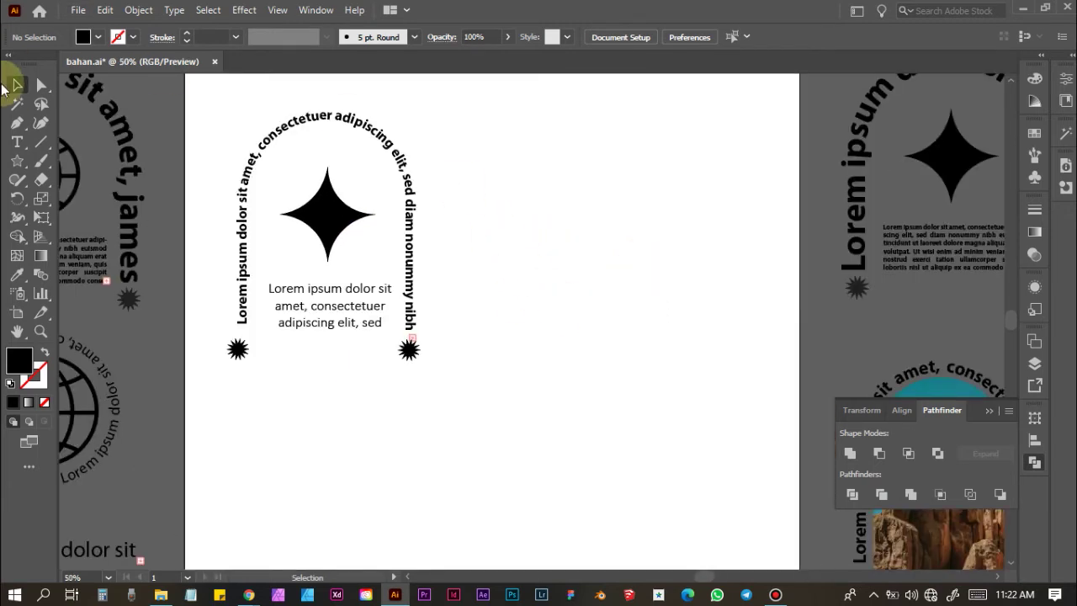
Step: Draw a black filled circle to the right of the arch with the Ellipse Tool
{"action": "left_click", "coordinate": [14, 163]}
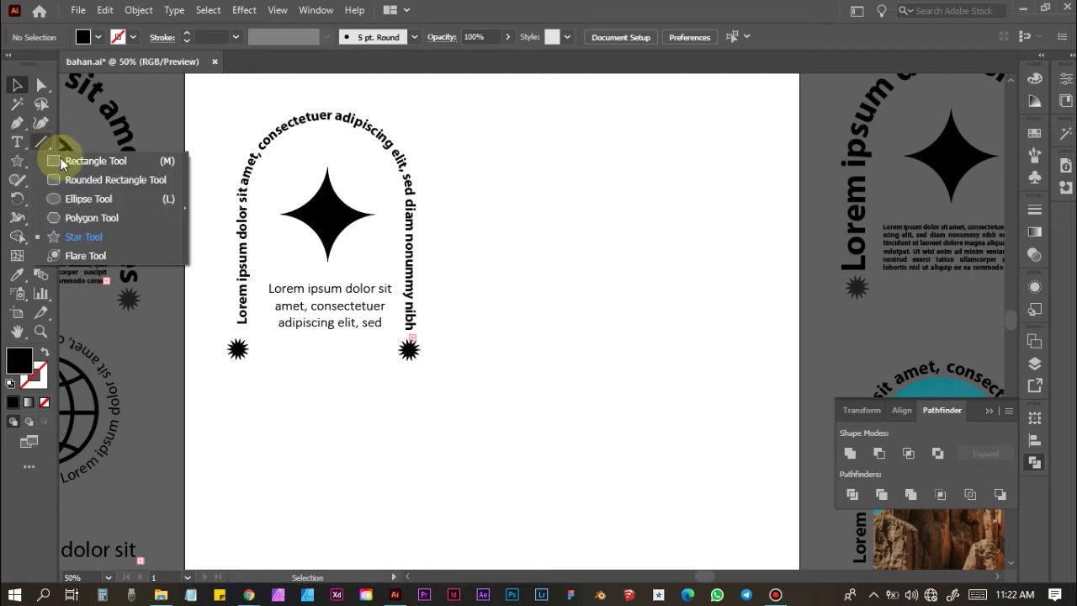
{"action": "left_click", "coordinate": [101, 198]}
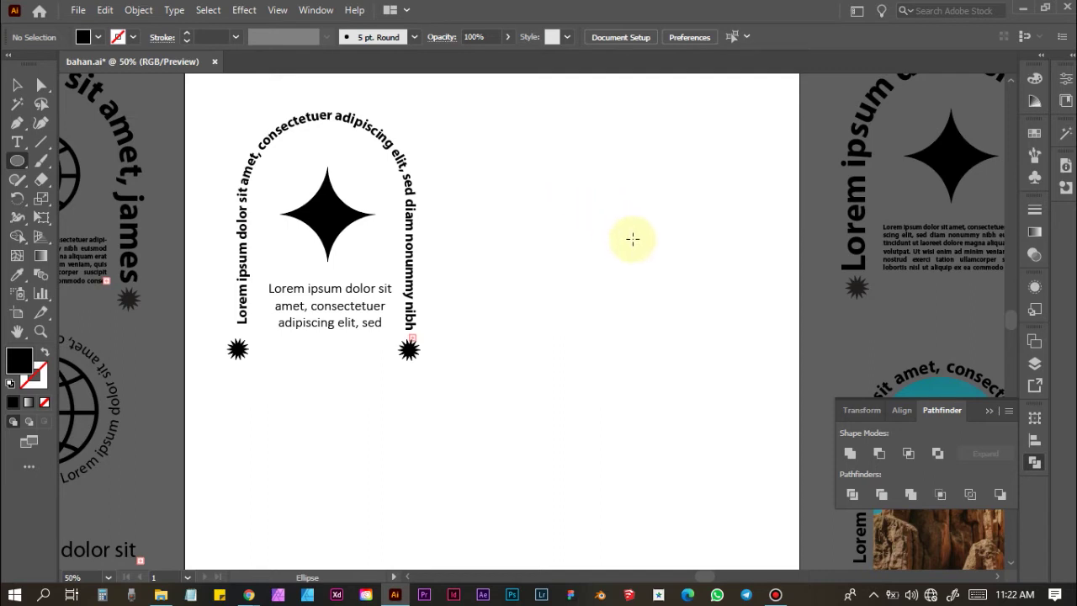
{"action": "left_click_drag", "start_coordinate": [576, 200], "coordinate": [664, 287]}
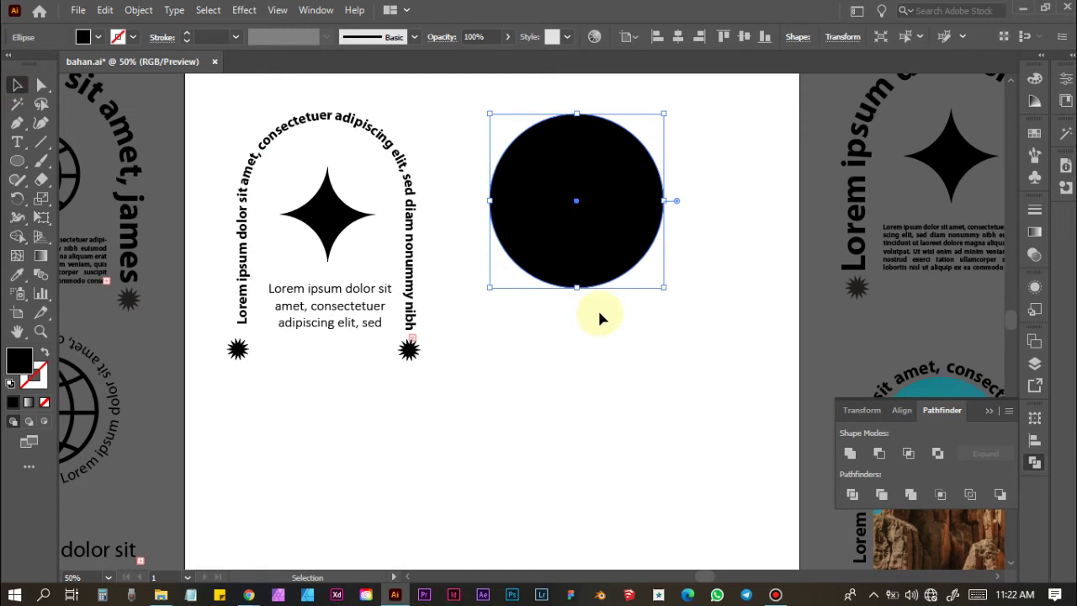
Step: Duplicate it into two lower circles, make them unfilled outlines, and overlap them
{"action": "mouse_move", "coordinate": [629, 256]}
{"action": "left_mouse_down"}
{"action": "mouse_move", "coordinate": [725, 427]}
{"action": "mouse_move", "coordinate": [556, 416]}
{"action": "left_mouse_up"}
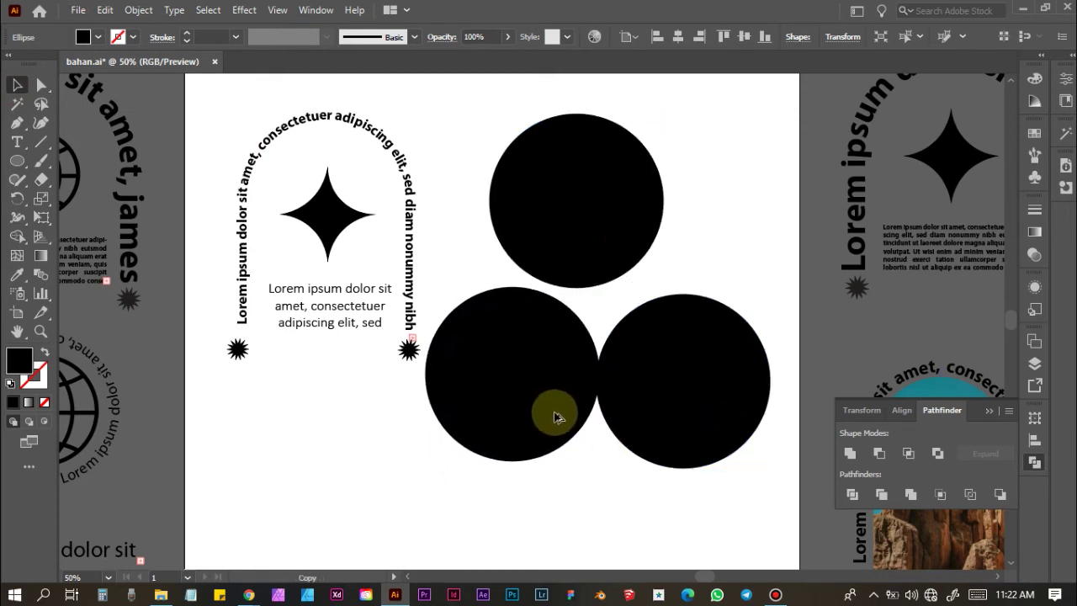
{"action": "left_click", "coordinate": [705, 362], "text": "shift"}
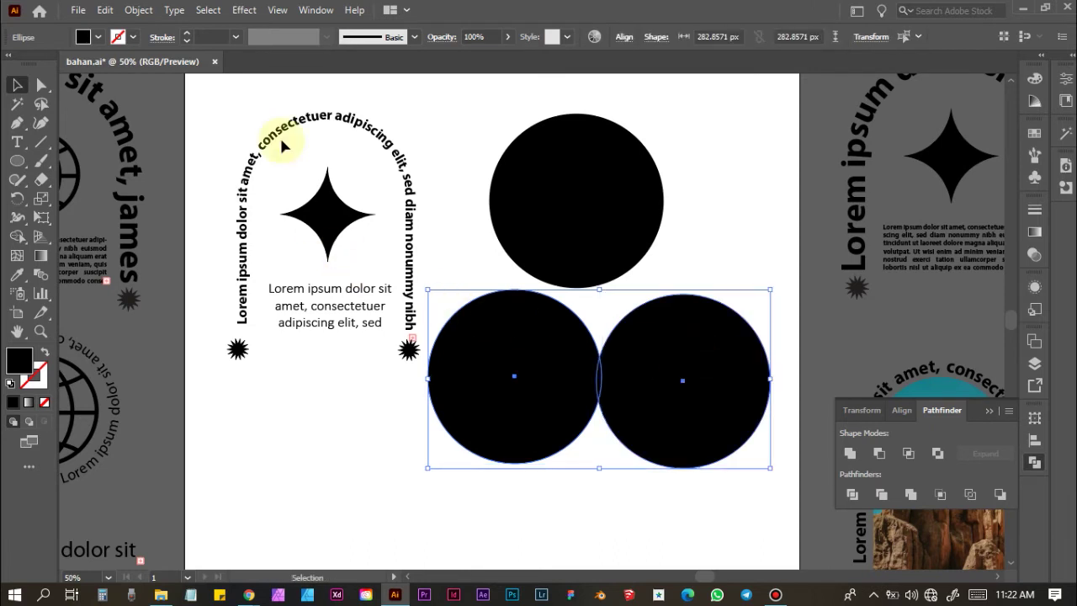
{"action": "key", "text": "shift+x"}
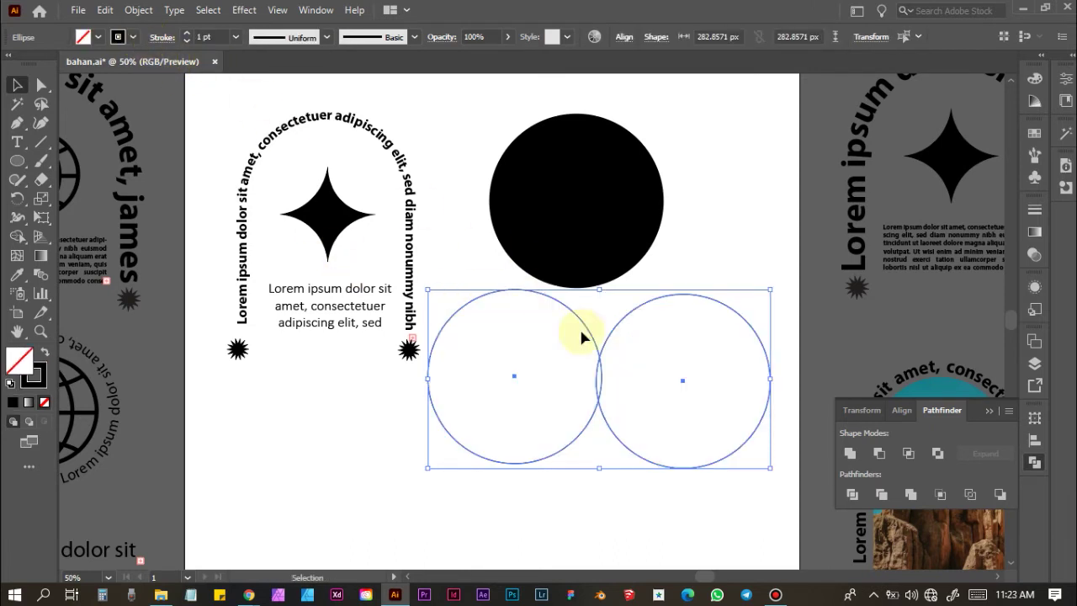
{"action": "left_click", "coordinate": [761, 222]}
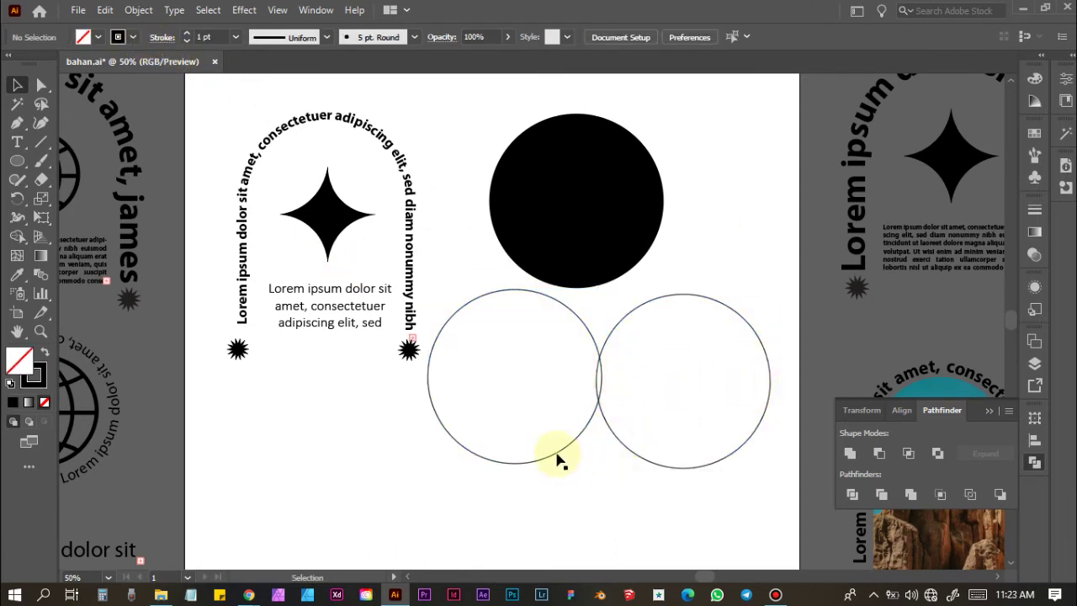
{"action": "left_click_drag", "start_coordinate": [555, 458], "coordinate": [626, 456]}
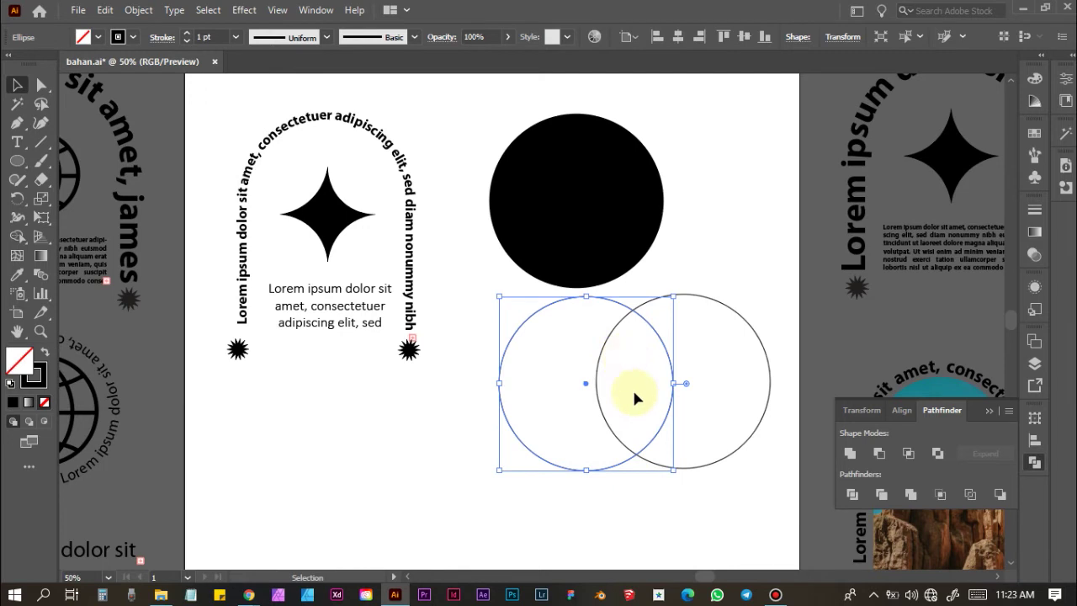
{"action": "left_click", "coordinate": [745, 227]}
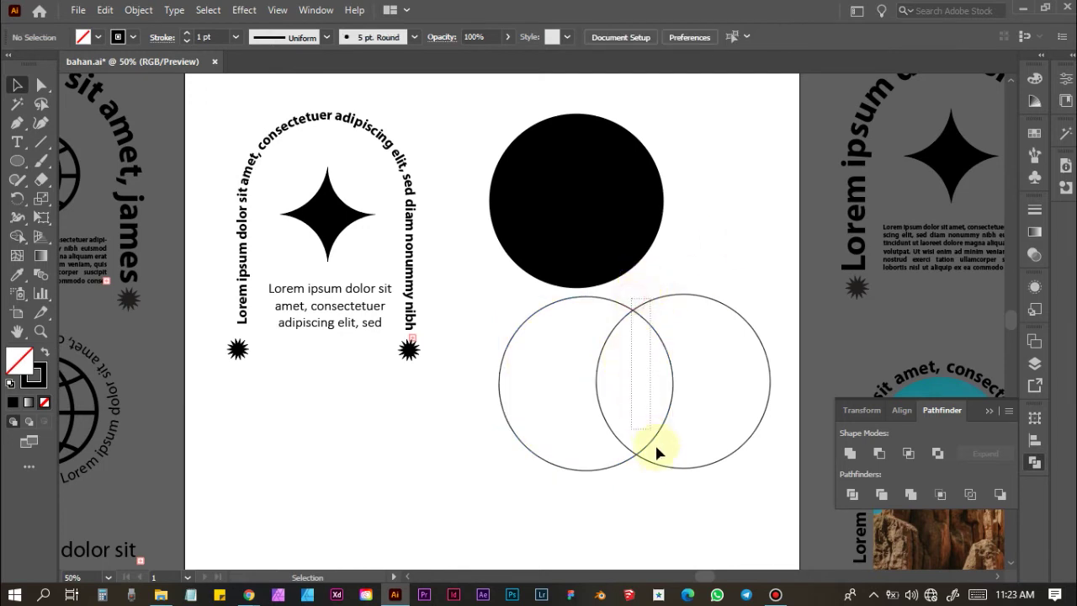
{"action": "left_click_drag", "start_coordinate": [635, 305], "coordinate": [673, 476]}
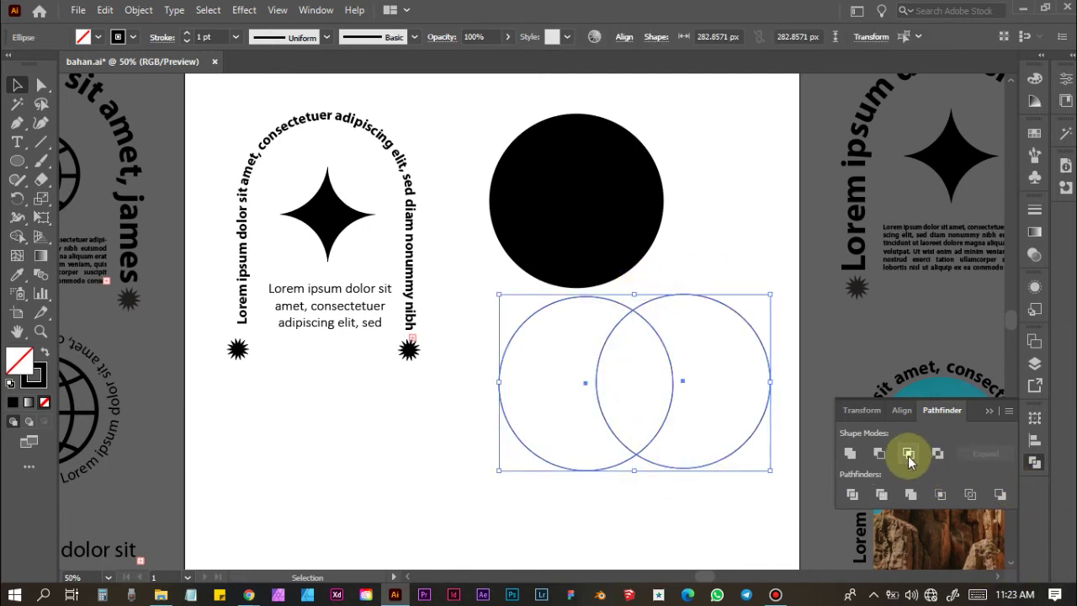
Step: Intersect the two overlapping outline circles into a lens shape, then select the black circle
{"action": "left_click", "coordinate": [1035, 462]}
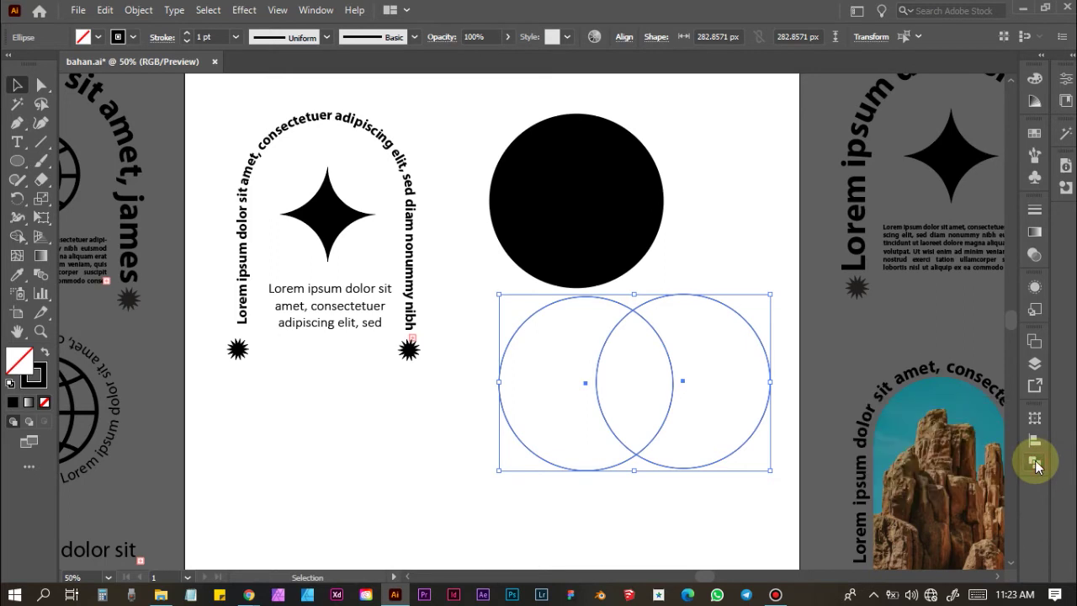
{"action": "left_click", "coordinate": [1035, 461]}
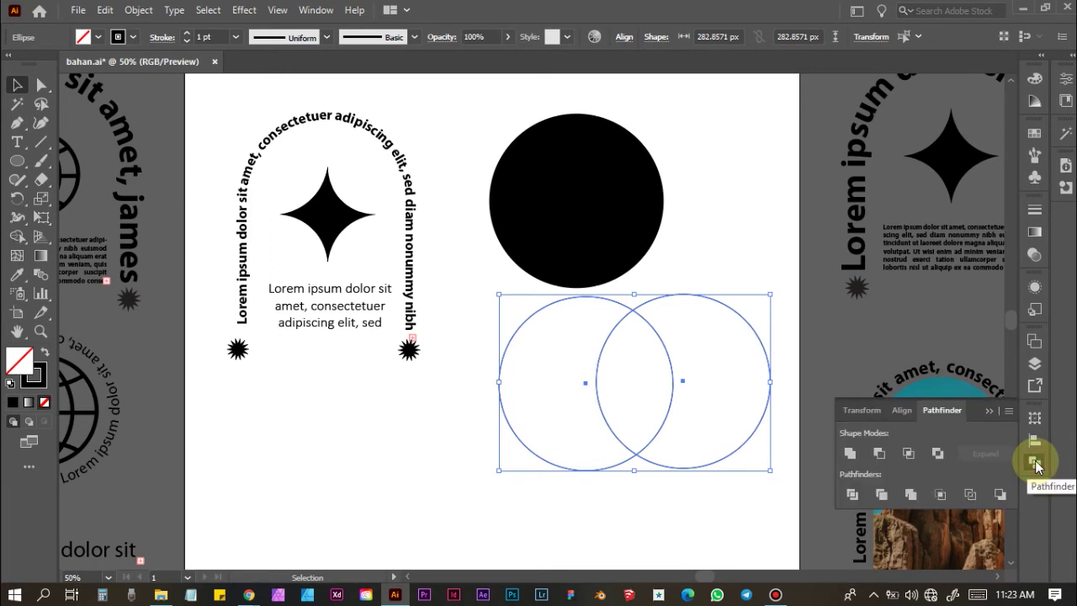
{"action": "left_click", "coordinate": [328, 10]}
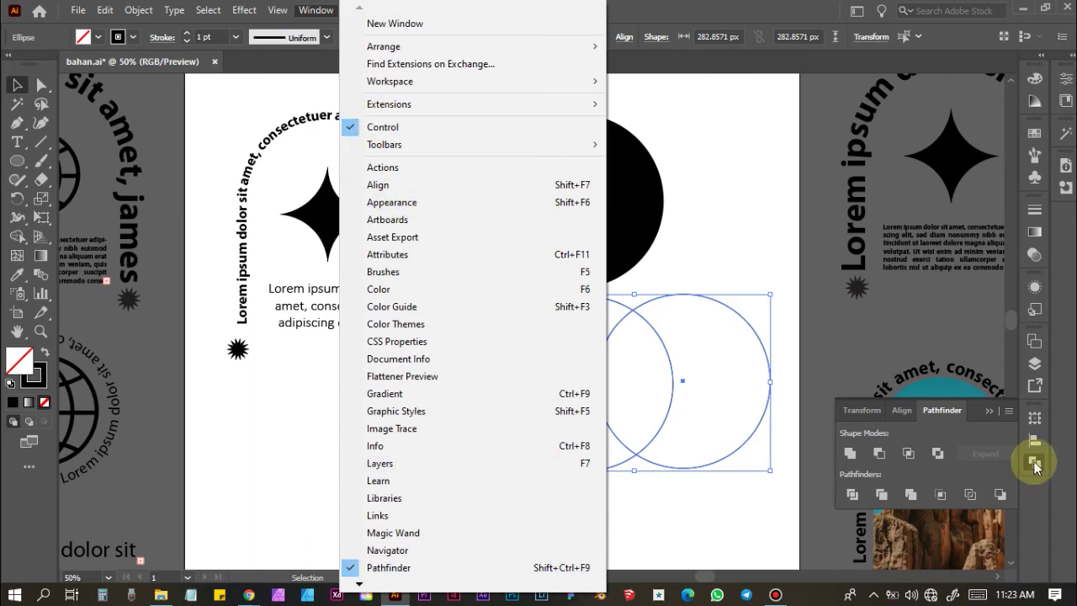
{"action": "left_click", "coordinate": [1034, 462]}
{"action": "left_click", "coordinate": [1035, 462]}
{"action": "left_click", "coordinate": [1034, 461]}
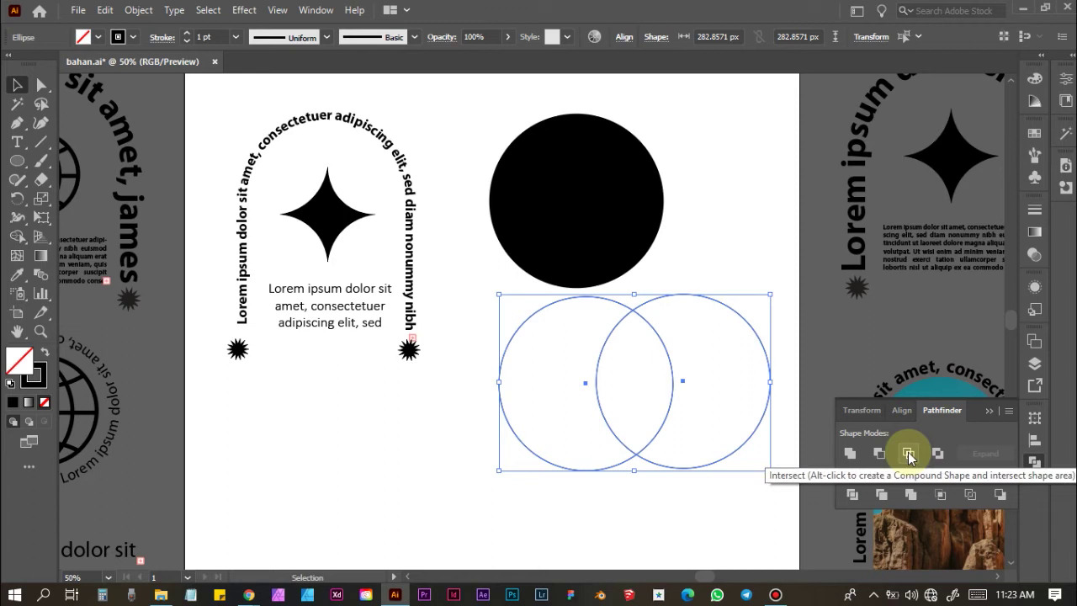
{"action": "left_click", "coordinate": [907, 451]}
{"action": "left_click", "coordinate": [720, 258]}
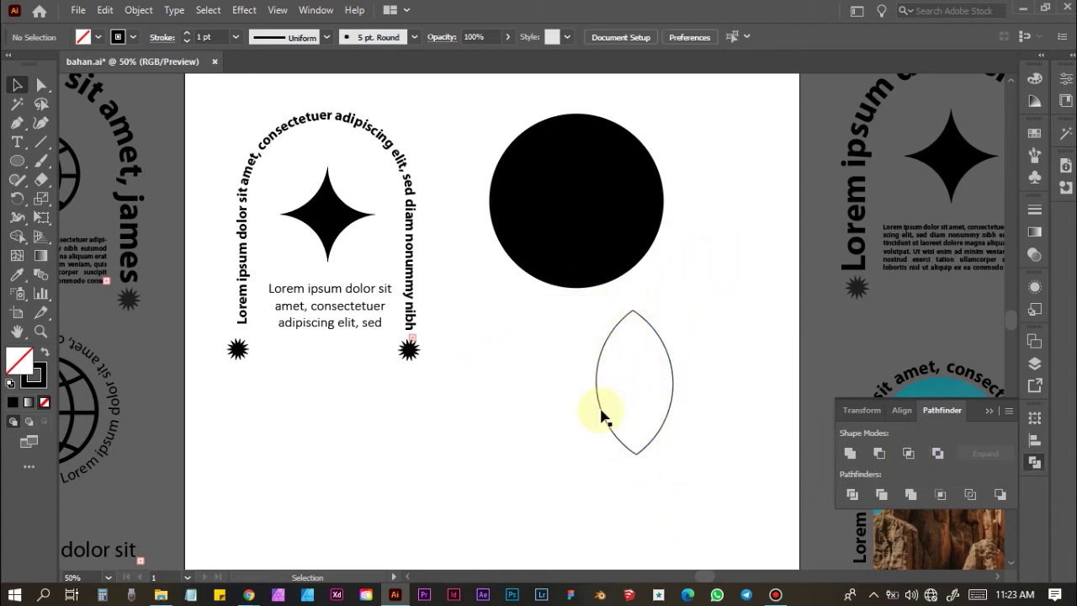
{"action": "left_click", "coordinate": [573, 189]}
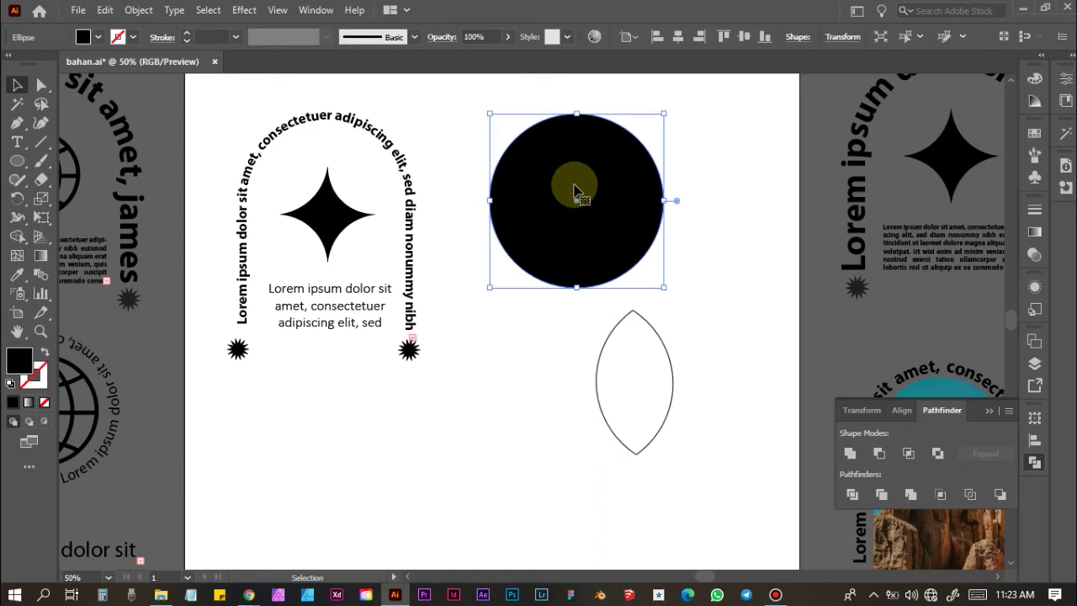
Step: Make the black circle an outline and fit the lens inside it at full height
{"action": "key", "text": "shift+x"}
{"action": "left_click", "coordinate": [697, 329]}
{"action": "left_click_drag", "start_coordinate": [665, 351], "coordinate": [610, 172]}
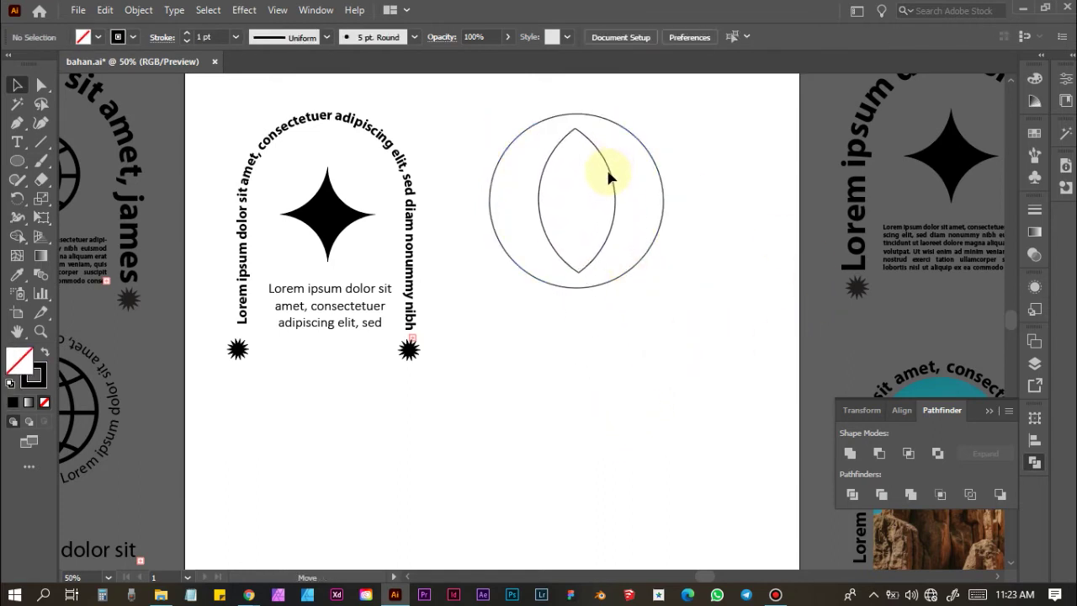
{"action": "left_click_drag", "start_coordinate": [610, 173], "coordinate": [605, 168]}
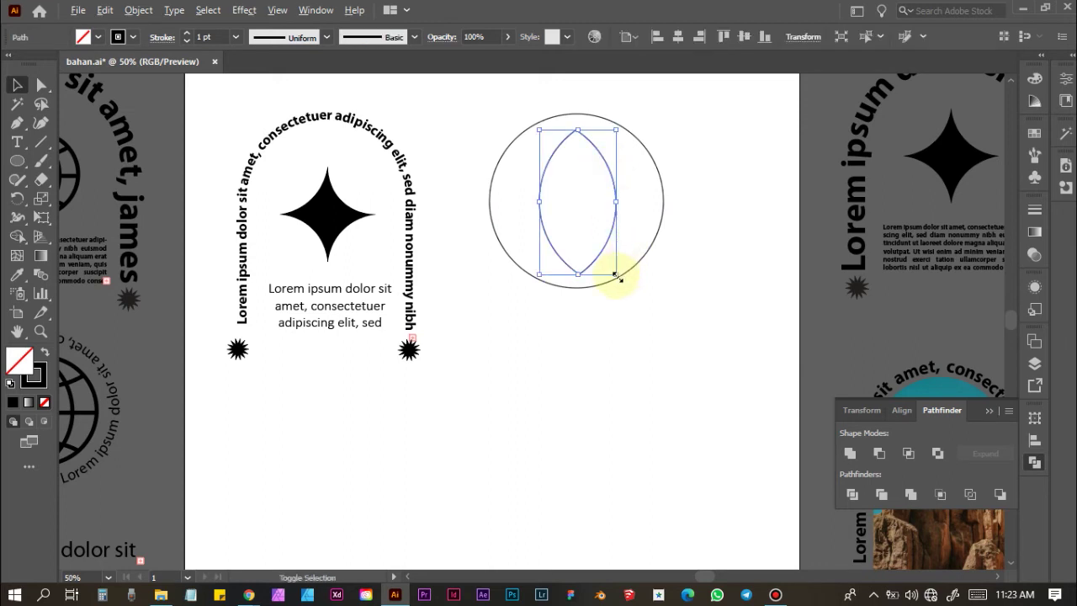
{"action": "left_click_drag", "start_coordinate": [615, 275], "coordinate": [625, 291]}
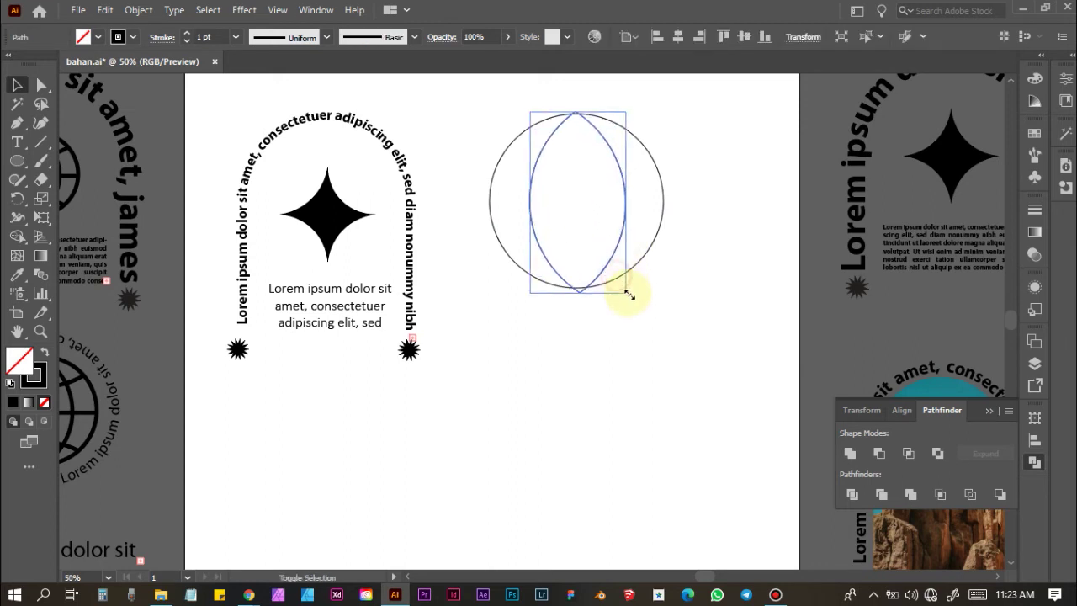
{"action": "left_click", "coordinate": [723, 181]}
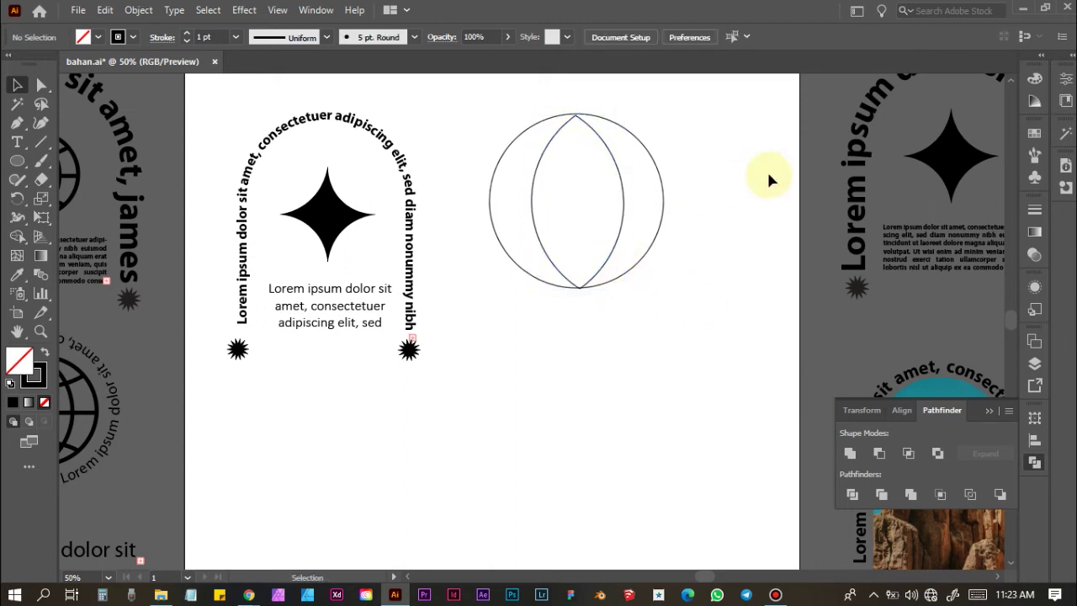
Step: Draw upper and middle horizontal lines across the circle with the Pen tool
{"action": "left_click", "coordinate": [17, 124]}
{"action": "scroll", "coordinate": [510, 149], "scroll_direction": "up", "scroll_amount": 1}
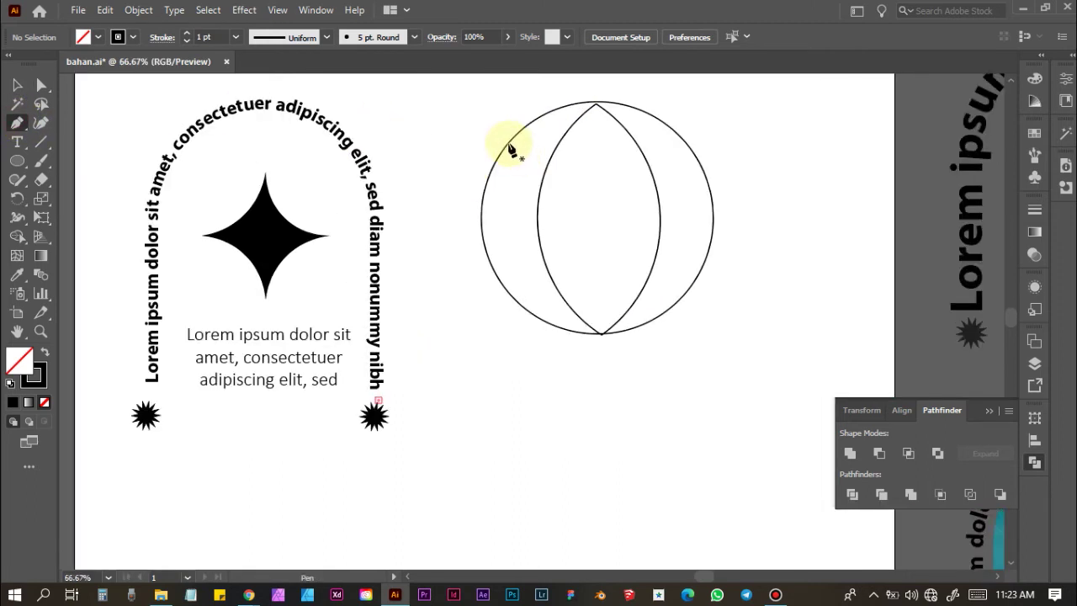
{"action": "left_click", "coordinate": [508, 141]}
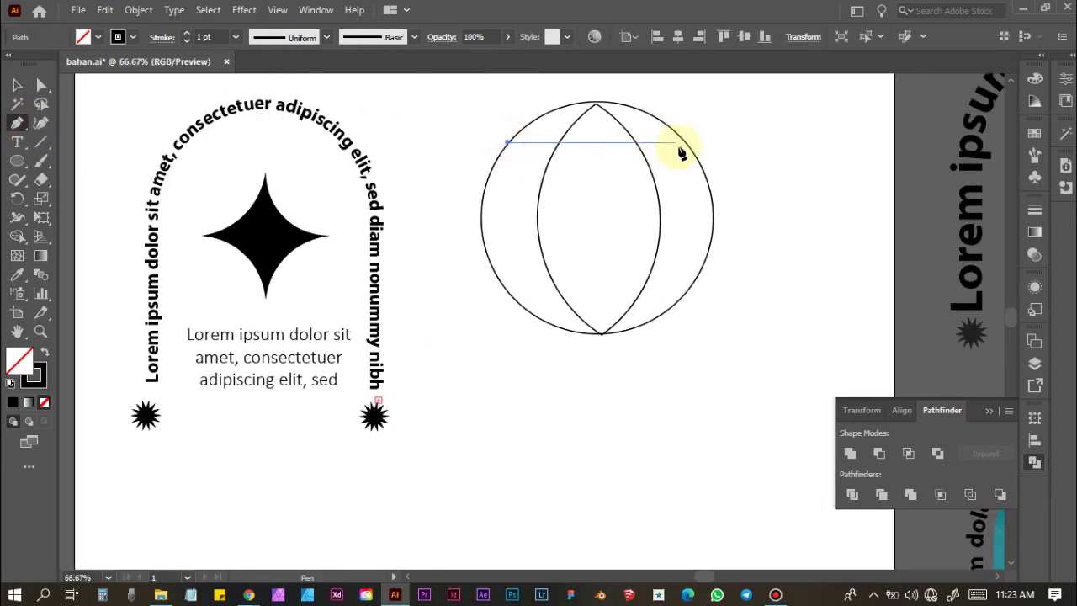
{"action": "left_click", "coordinate": [686, 148]}
{"action": "left_click", "coordinate": [17, 84]}
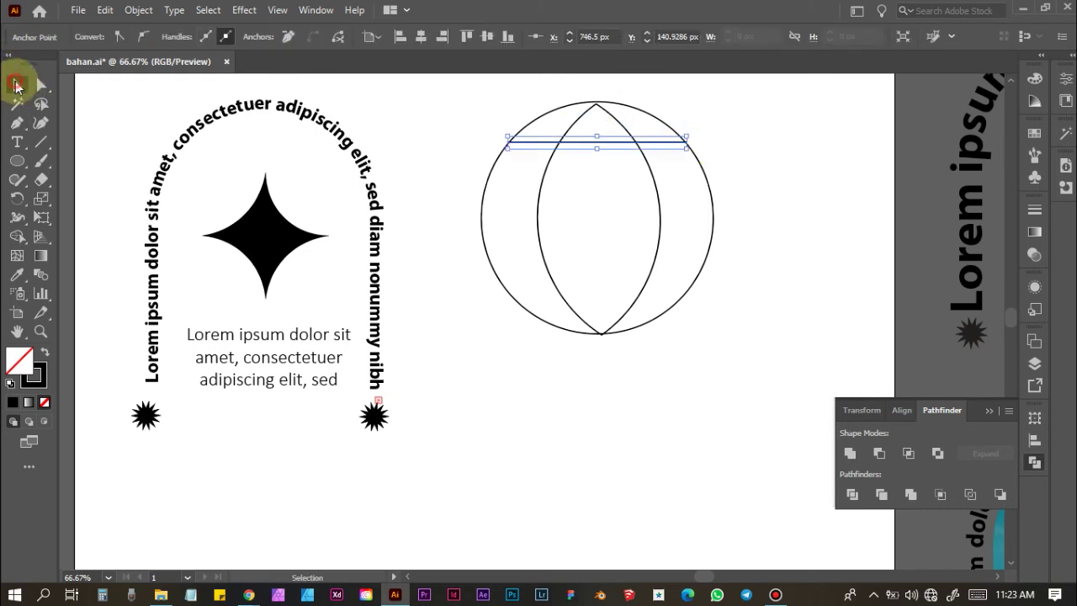
{"action": "left_click", "coordinate": [795, 163]}
{"action": "left_click", "coordinate": [17, 122]}
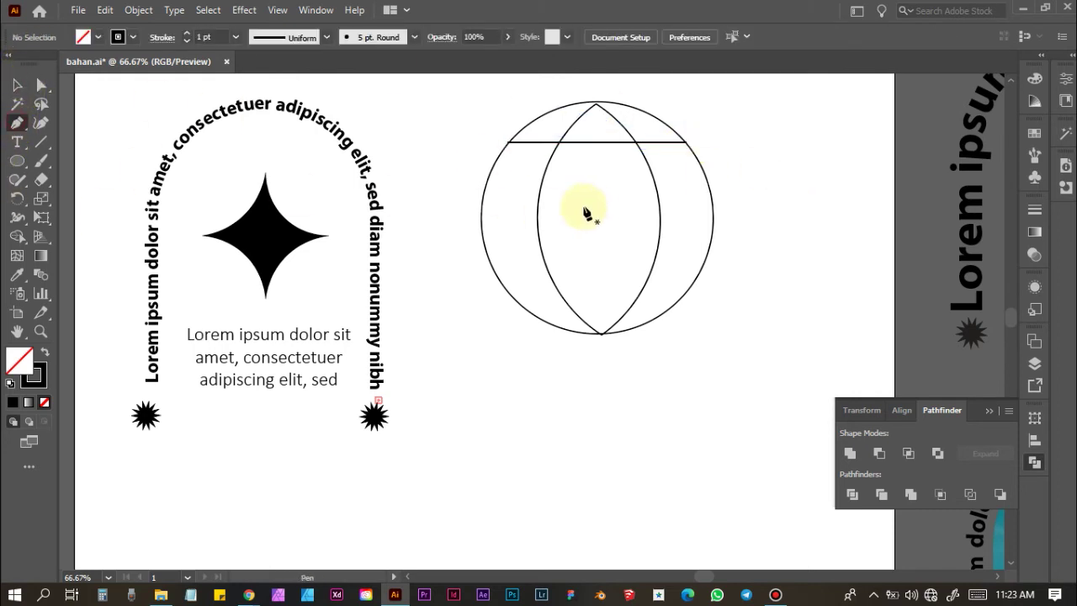
{"action": "left_click", "coordinate": [481, 218]}
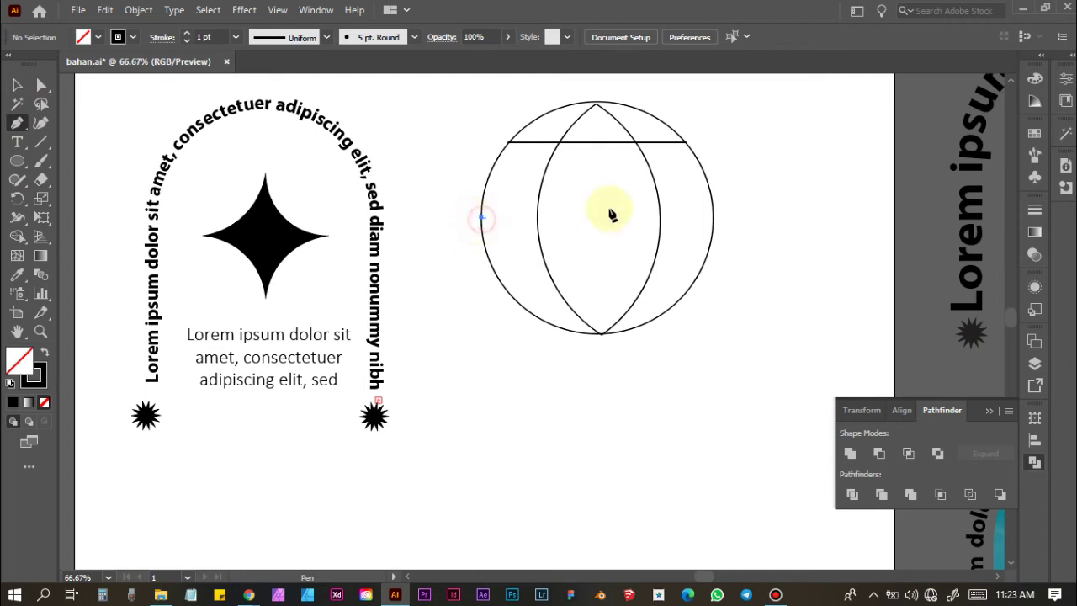
{"action": "left_click", "coordinate": [711, 219]}
{"action": "left_click", "coordinate": [17, 85]}
{"action": "left_click", "coordinate": [40, 124]}
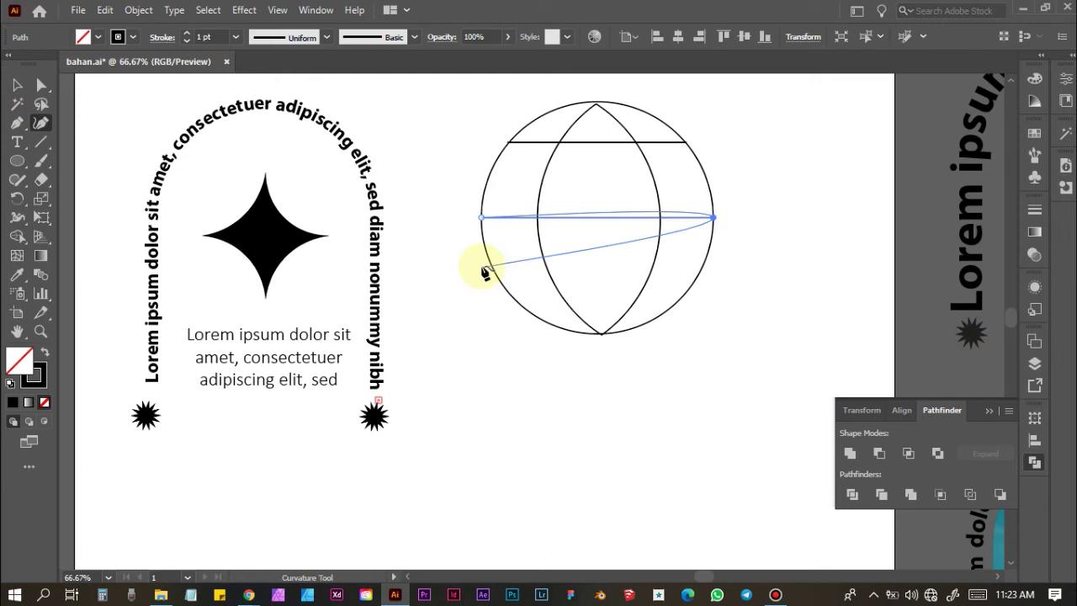
{"action": "left_click", "coordinate": [18, 87]}
{"action": "left_click", "coordinate": [449, 281]}
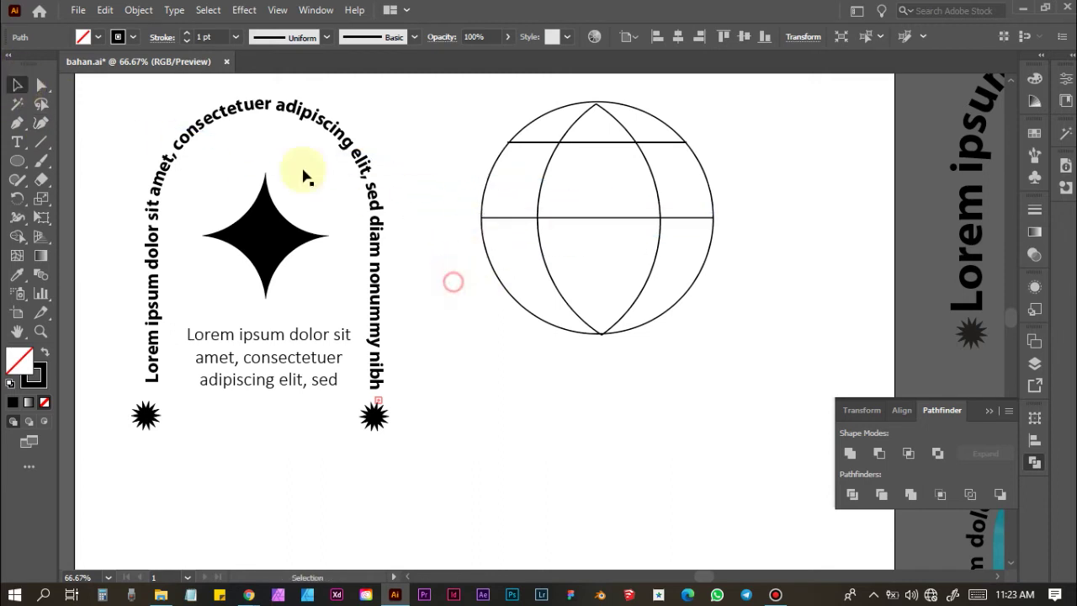
Step: Draw a third horizontal line across the circle's lower part and select it
{"action": "left_click", "coordinate": [21, 124]}
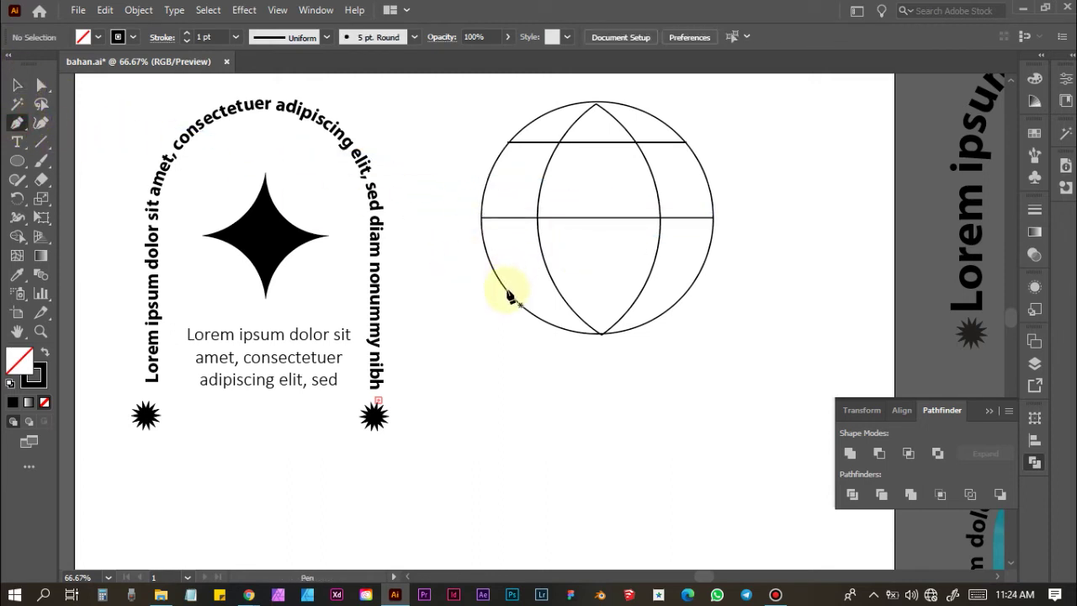
{"action": "left_click", "coordinate": [504, 288]}
{"action": "left_click", "coordinate": [688, 288]}
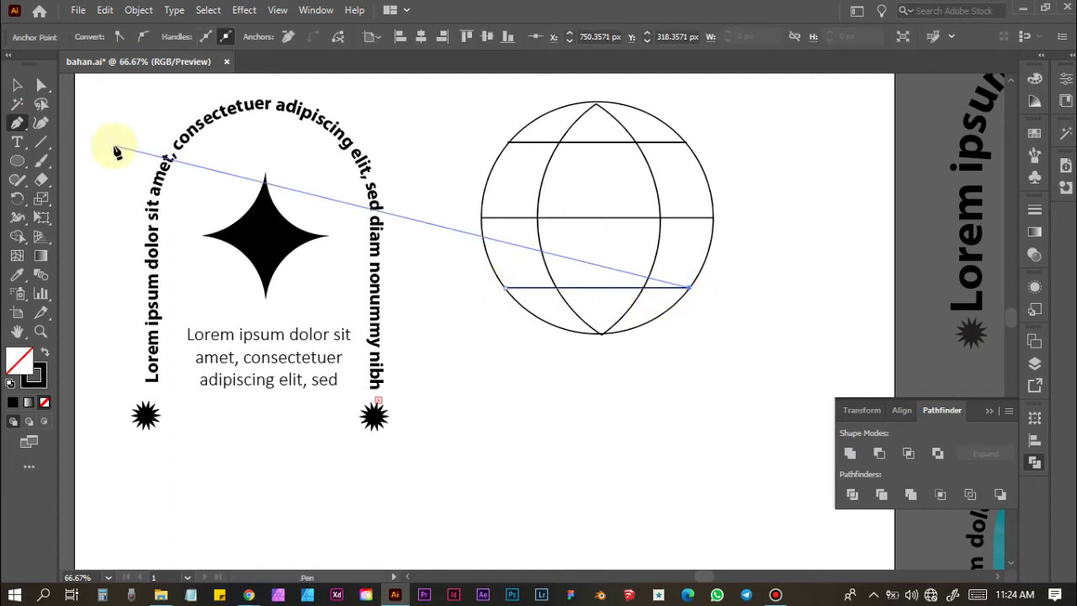
{"action": "left_click", "coordinate": [15, 85]}
{"action": "left_click", "coordinate": [773, 234]}
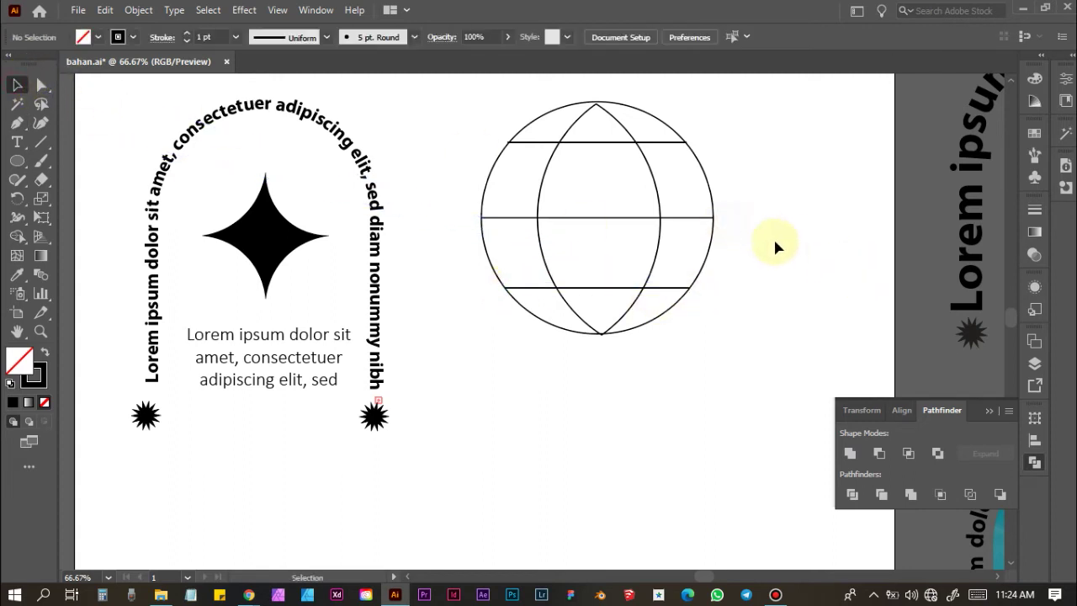
{"action": "scroll", "coordinate": [616, 312], "scroll_direction": "up", "scroll_amount": 1}
{"action": "scroll", "coordinate": [616, 312], "scroll_direction": "down", "scroll_amount": 5}
{"action": "scroll", "coordinate": [617, 312], "scroll_direction": "down", "scroll_amount": 1}
{"action": "scroll", "coordinate": [616, 312], "scroll_direction": "up", "scroll_amount": 1}
{"action": "scroll", "coordinate": [613, 309], "scroll_direction": "up", "scroll_amount": 3}
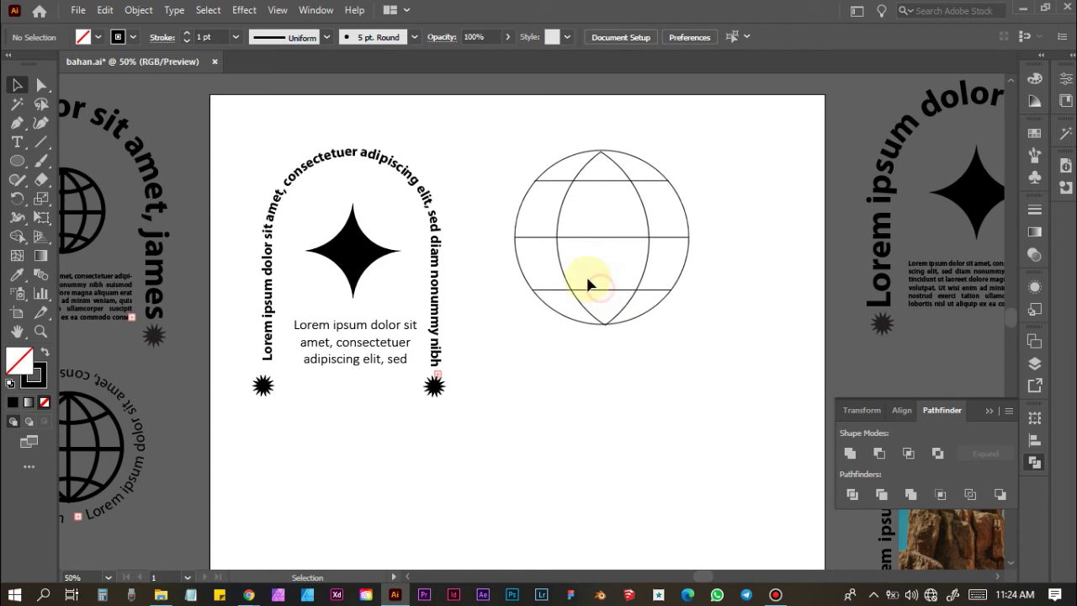
{"action": "left_click", "coordinate": [618, 289]}
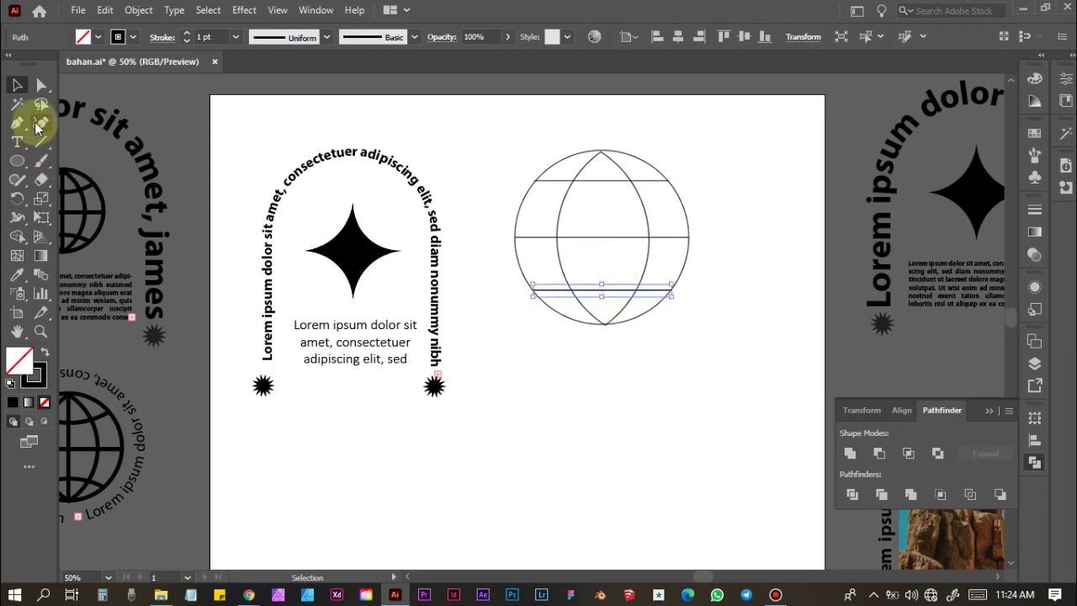
Step: Bend the globe's bottom line into an upward arc with the Curvature tool
{"action": "left_click", "coordinate": [37, 126]}
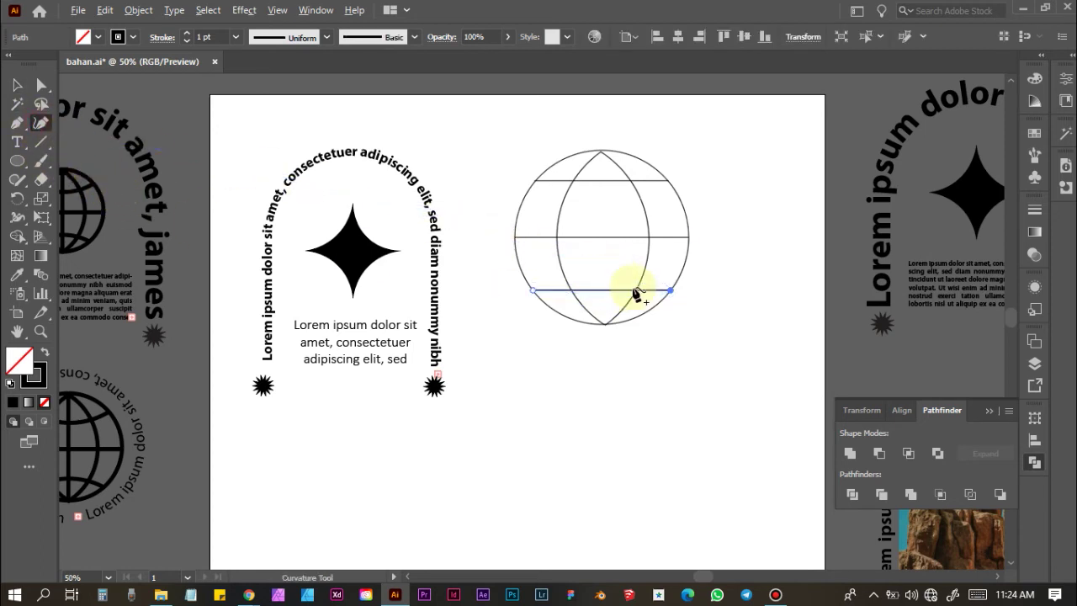
{"action": "scroll", "coordinate": [631, 288], "scroll_direction": "up", "scroll_amount": 3}
{"action": "mouse_move", "coordinate": [543, 293]}
{"action": "left_mouse_down"}
{"action": "mouse_move", "coordinate": [536, 251]}
{"action": "mouse_move", "coordinate": [547, 249]}
{"action": "left_mouse_up"}
{"action": "left_click", "coordinate": [17, 85]}
{"action": "left_click", "coordinate": [92, 183]}
{"action": "scroll", "coordinate": [465, 221], "scroll_direction": "up", "scroll_amount": 5}
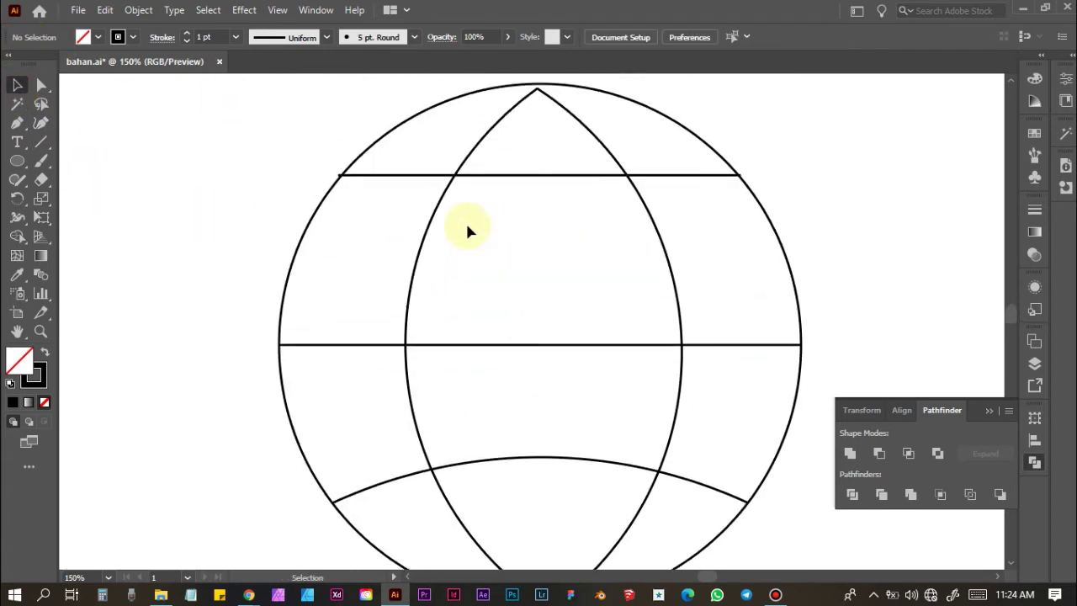
Step: Bend the globe's top line downward into a curved arc
{"action": "left_click", "coordinate": [535, 194]}
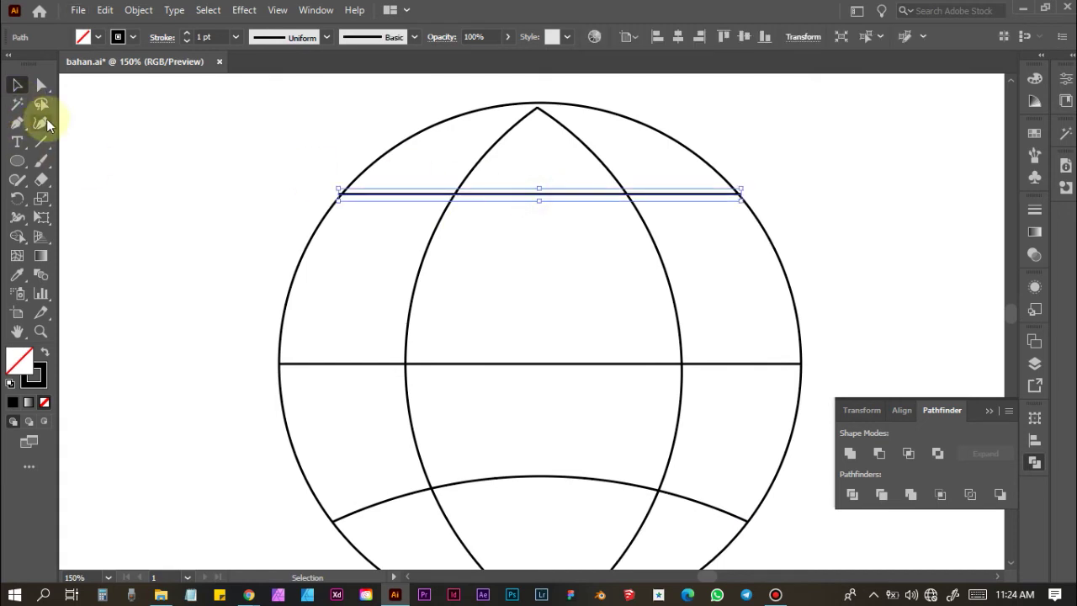
{"action": "left_click", "coordinate": [40, 122]}
{"action": "left_click_drag", "start_coordinate": [536, 195], "coordinate": [540, 236]}
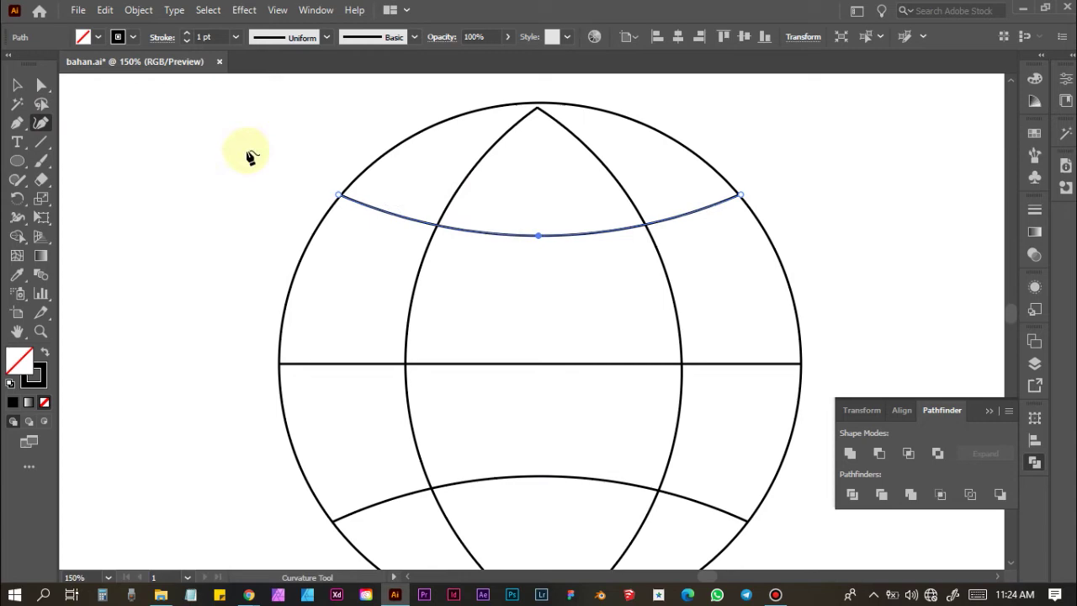
{"action": "left_click", "coordinate": [17, 85]}
{"action": "left_click", "coordinate": [217, 189]}
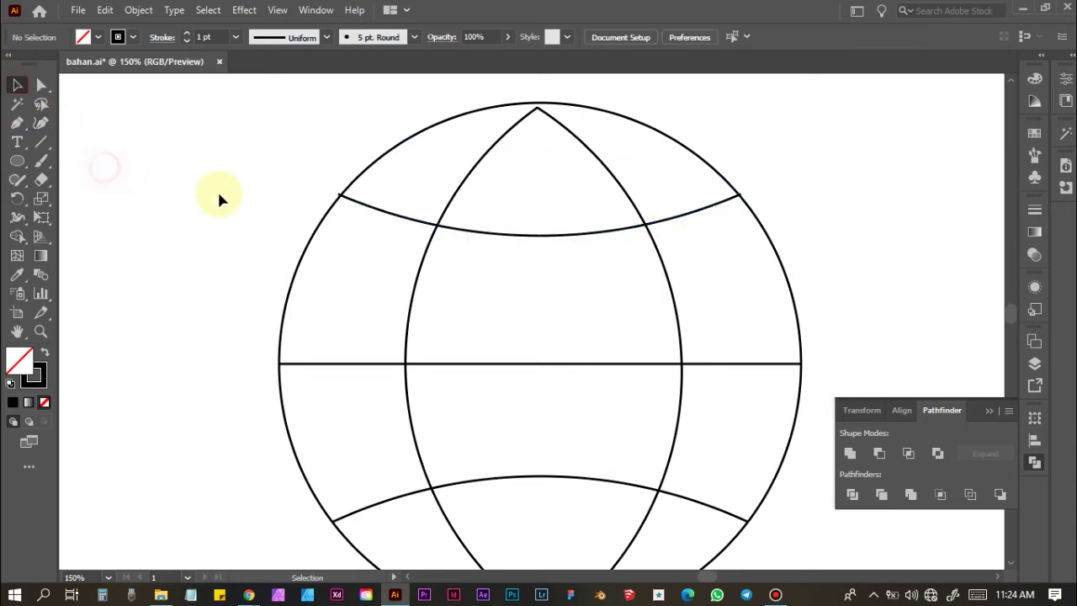
{"action": "scroll", "coordinate": [220, 185], "scroll_direction": "down", "scroll_amount": 2}
{"action": "scroll", "coordinate": [337, 196], "scroll_direction": "up", "scroll_amount": 3}
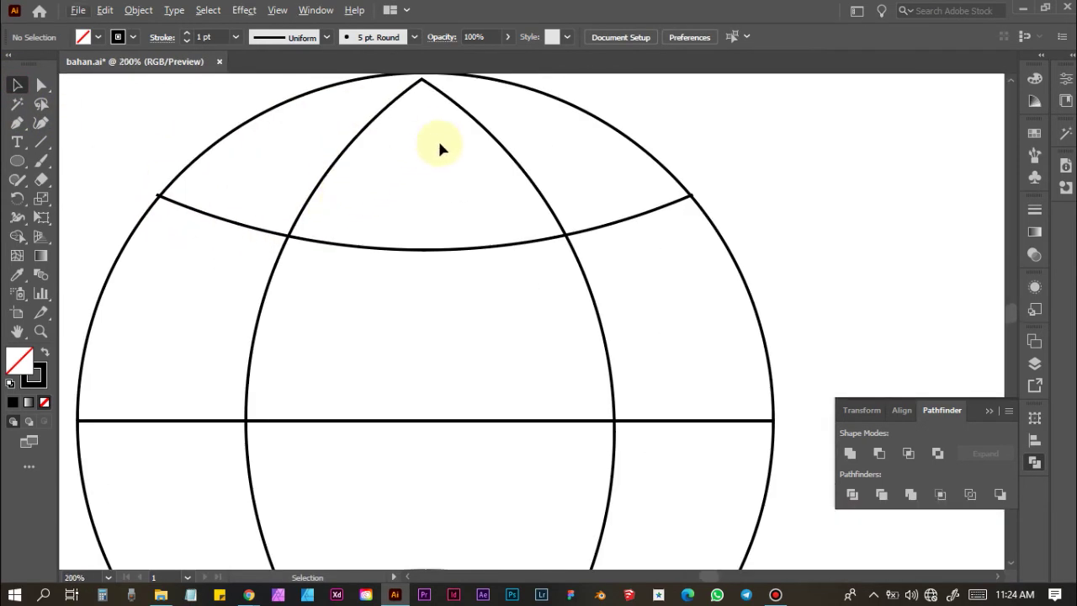
Step: Draw a vertical line through the globe's centre from top to bottom with the Pen tool
{"action": "left_click", "coordinate": [472, 117]}
{"action": "scroll", "coordinate": [467, 122], "scroll_direction": "up", "scroll_amount": 2}
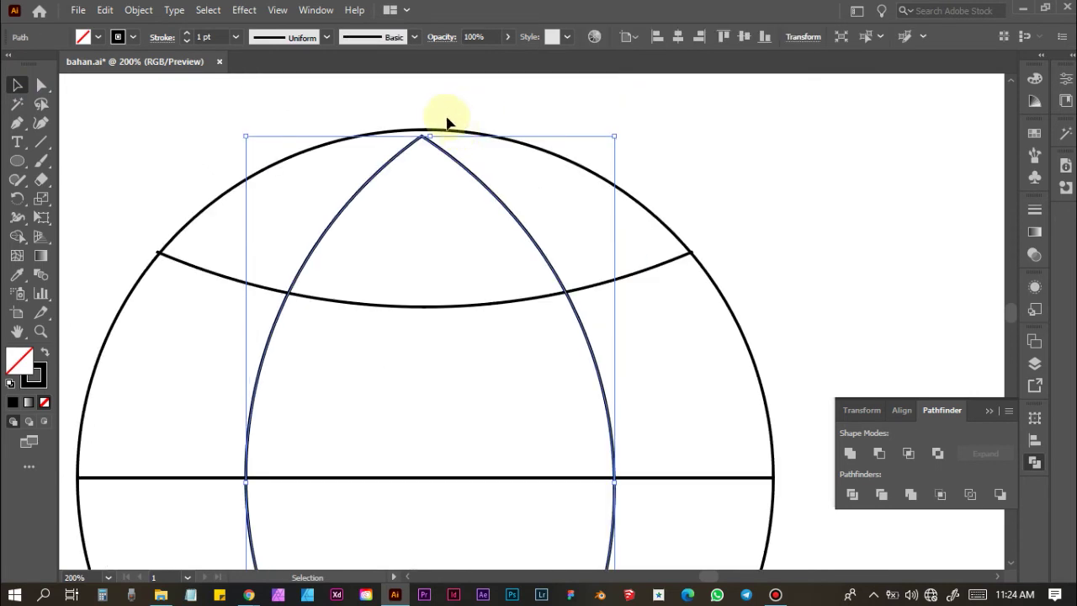
{"action": "scroll", "coordinate": [439, 136], "scroll_direction": "down", "scroll_amount": 5}
{"action": "scroll", "coordinate": [439, 136], "scroll_direction": "down", "scroll_amount": 1}
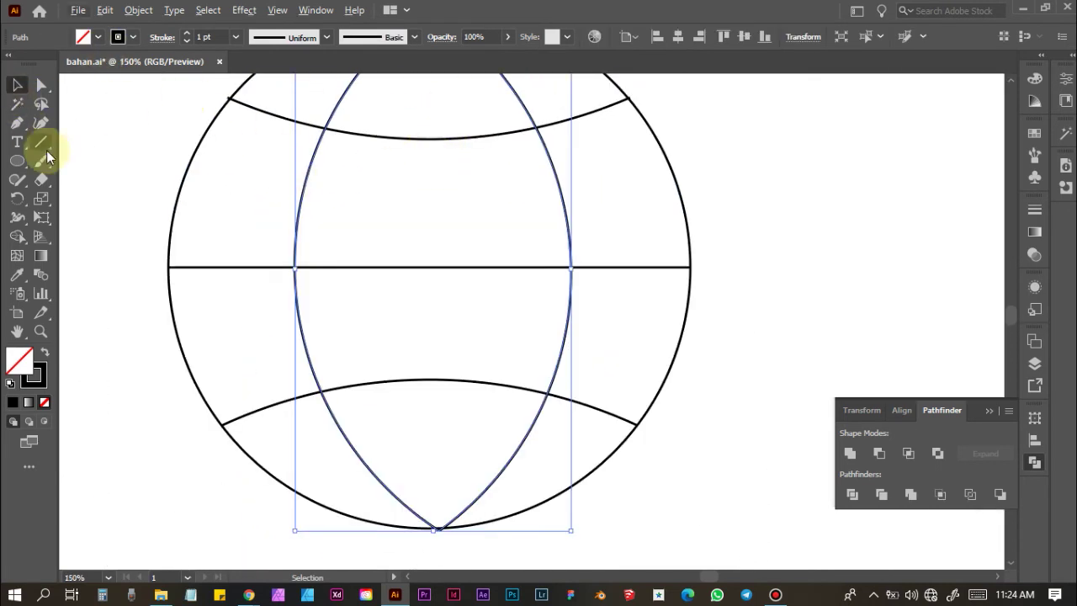
{"action": "left_click", "coordinate": [16, 122]}
{"action": "scroll", "coordinate": [305, 190], "scroll_direction": "down", "scroll_amount": 3}
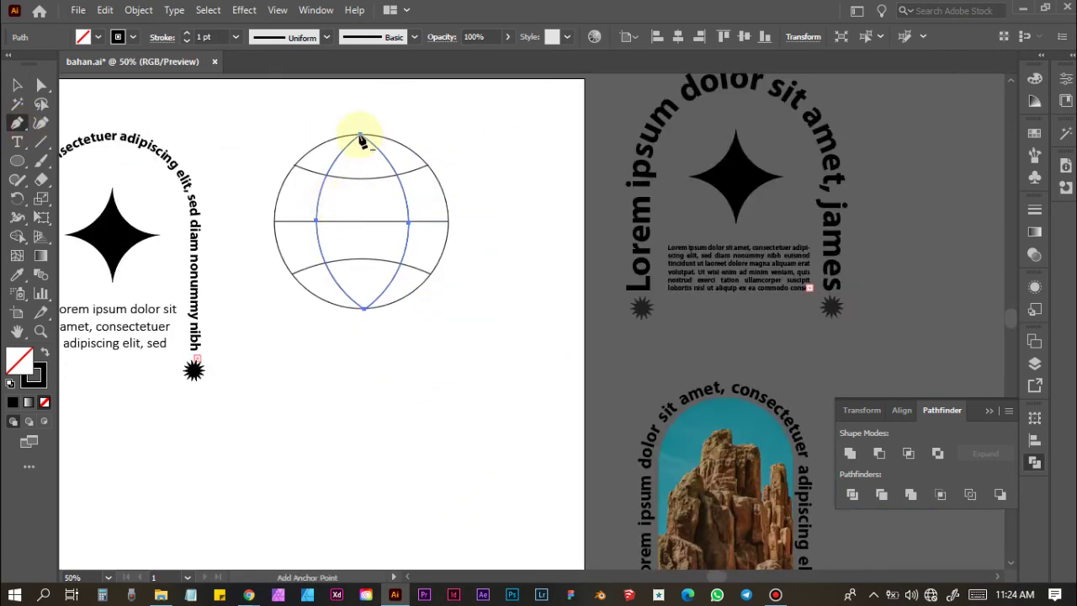
{"action": "left_click", "coordinate": [451, 121], "text": "ctrl"}
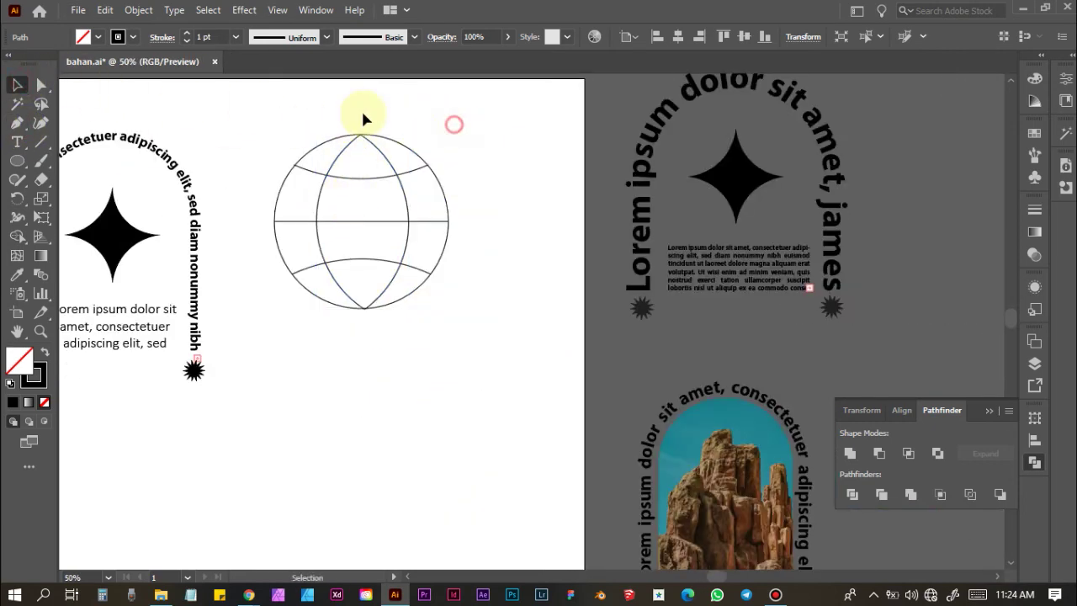
{"action": "scroll", "coordinate": [341, 144], "scroll_direction": "up", "scroll_amount": 2}
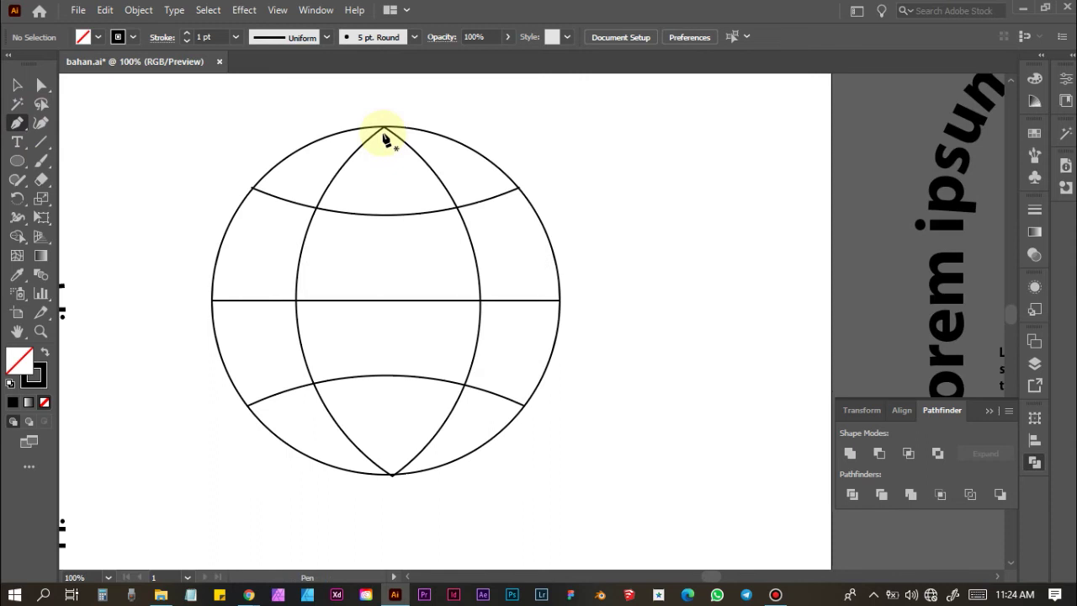
{"action": "left_click", "coordinate": [382, 126]}
{"action": "left_click", "coordinate": [386, 474]}
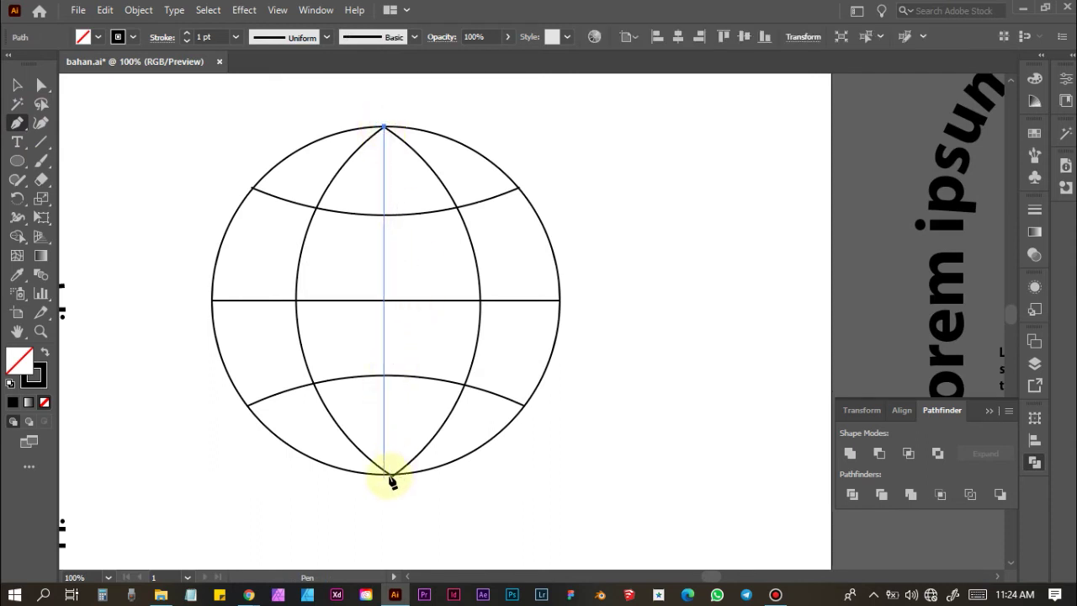
{"action": "left_click", "coordinate": [15, 84]}
{"action": "left_click", "coordinate": [669, 346]}
{"action": "scroll", "coordinate": [406, 471], "scroll_direction": "up", "scroll_amount": 2}
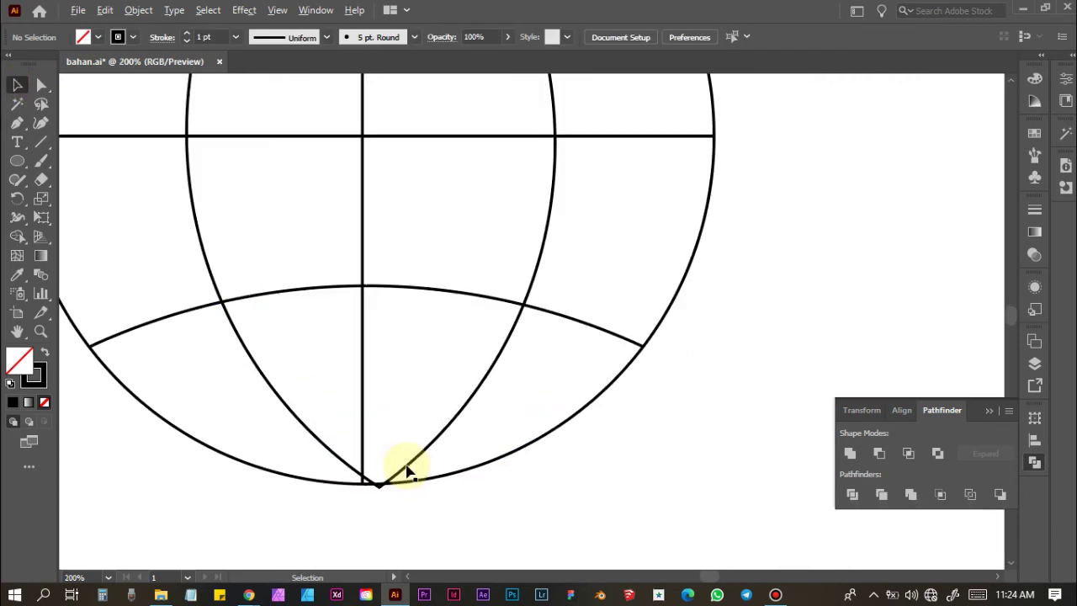
Step: Drag the inner meridians' bottom anchor onto the vertical line's lower end
{"action": "left_click", "coordinate": [406, 471]}
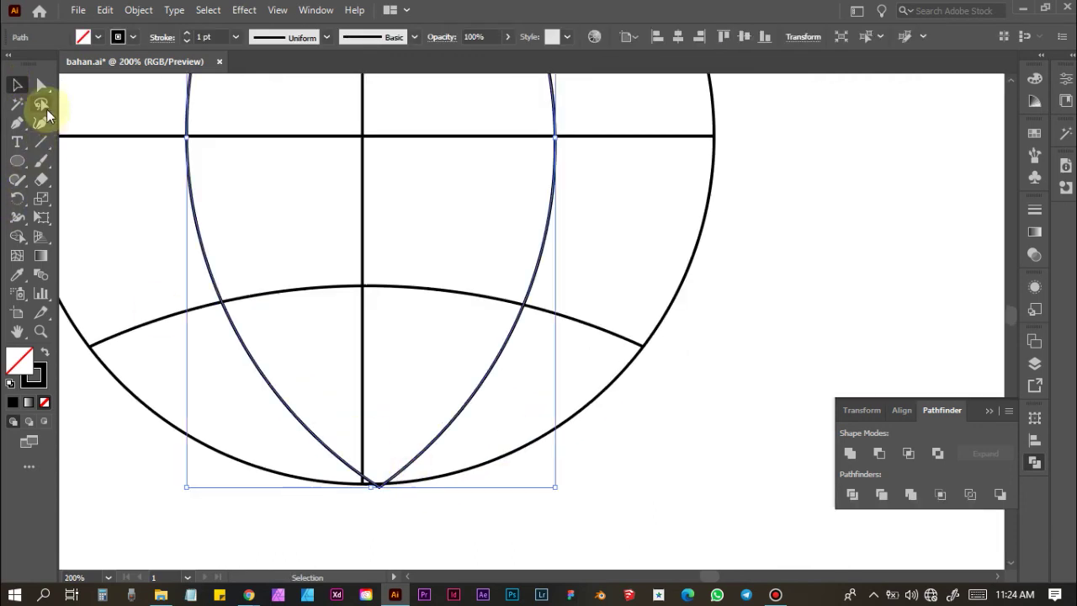
{"action": "left_click", "coordinate": [40, 123]}
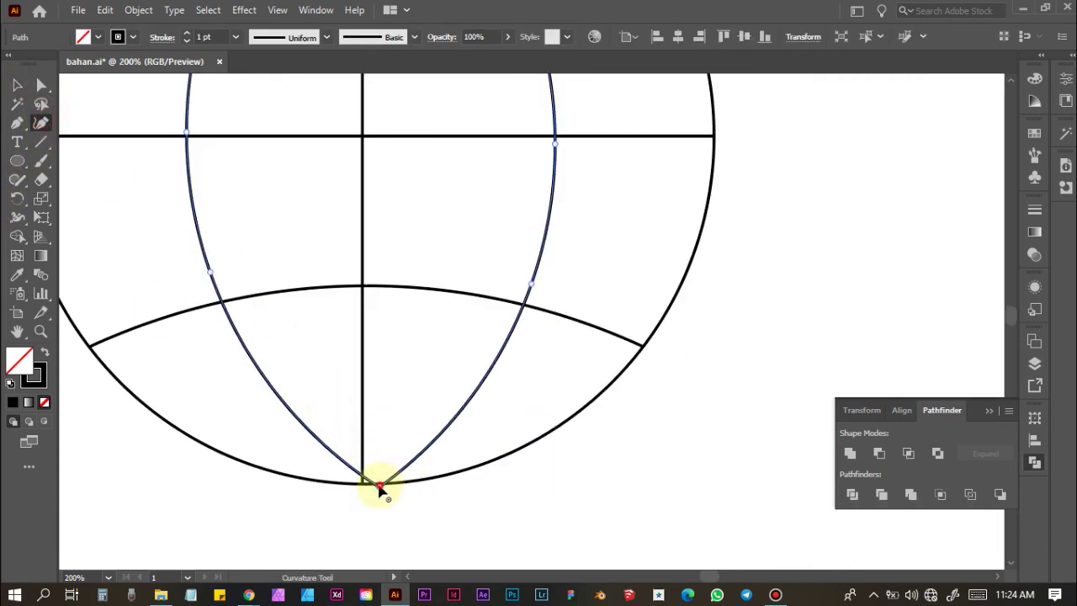
{"action": "left_click_drag", "start_coordinate": [379, 487], "coordinate": [362, 484]}
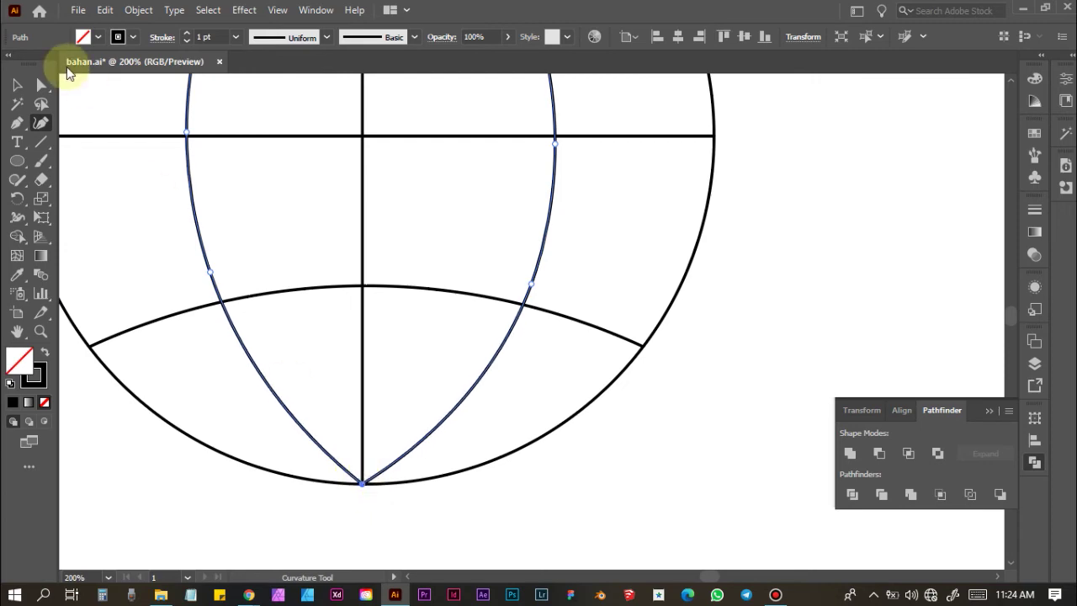
{"action": "left_click", "coordinate": [16, 85]}
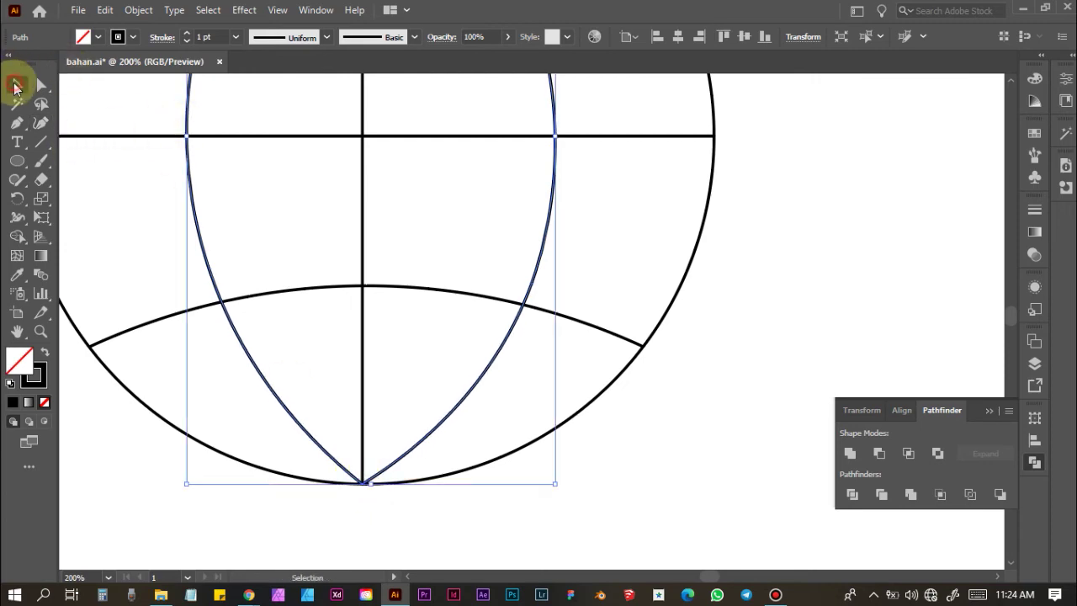
{"action": "left_click", "coordinate": [783, 309]}
{"action": "scroll", "coordinate": [774, 298], "scroll_direction": "down", "scroll_amount": 2, "text": "alt"}
{"action": "scroll", "coordinate": [774, 298], "scroll_direction": "down", "scroll_amount": 2, "text": "alt"}
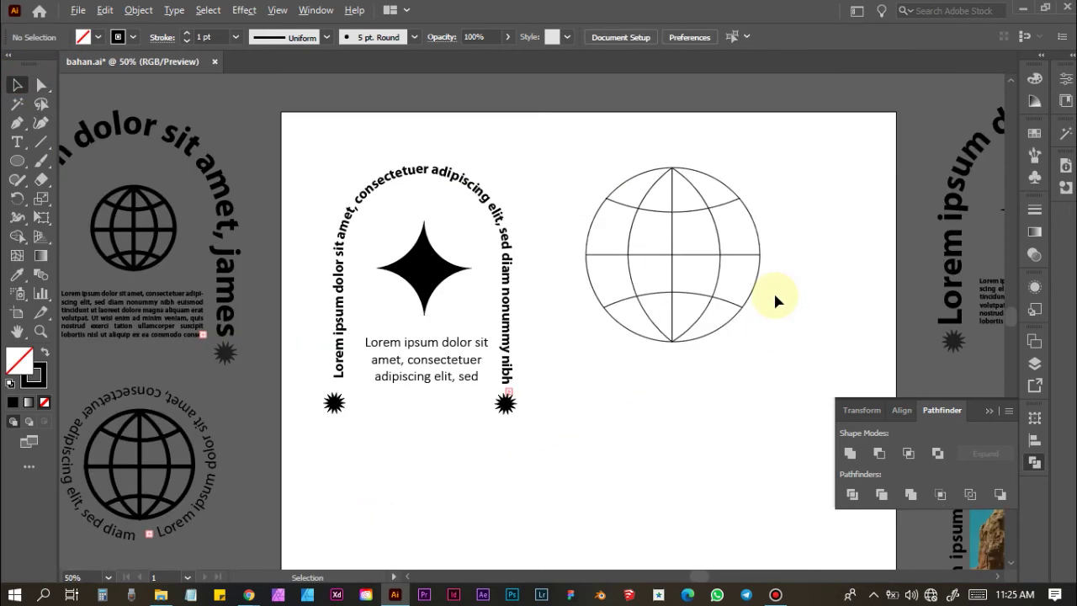
Step: Select all the globe's paths and raise their stroke weight to 7 pt
{"action": "scroll", "coordinate": [769, 288], "scroll_direction": "down", "scroll_amount": 1, "text": "alt"}
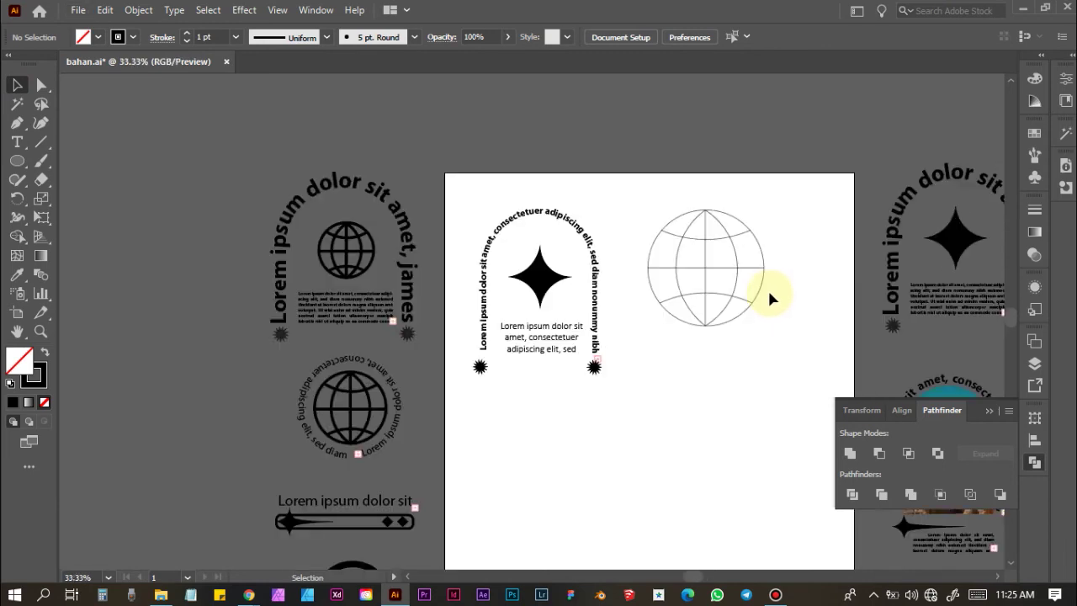
{"action": "scroll", "coordinate": [757, 282], "scroll_direction": "up", "scroll_amount": 3, "text": "alt"}
{"action": "scroll", "coordinate": [610, 242], "scroll_direction": "down", "scroll_amount": 1, "text": "alt"}
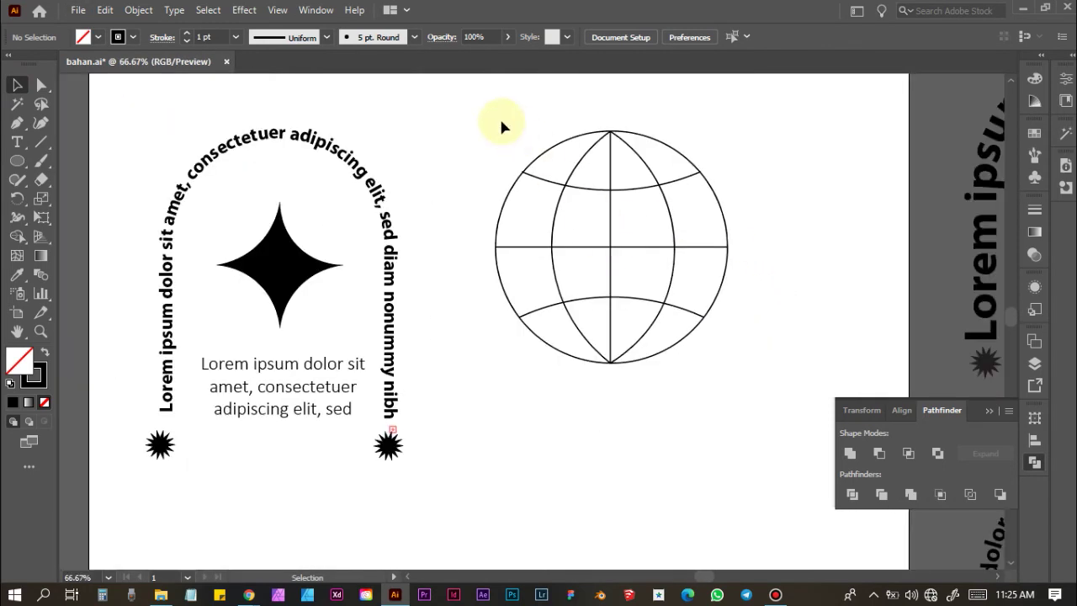
{"action": "left_click_drag", "start_coordinate": [500, 123], "coordinate": [741, 394]}
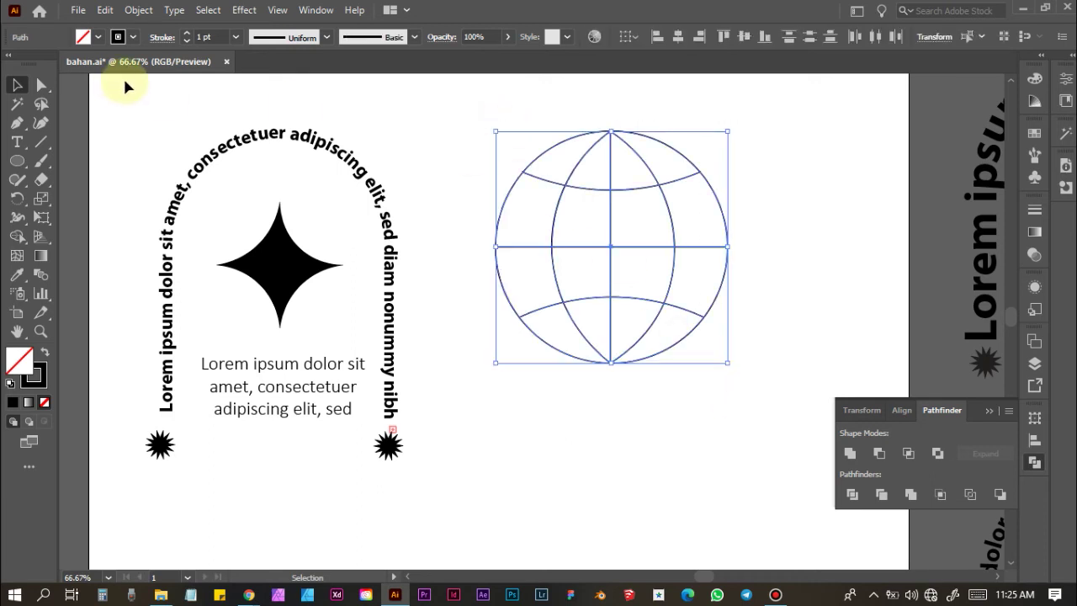
{"action": "key", "text": "Up"}
{"action": "key", "text": "Up"}
{"action": "key", "text": "Up"}
{"action": "key", "text": "Up"}
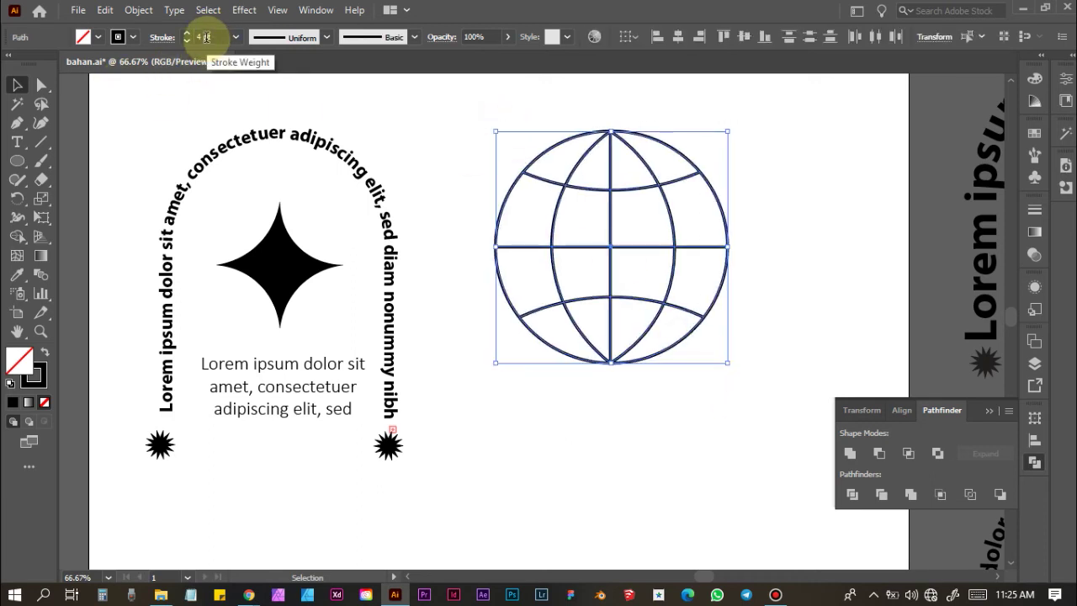
{"action": "key", "text": "Up"}
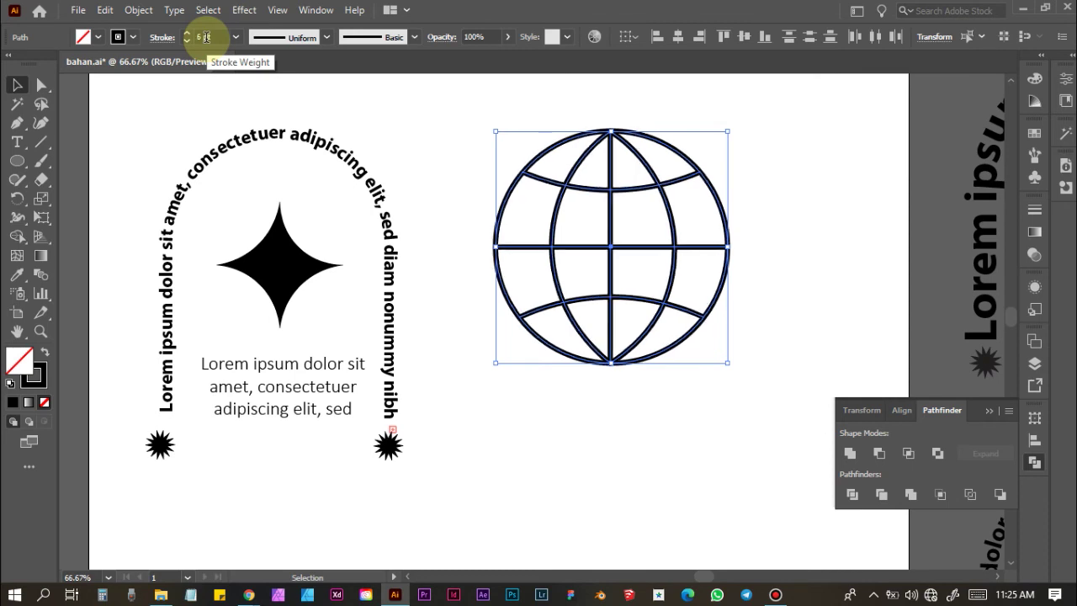
{"action": "key", "text": "Up"}
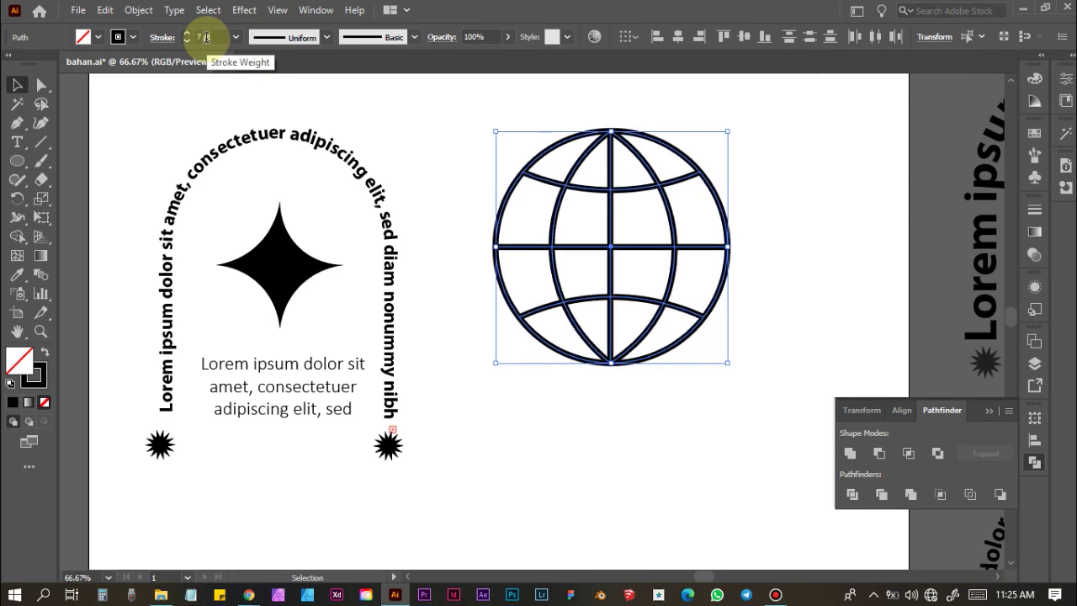
{"action": "left_click", "coordinate": [442, 154]}
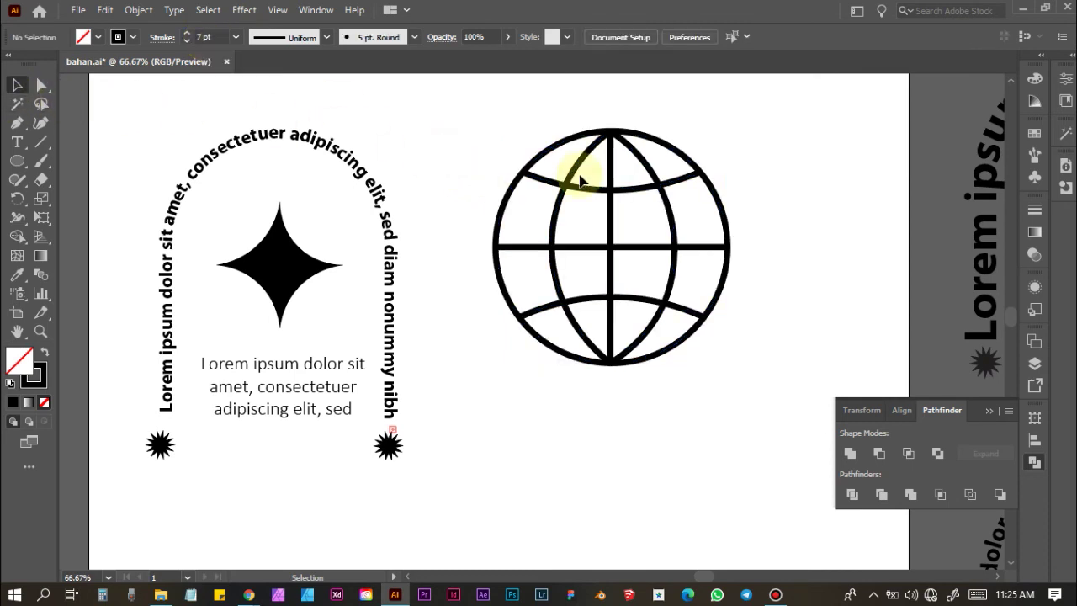
Step: Group the globe's paths into a single object, undoing a trial Join first
{"action": "scroll", "coordinate": [589, 205], "scroll_direction": "up", "scroll_amount": 1}
{"action": "scroll", "coordinate": [569, 187], "scroll_direction": "down", "scroll_amount": 1}
{"action": "mouse_move", "coordinate": [535, 139]}
{"action": "left_mouse_down"}
{"action": "mouse_move", "coordinate": [734, 339]}
{"action": "mouse_move", "coordinate": [697, 288]}
{"action": "left_mouse_up"}
{"action": "right_click", "coordinate": [691, 246]}
{"action": "left_click", "coordinate": [770, 366]}
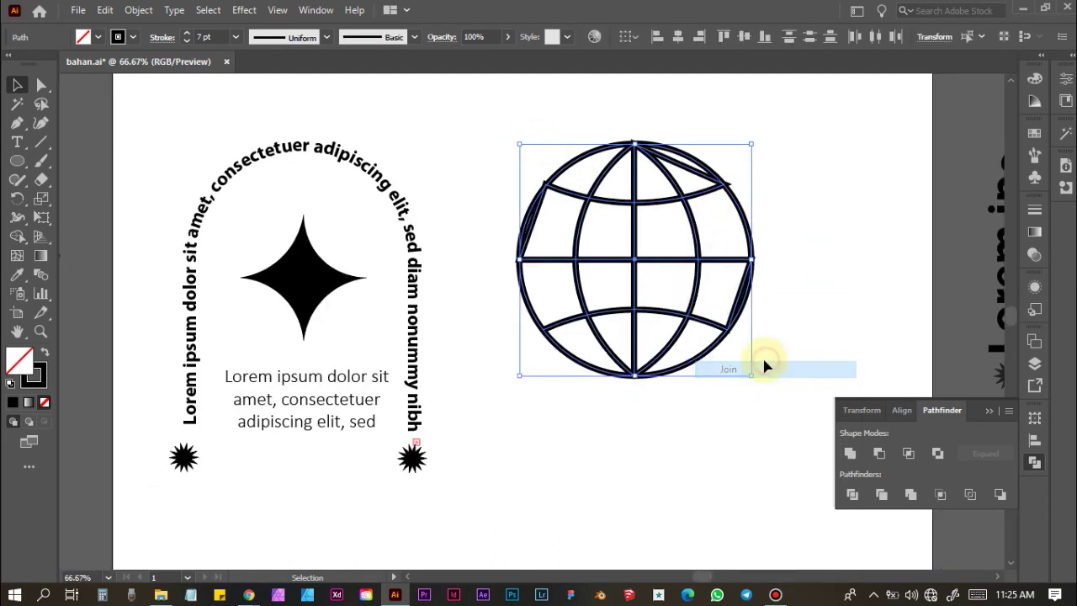
{"action": "key", "text": "ctrl+z"}
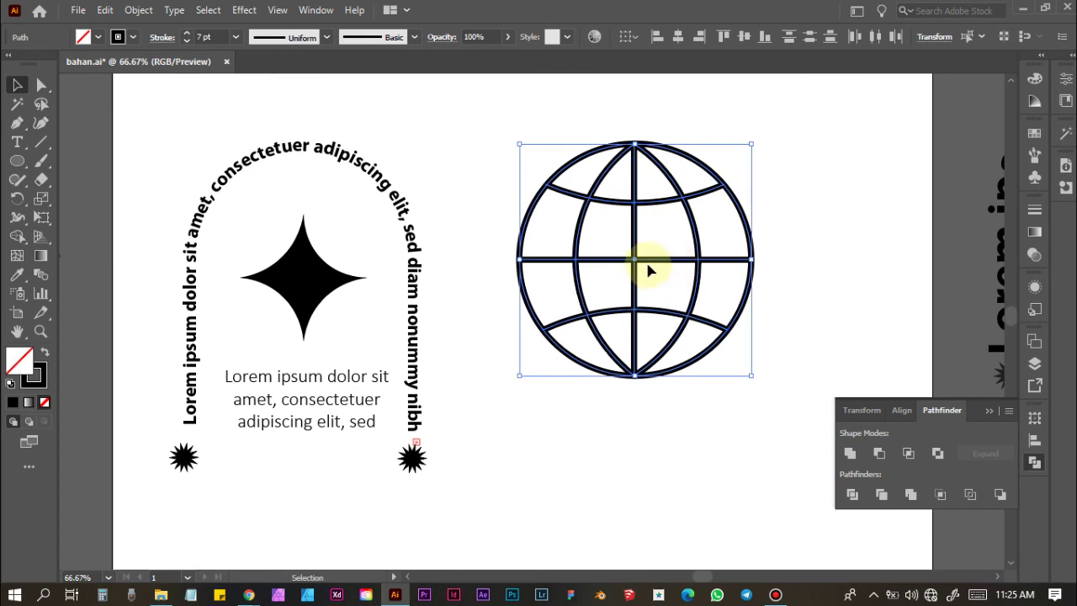
{"action": "right_click", "coordinate": [649, 271]}
{"action": "left_click", "coordinate": [712, 356]}
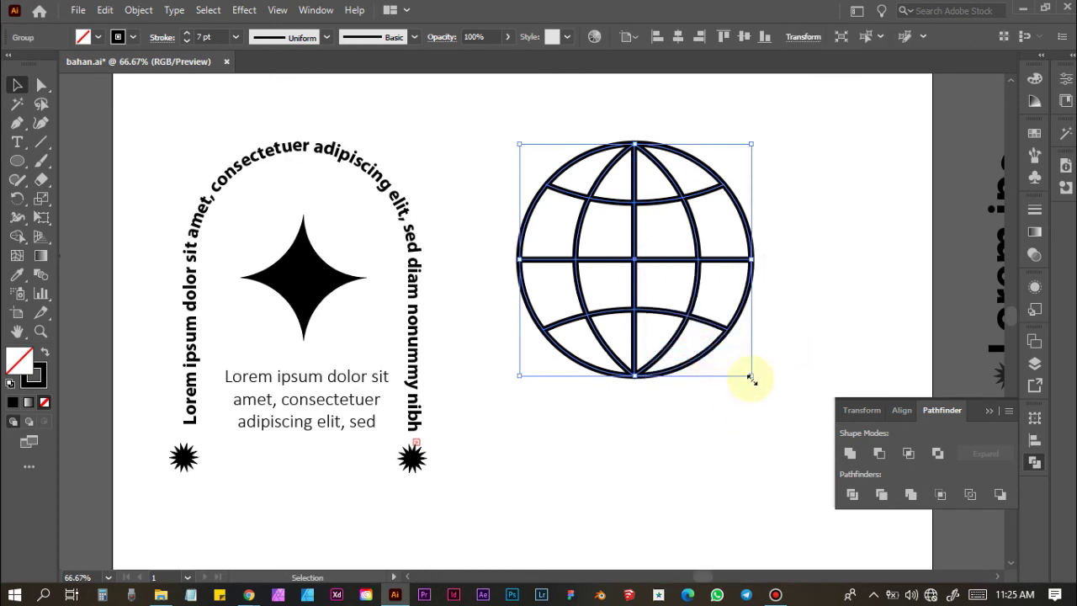
{"action": "left_click", "coordinate": [767, 276]}
{"action": "scroll", "coordinate": [767, 277], "scroll_direction": "down", "scroll_amount": 4}
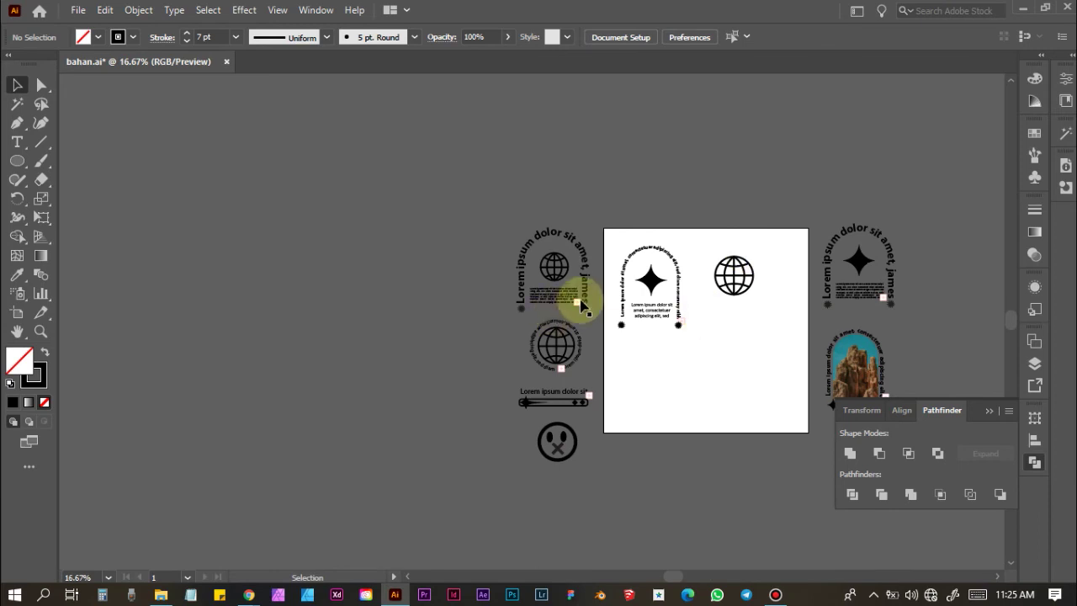
Step: Move the star out of the arch and place the globe inside the arch above the paragraph
{"action": "scroll", "coordinate": [674, 287], "scroll_direction": "up", "scroll_amount": 3}
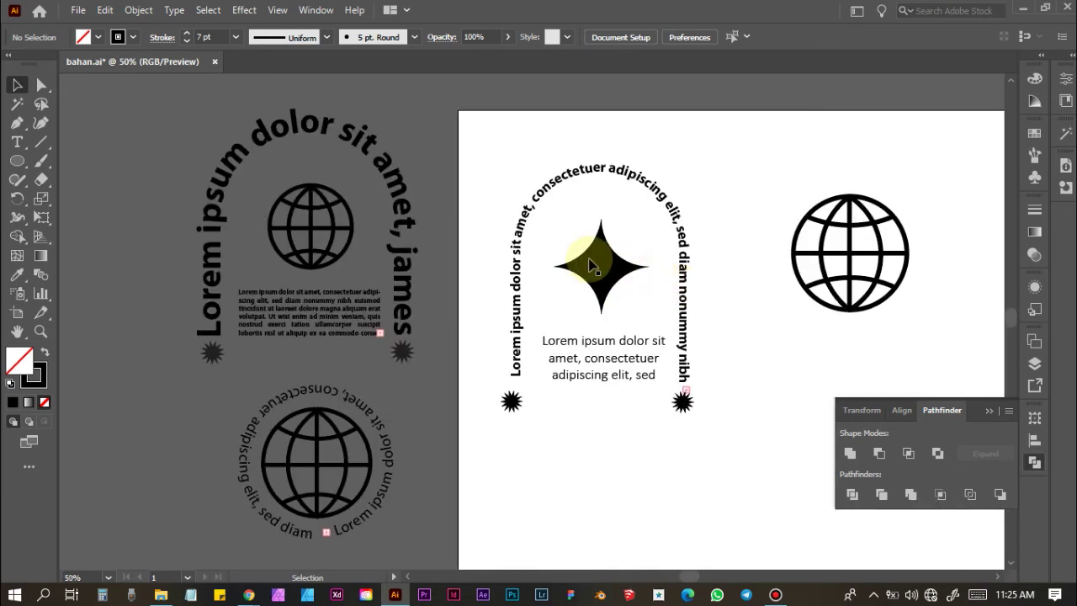
{"action": "left_click_drag", "start_coordinate": [579, 262], "coordinate": [712, 140]}
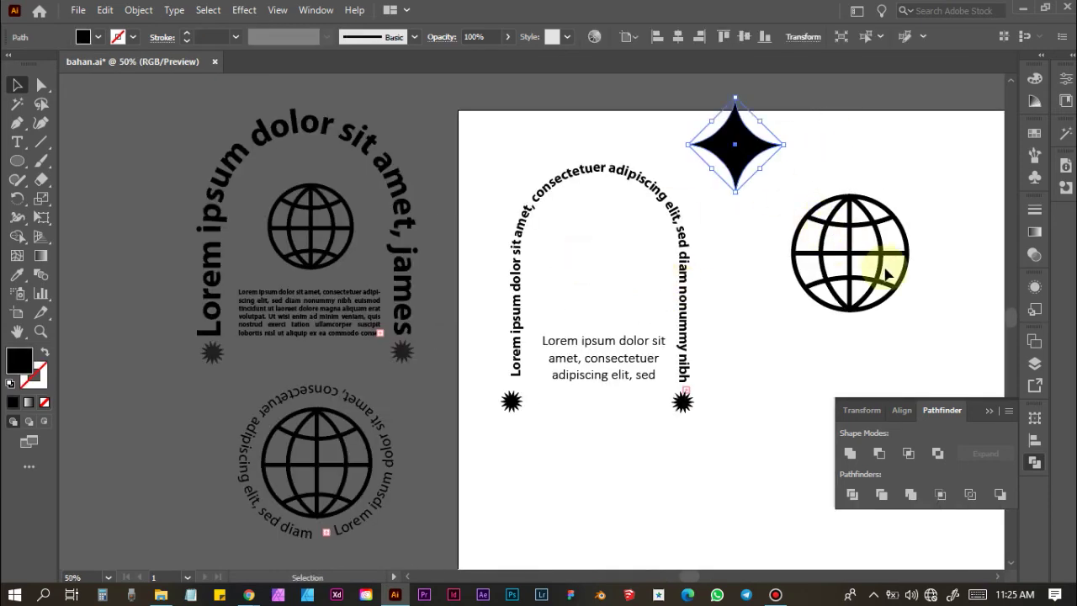
{"action": "left_click_drag", "start_coordinate": [862, 250], "coordinate": [589, 241]}
{"action": "left_click", "coordinate": [930, 240]}
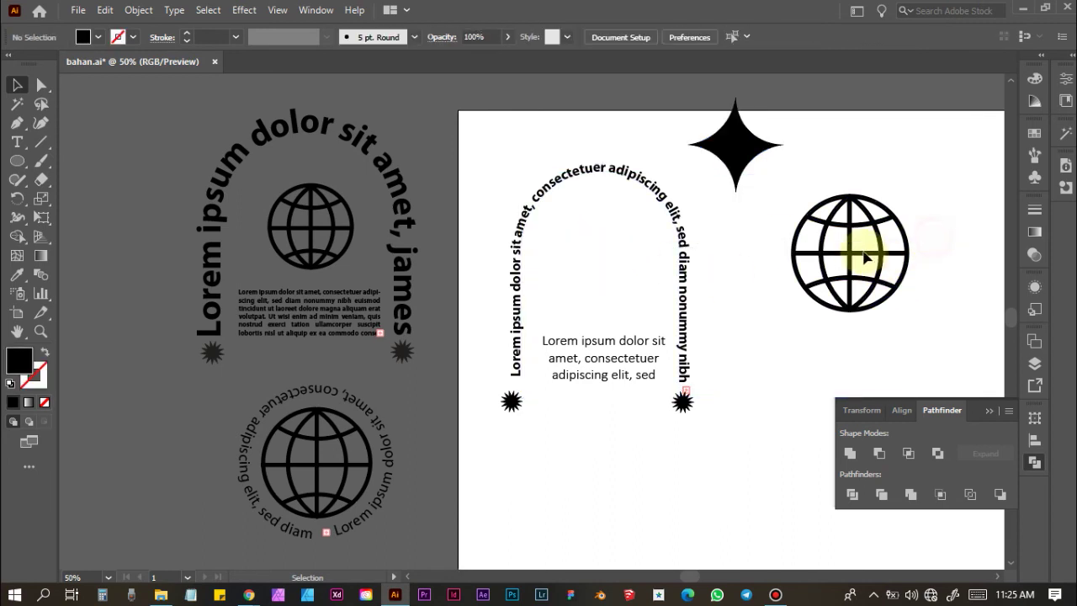
{"action": "left_click_drag", "start_coordinate": [841, 242], "coordinate": [600, 264]}
{"action": "left_click", "coordinate": [816, 288]}
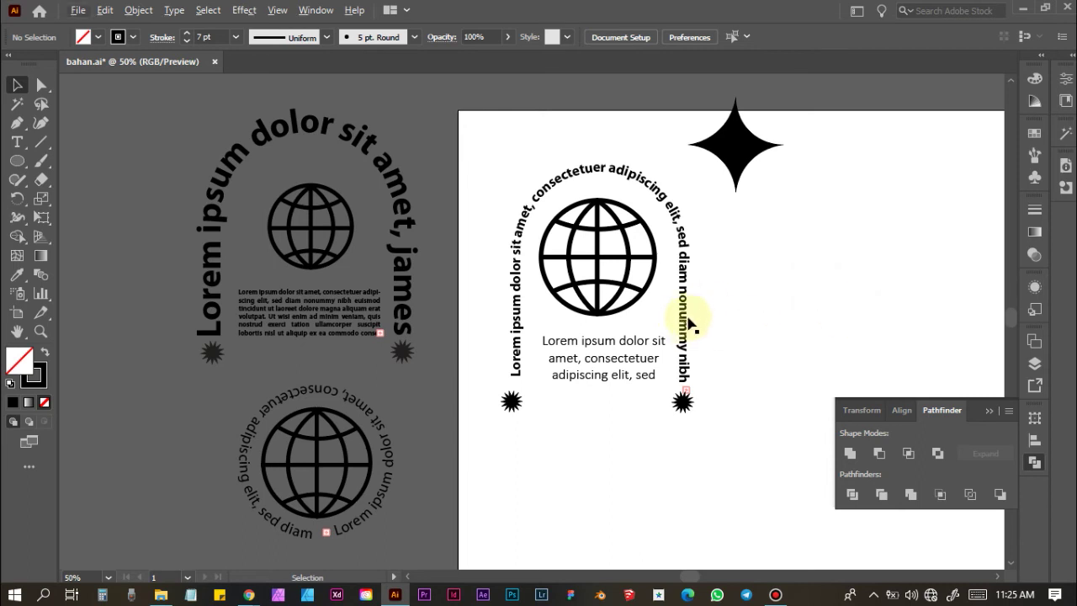
Step: Position the four-pointed star just to the right of the arch
{"action": "scroll", "coordinate": [688, 316], "scroll_direction": "down", "scroll_amount": 3}
{"action": "scroll", "coordinate": [718, 363], "scroll_direction": "down", "scroll_amount": 1}
{"action": "scroll", "coordinate": [730, 355], "scroll_direction": "right", "scroll_amount": 2}
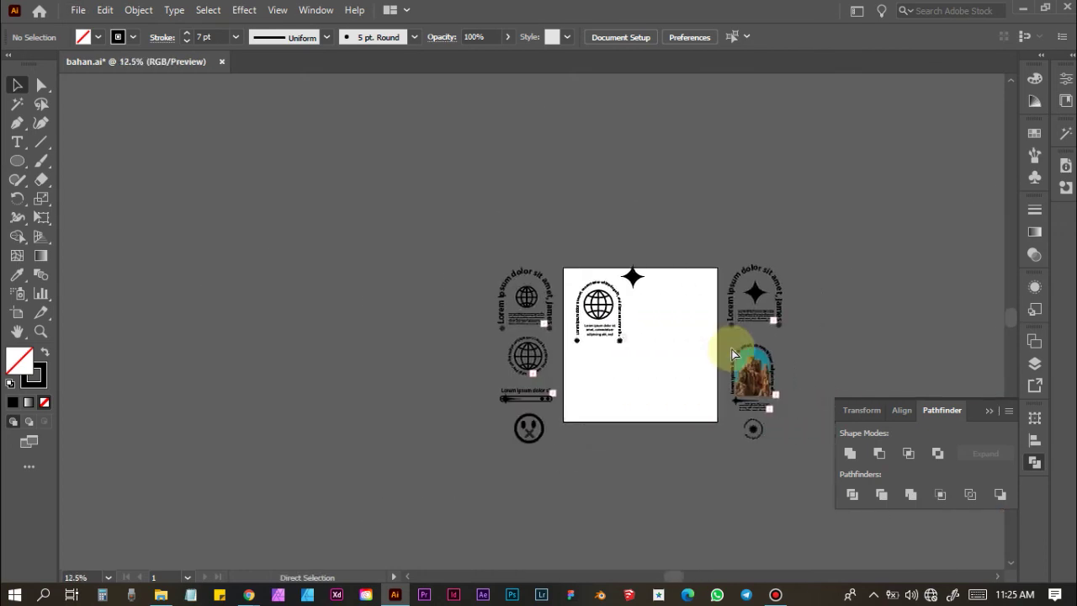
{"action": "scroll", "coordinate": [728, 353], "scroll_direction": "up", "scroll_amount": 2}
{"action": "scroll", "coordinate": [589, 252], "scroll_direction": "up", "scroll_amount": 1}
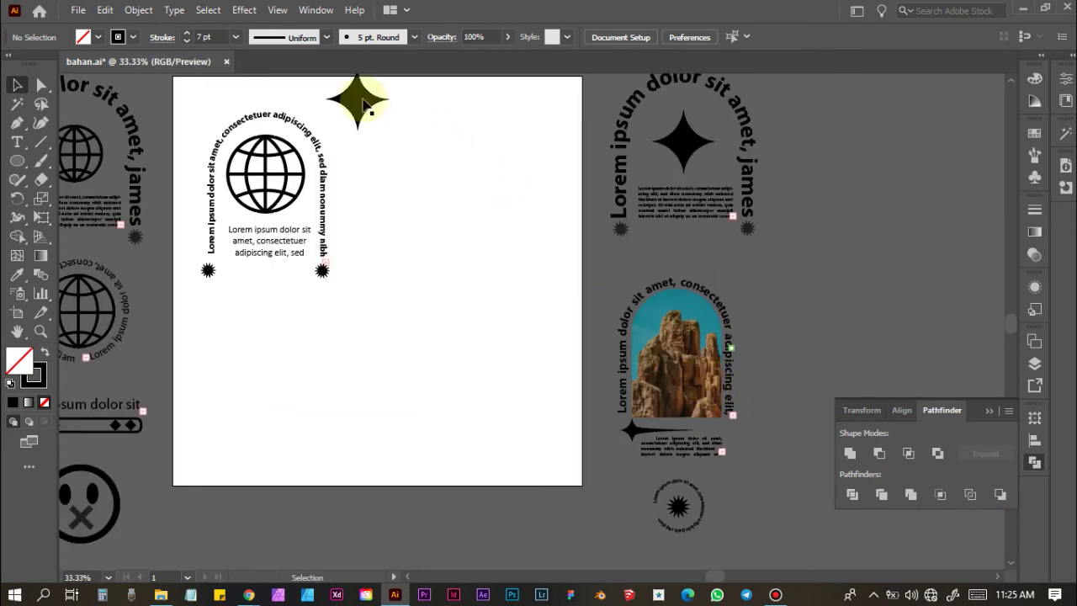
{"action": "left_click_drag", "start_coordinate": [366, 105], "coordinate": [388, 178]}
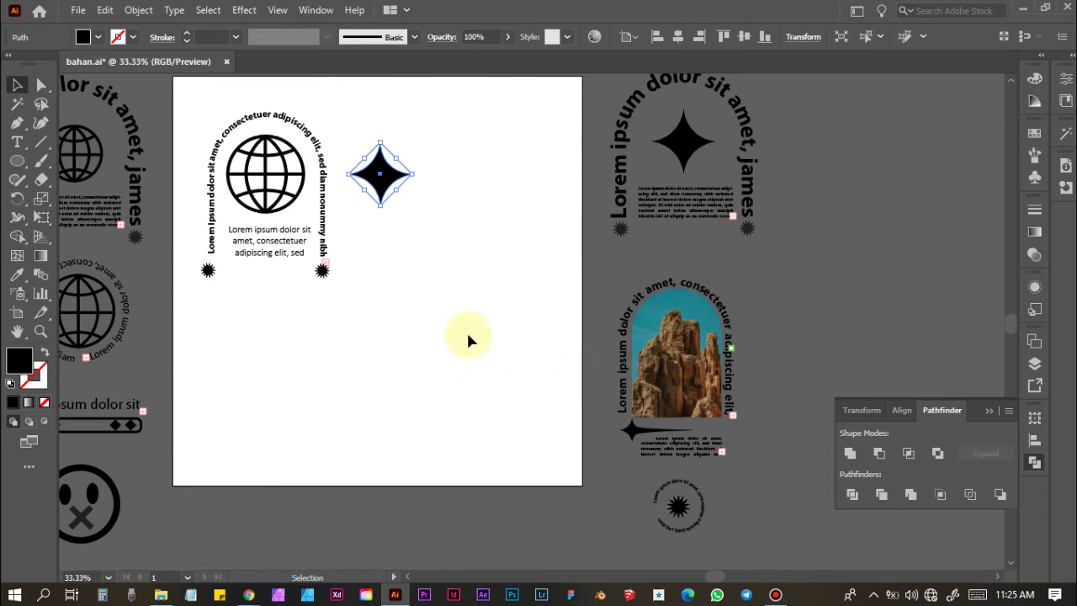
{"action": "left_click", "coordinate": [816, 329]}
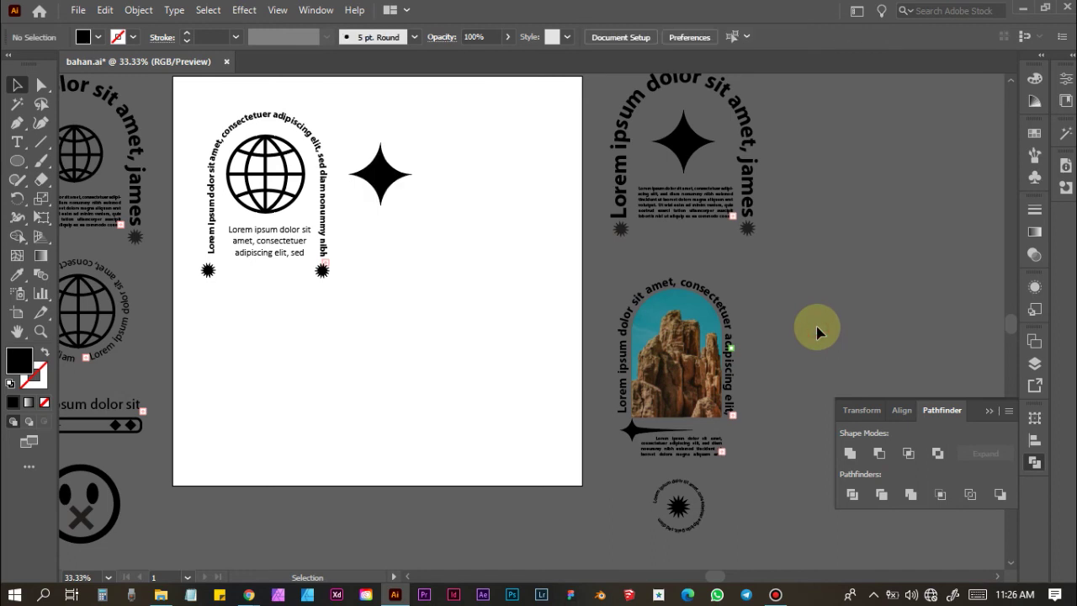